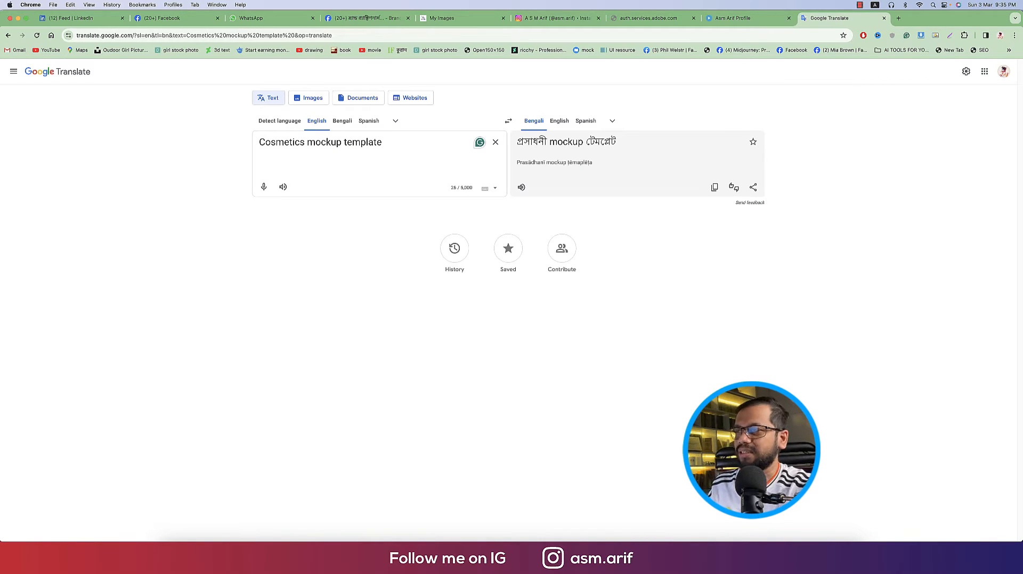
Extend the phrase to 'Cosmetics mockup template, clear background', select it for reuse, and switch to Discord
{"action": "key", "text": "BackSpace"}
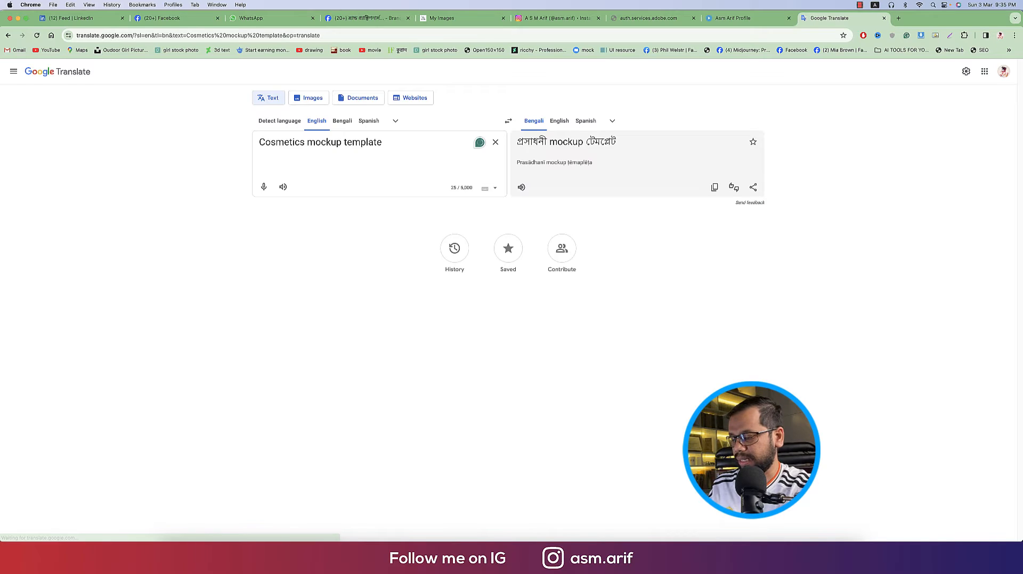
{"action": "type", "text": ", cleane "}
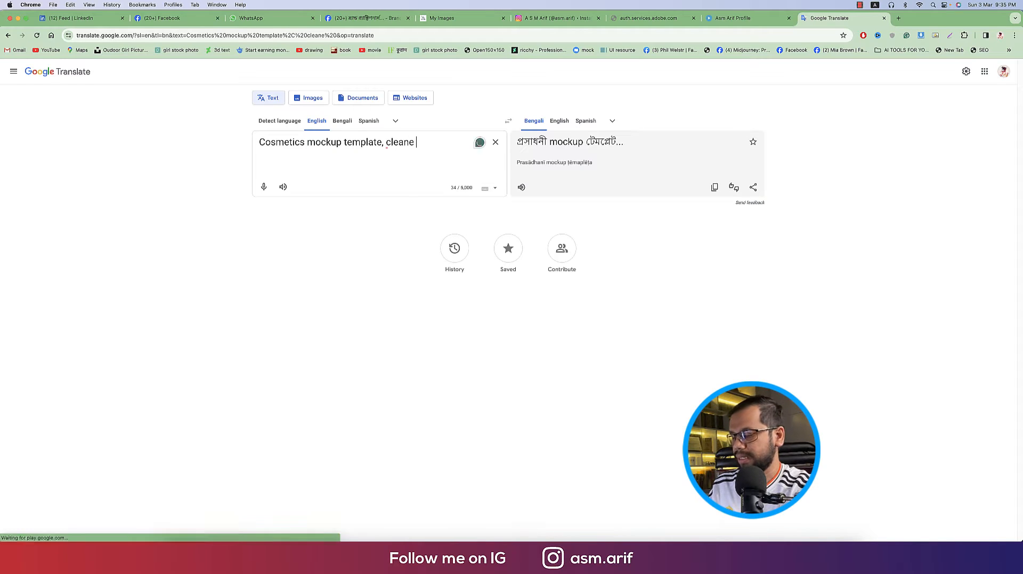
{"action": "type", "text": "backgroun"}
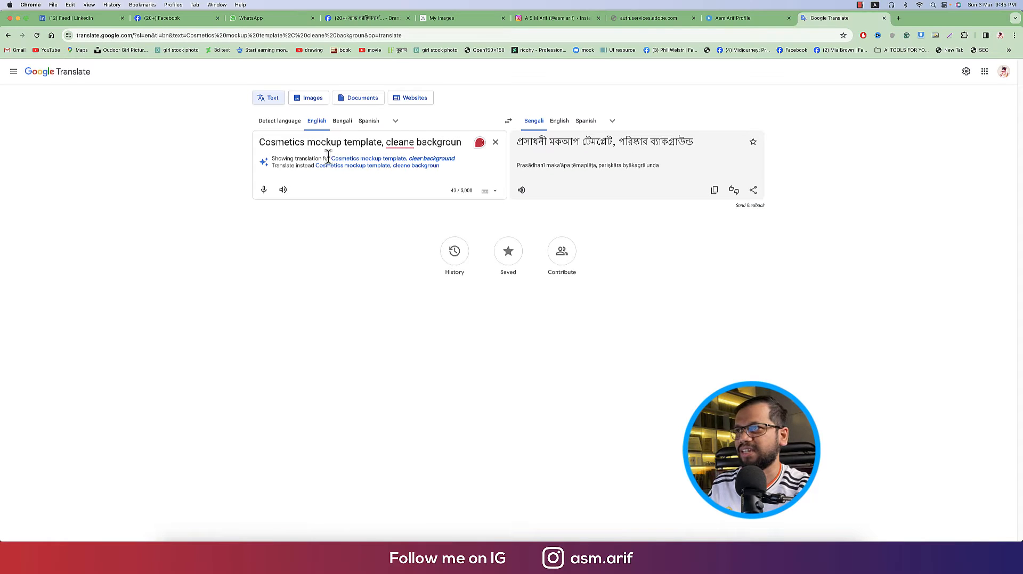
{"action": "left_click", "coordinate": [424, 158]}
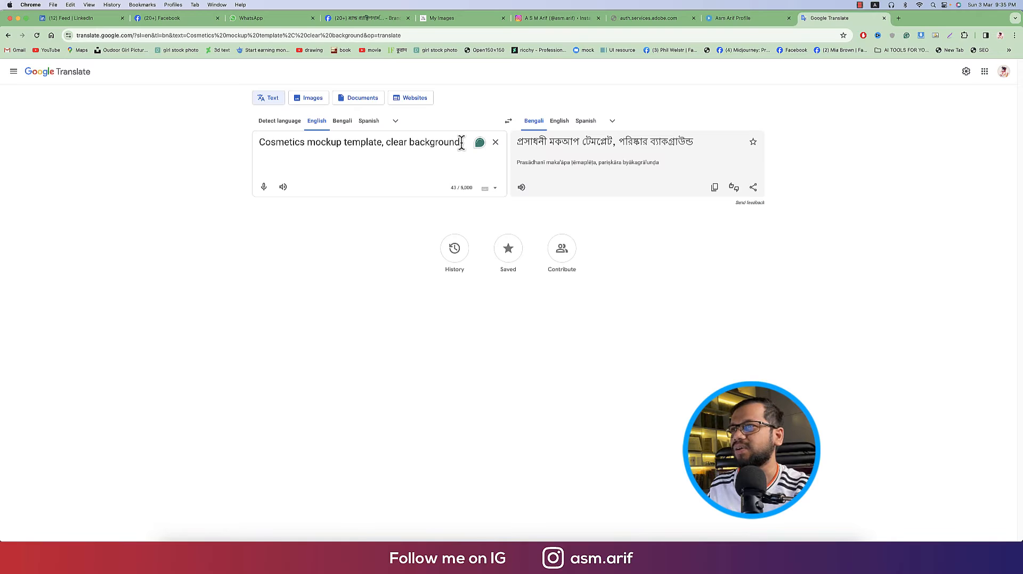
{"action": "left_click_drag", "start_coordinate": [461, 143], "coordinate": [240, 142]}
{"action": "key", "text": "super+c"}
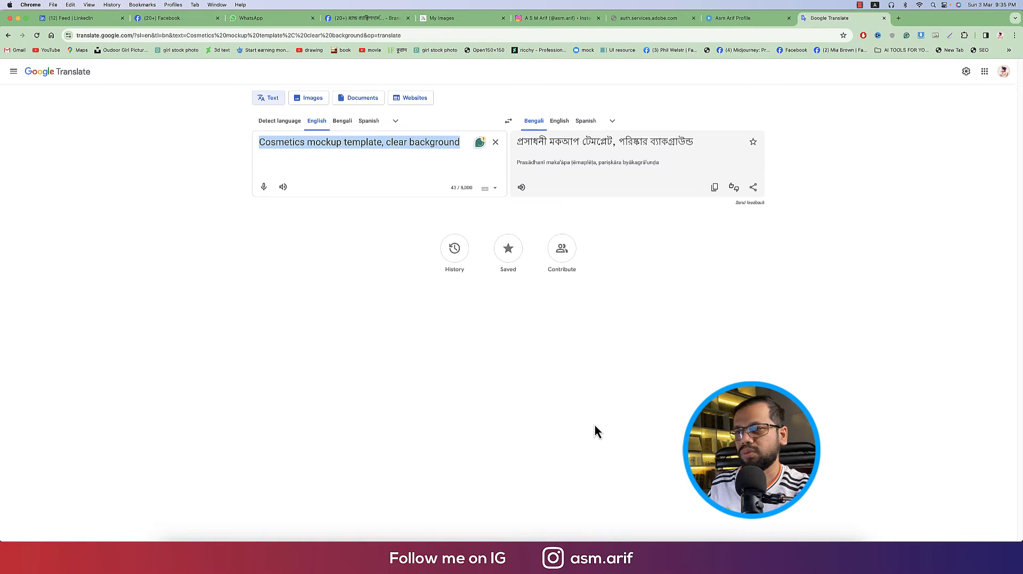
{"action": "left_click", "coordinate": [660, 554]}
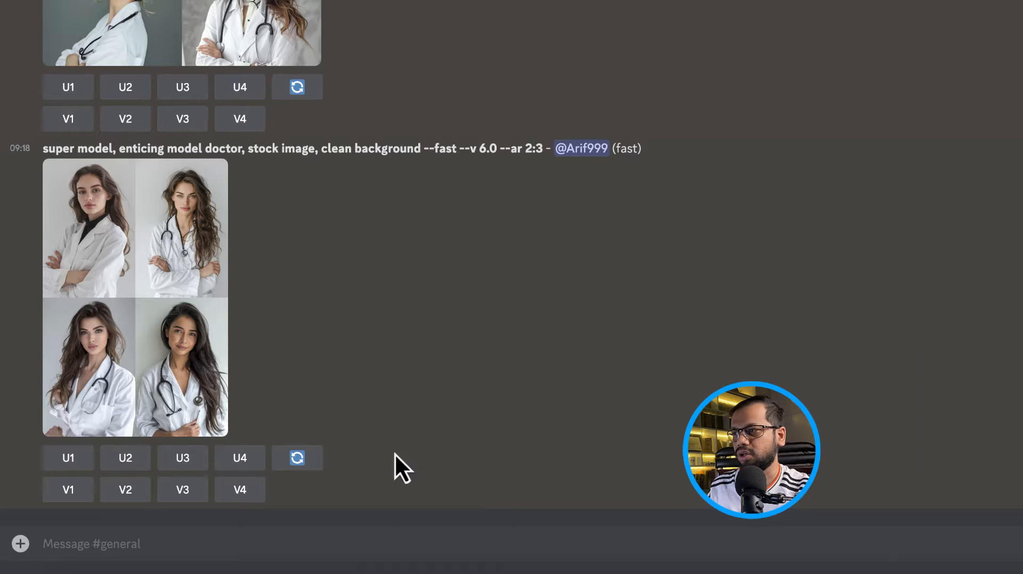
Start a Midjourney /imagine prompt with the pasted cosmetics phrase plus '--v 6 --style raw --fast'
{"action": "left_click", "coordinate": [366, 547]}
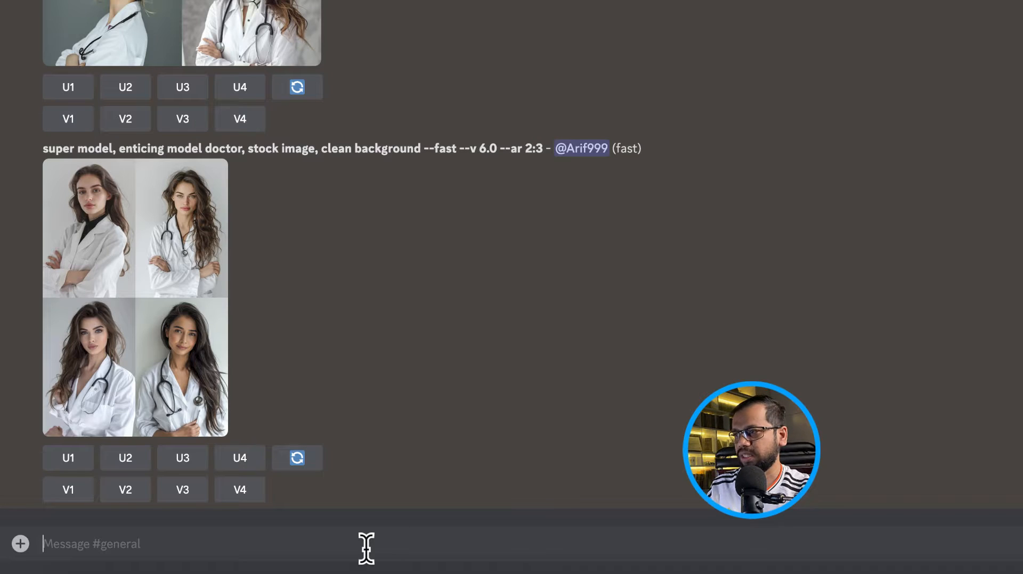
{"action": "type", "text": "/"}
{"action": "left_click", "coordinate": [173, 246]}
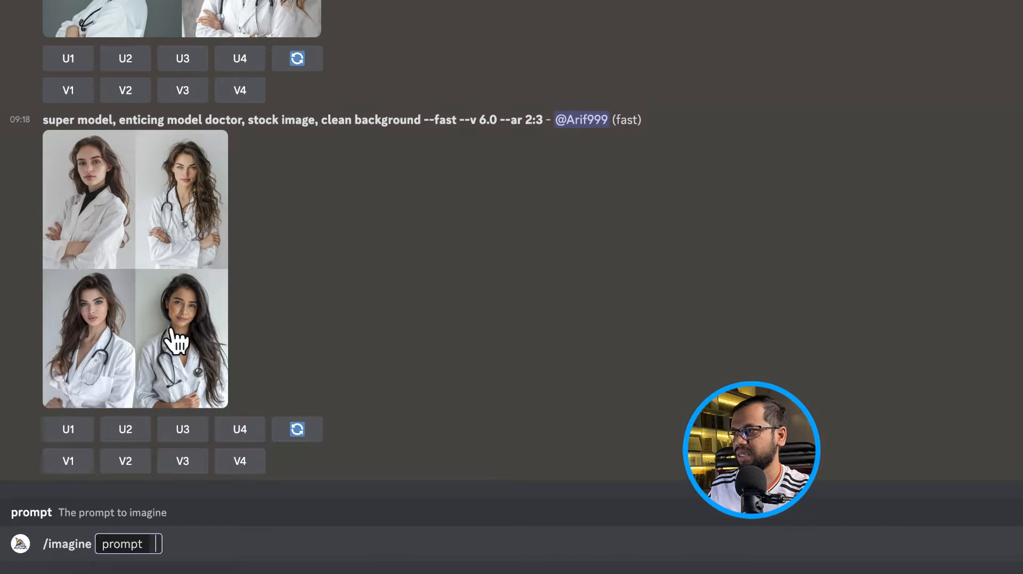
{"action": "key", "text": "super+v"}
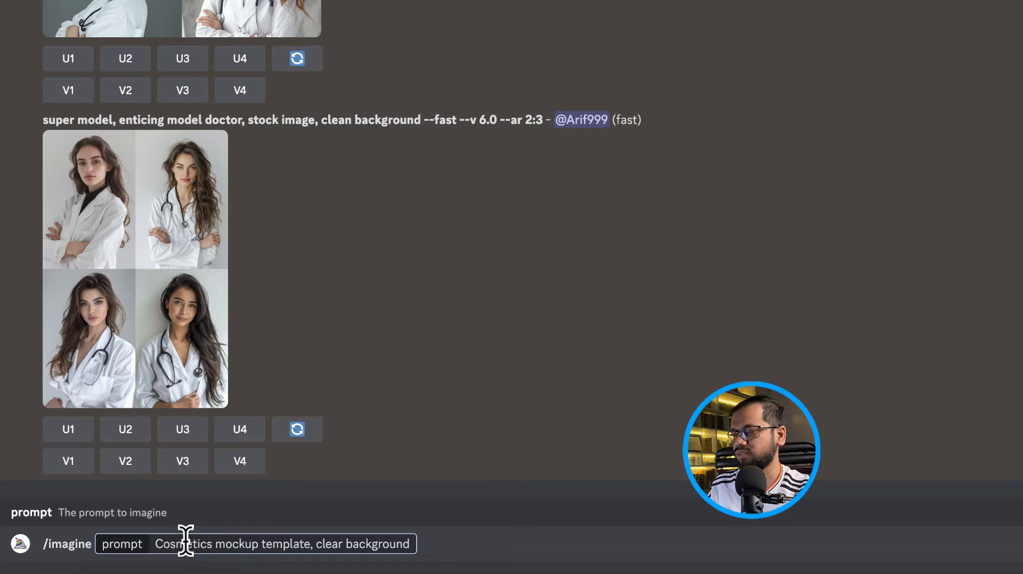
{"action": "type", "text": "--"}
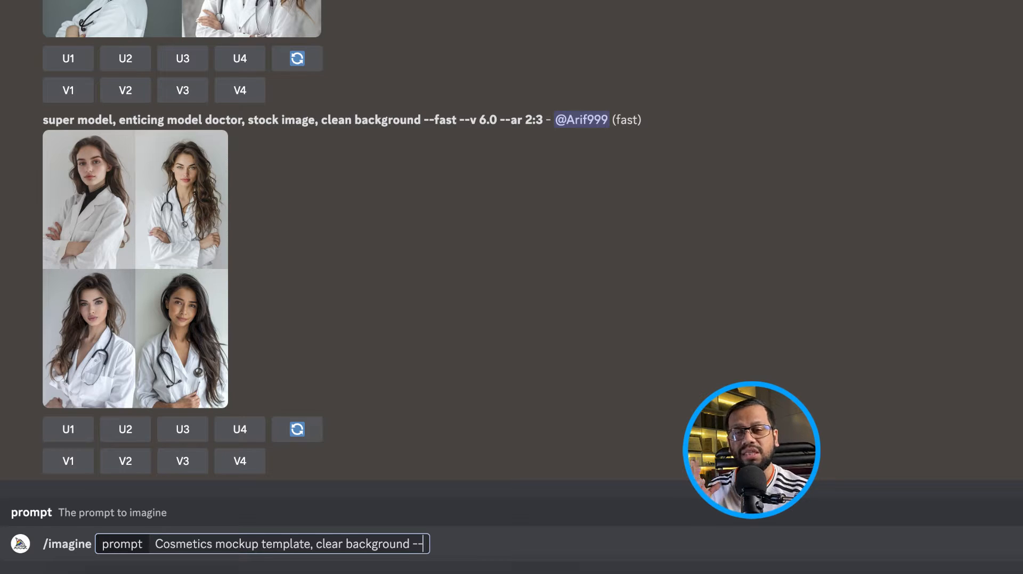
{"action": "type", "text": "v"}
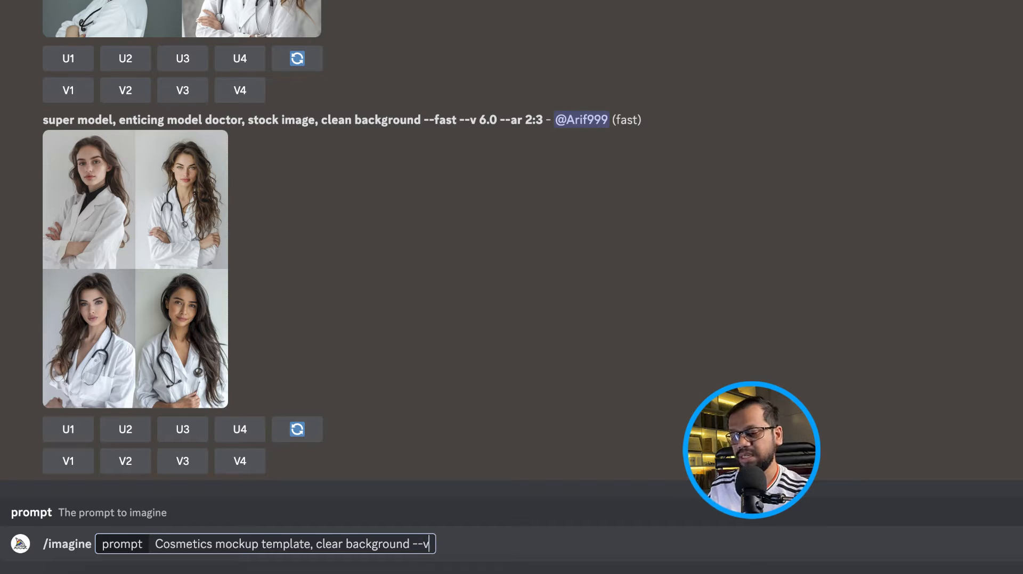
{"action": "type", "text": " 6 --"}
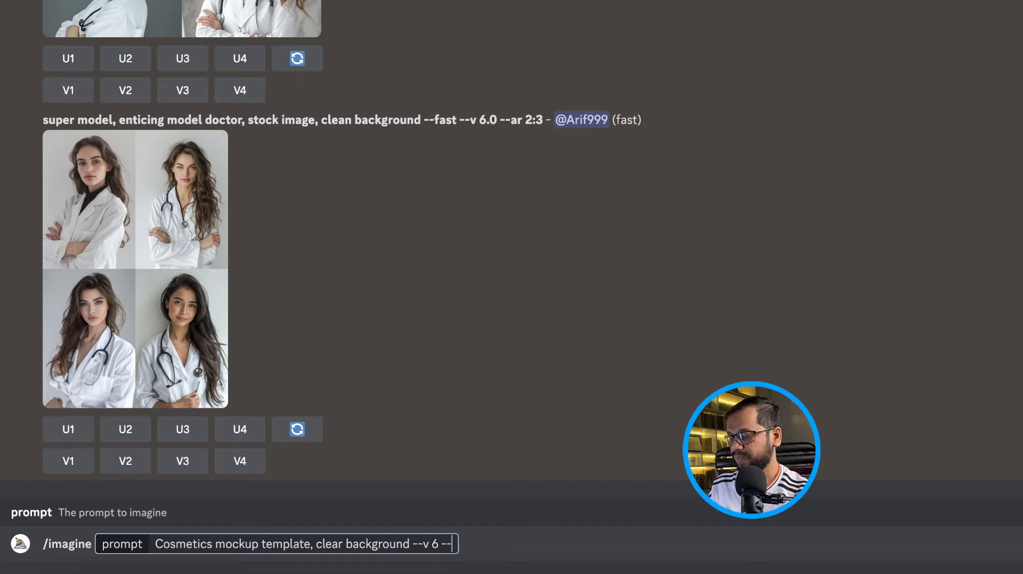
{"action": "type", "text": "styke"}
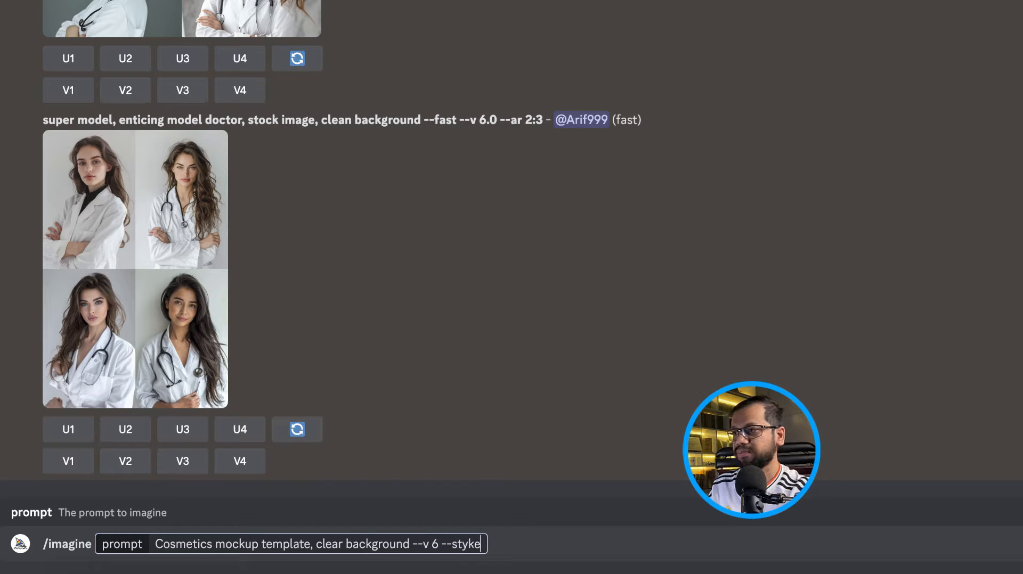
{"action": "key", "text": "BackSpace"}
{"action": "key", "text": "BackSpace"}
{"action": "type", "text": "le "}
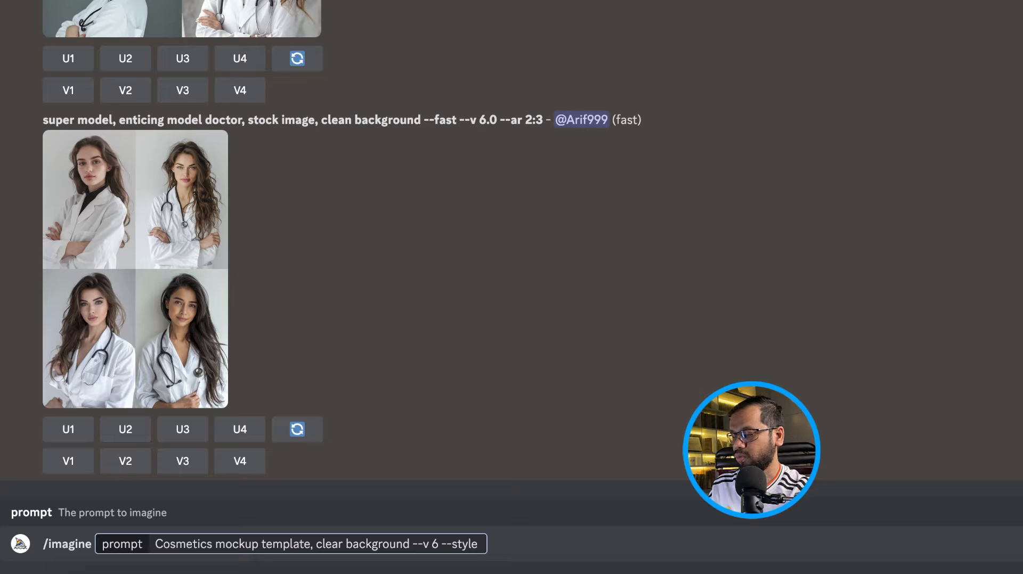
{"action": "type", "text": "raw -"}
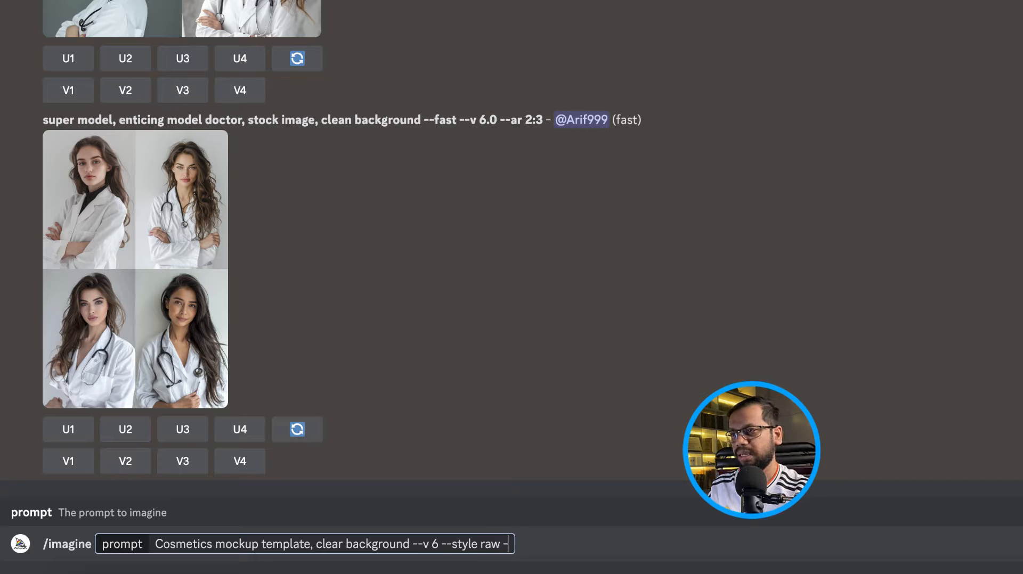
{"action": "type", "text": "-fast"}
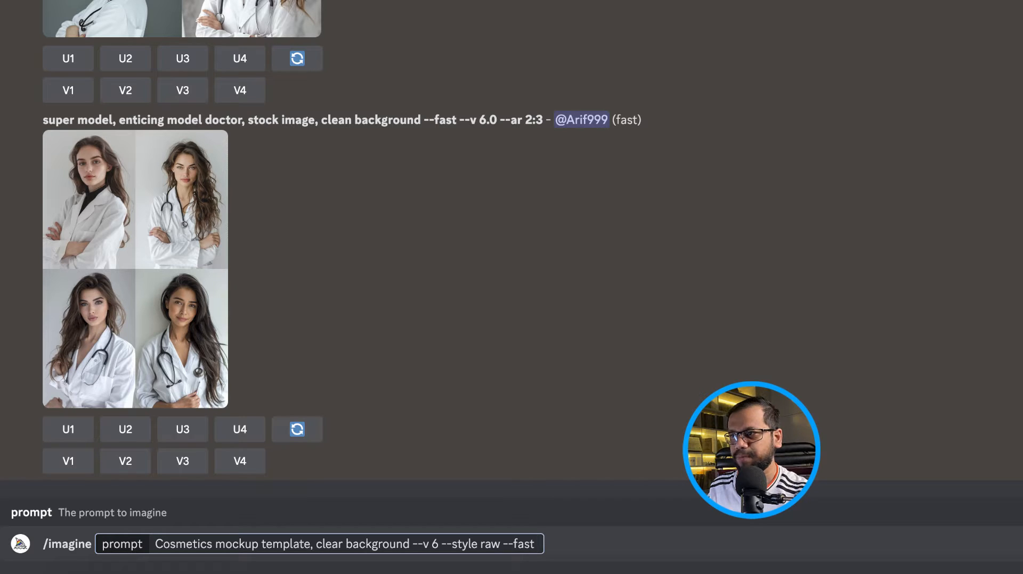
Try an --ar 3:2 aspect ratio, then remove it so the prompt ends with --fast
{"action": "type", "text": "--a"}
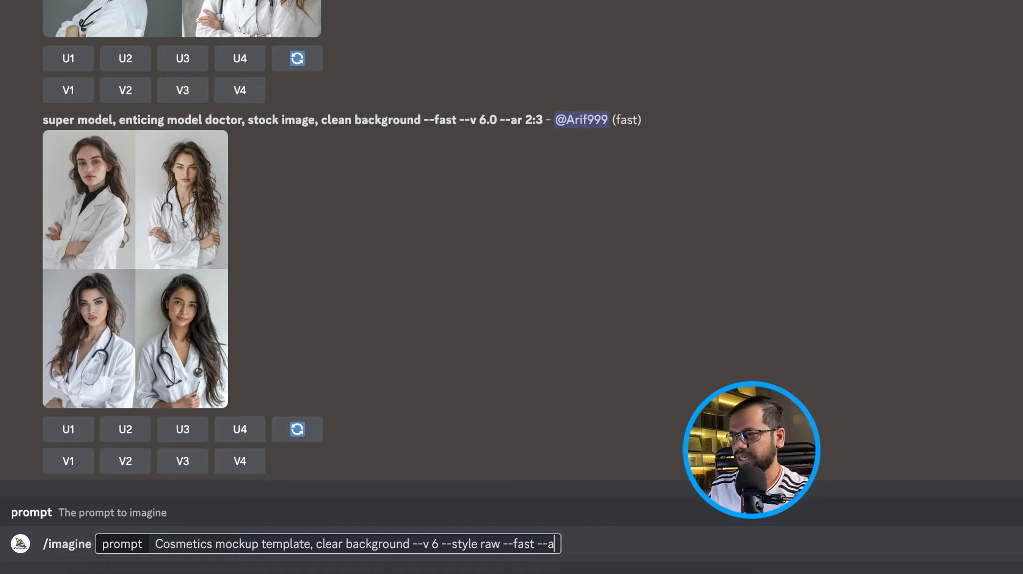
{"action": "type", "text": "r "}
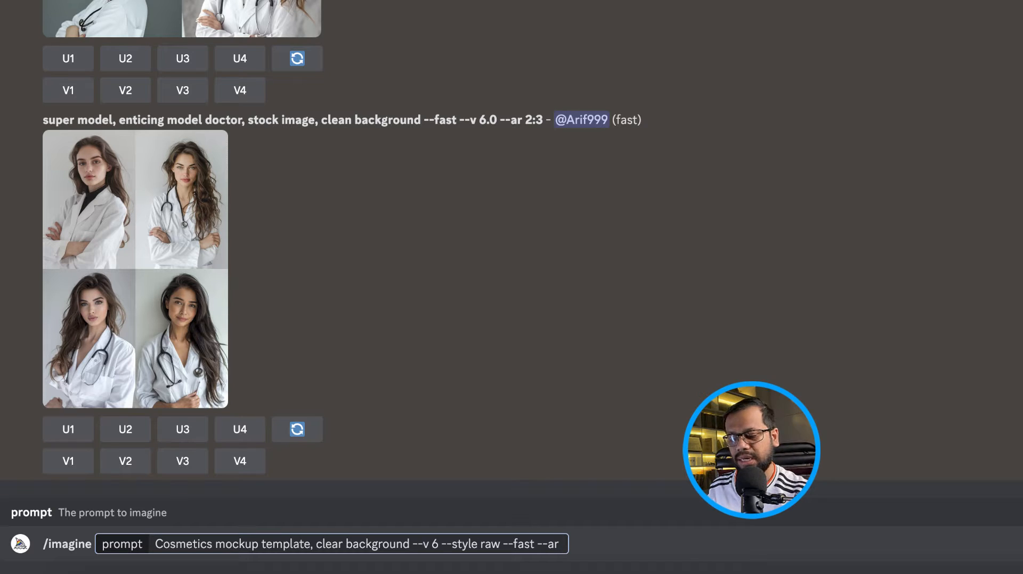
{"action": "type", "text": "2"}
{"action": "key", "text": "BackSpace"}
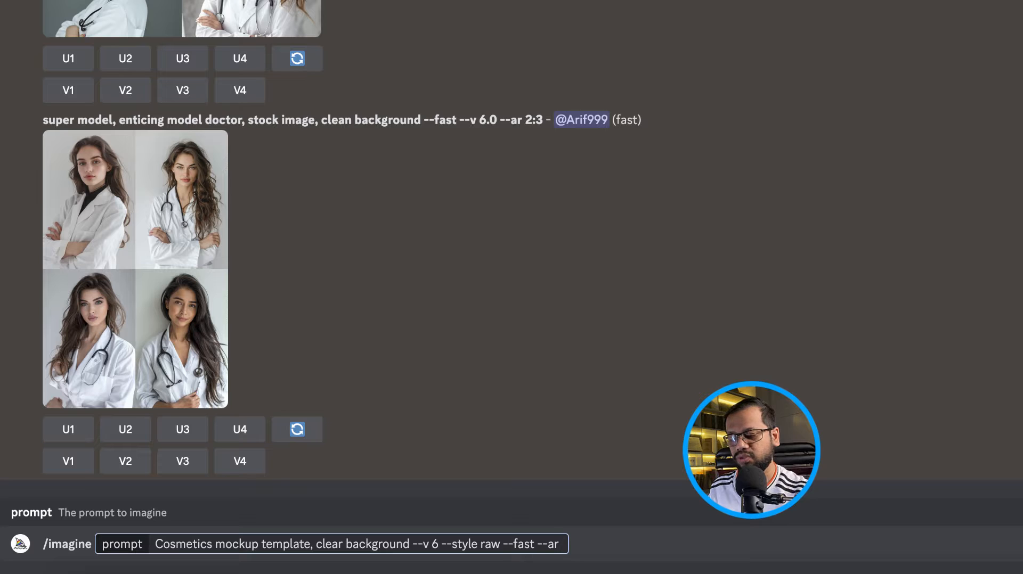
{"action": "type", "text": "3:2"}
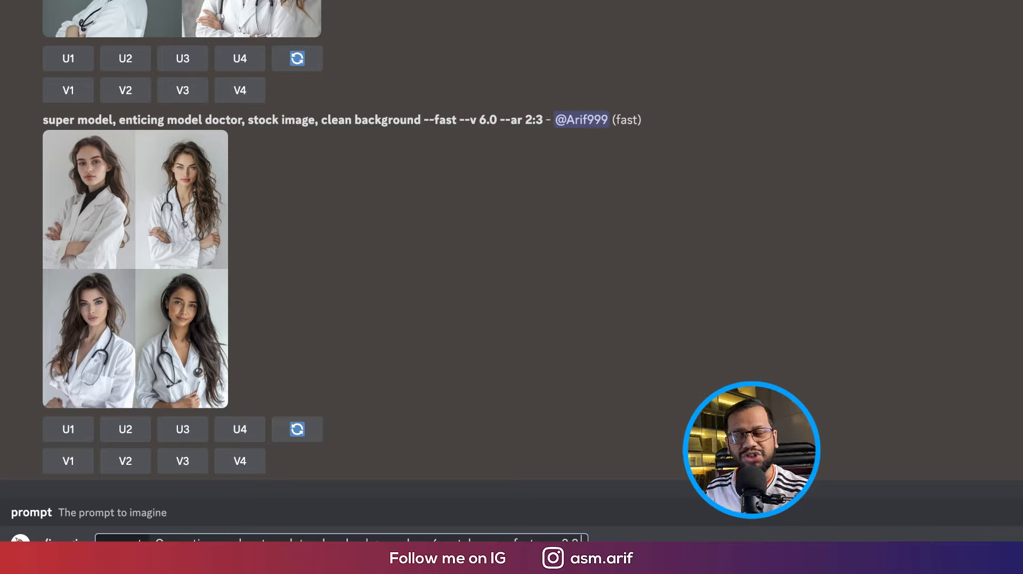
{"action": "key", "text": "BackSpace"}
{"action": "key", "text": "BackSpace"}
{"action": "key", "text": "BackSpace"}
{"action": "key", "text": "BackSpace"}
{"action": "key", "text": "BackSpace"}
{"action": "key", "text": "BackSpace"}
{"action": "key", "text": "BackSpace"}
{"action": "key", "text": "BackSpace"}
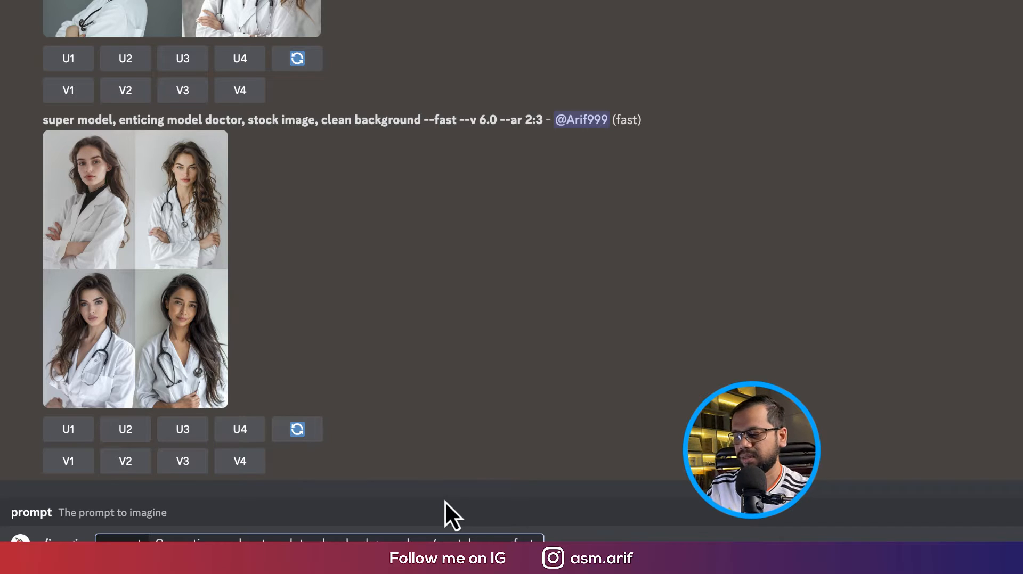
Submit the cosmetics mockup prompt to Midjourney
{"action": "key", "text": "Return"}
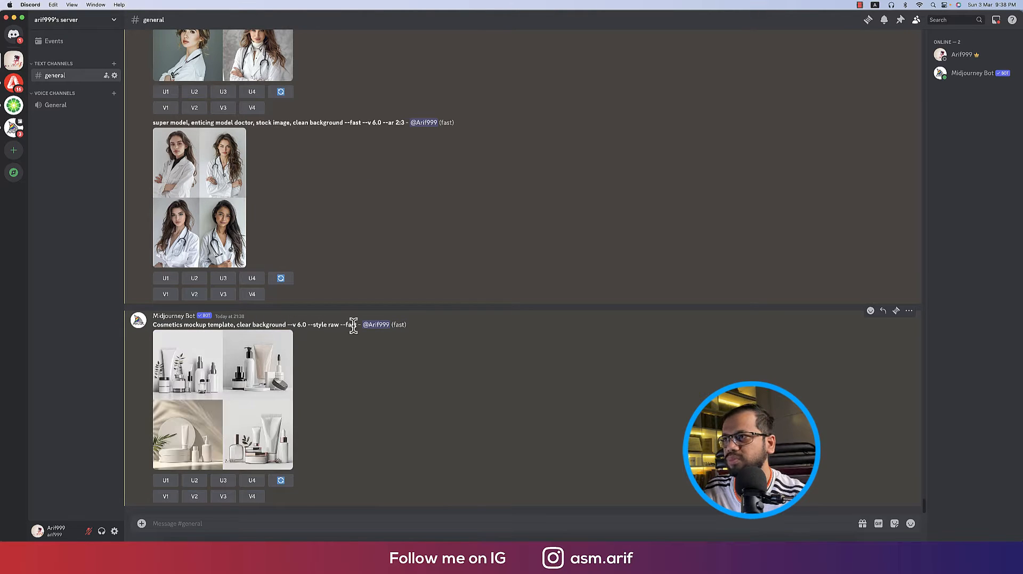
Send a new /imagine reusing the previous prompt, with 'tube' inserted after 'Cosmetics'
{"action": "left_click_drag", "start_coordinate": [357, 325], "coordinate": [144, 336]}
{"action": "key", "text": "ctrl+c"}
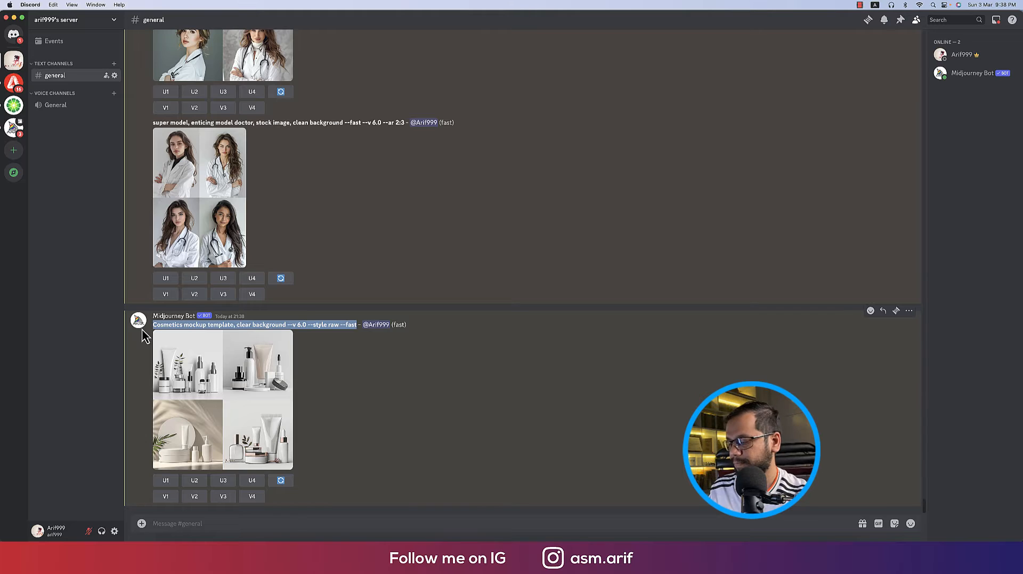
{"action": "left_click", "coordinate": [388, 522]}
{"action": "type", "text": "/"}
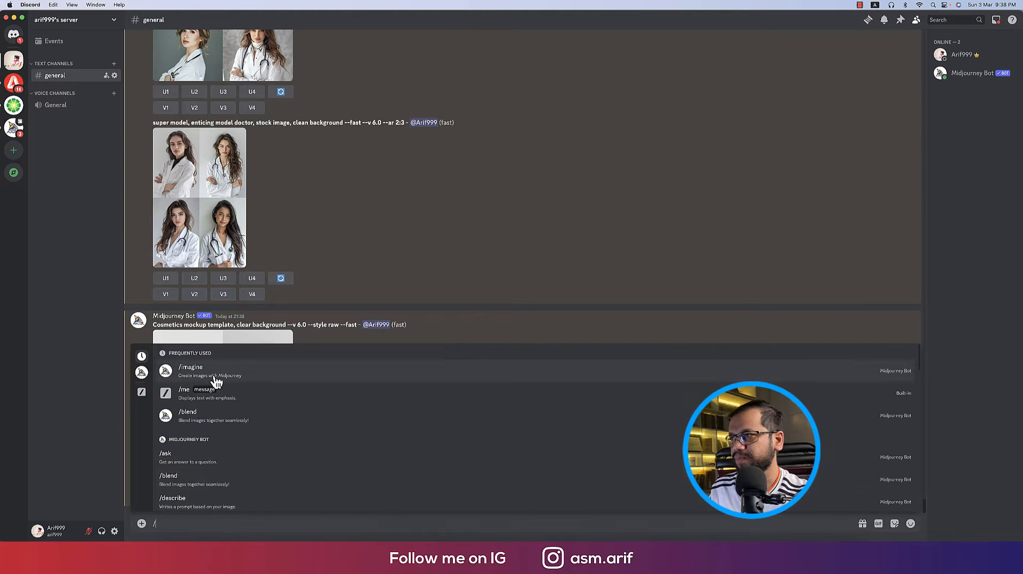
{"action": "left_click", "coordinate": [216, 382]}
{"action": "key", "text": "ctrl+v"}
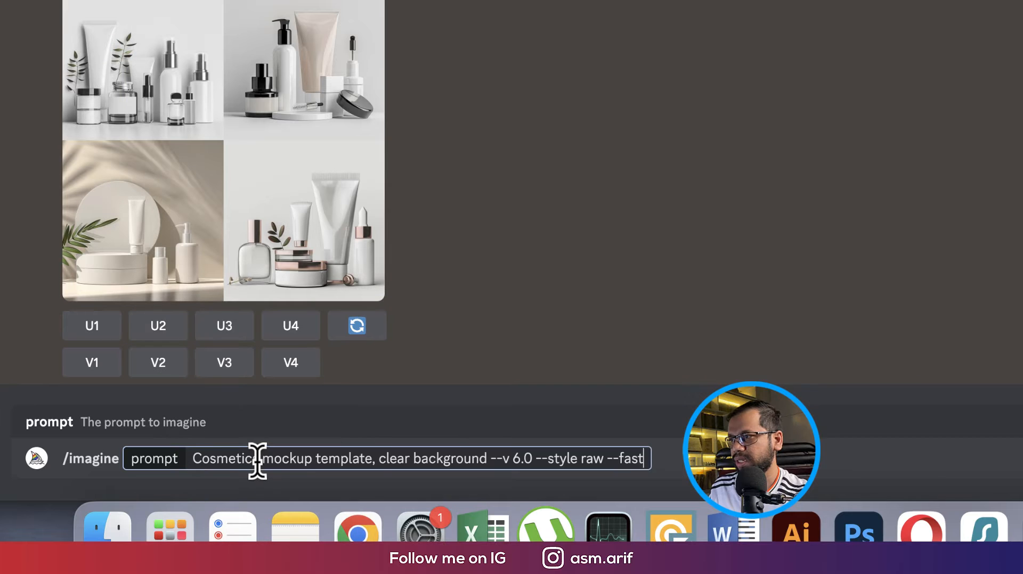
{"action": "left_click", "coordinate": [258, 460]}
{"action": "type", "text": "t"}
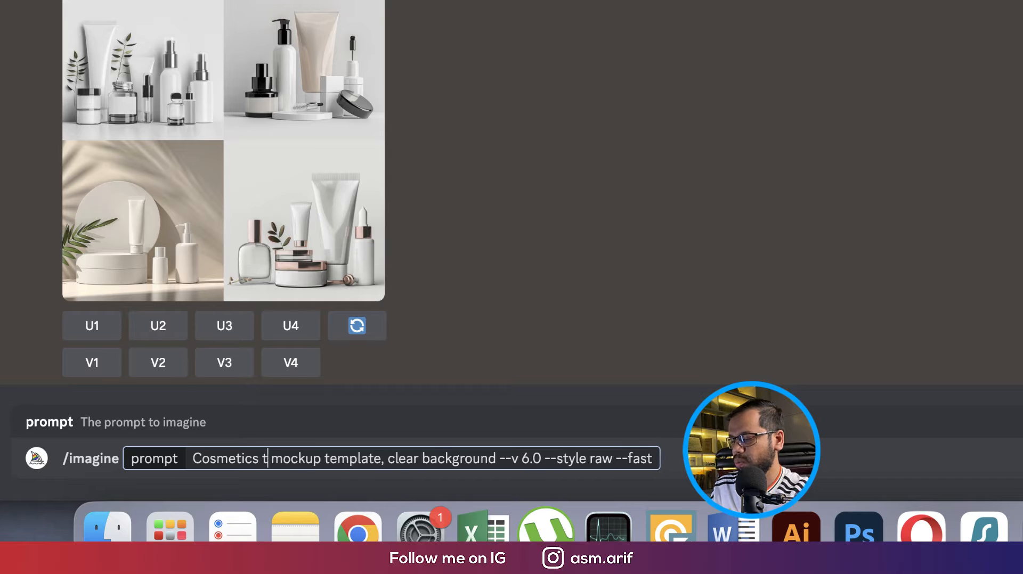
{"action": "type", "text": "ube"}
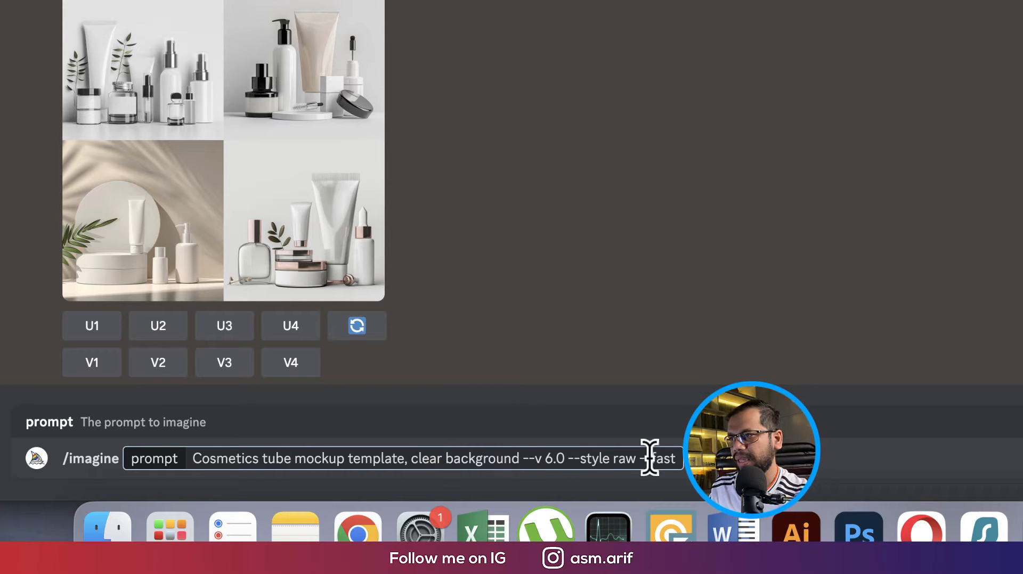
{"action": "left_click", "coordinate": [674, 458]}
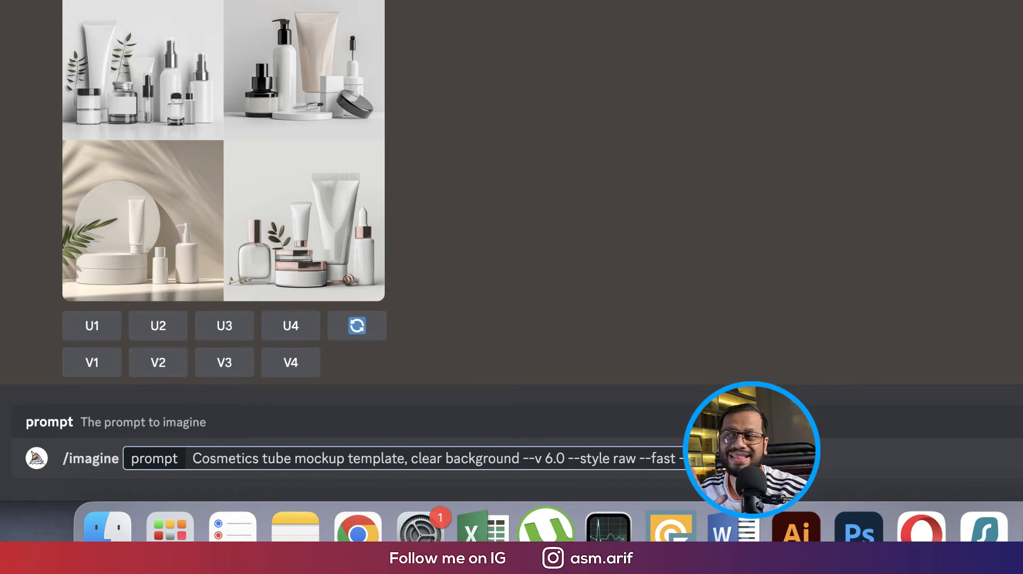
{"action": "key", "text": "Return"}
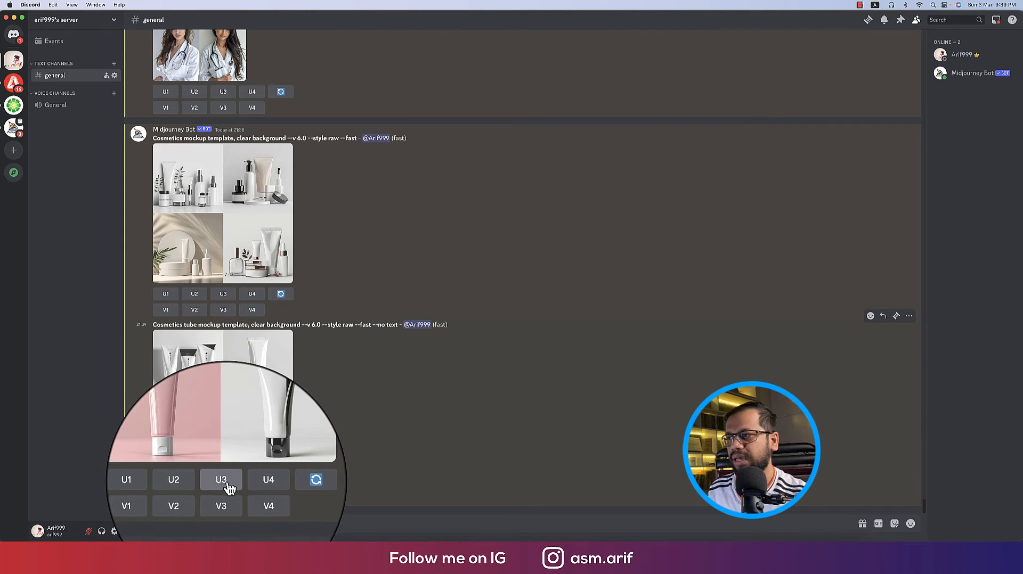
Upscale the pink tube (U3) and open the upscaled image in the browser
{"action": "left_click", "coordinate": [224, 483]}
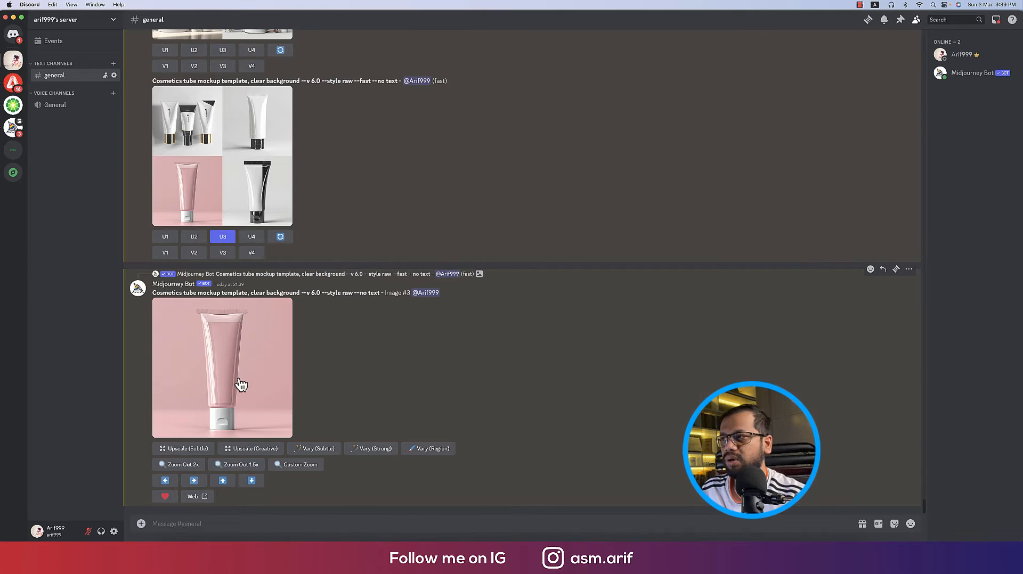
{"action": "left_click", "coordinate": [241, 384]}
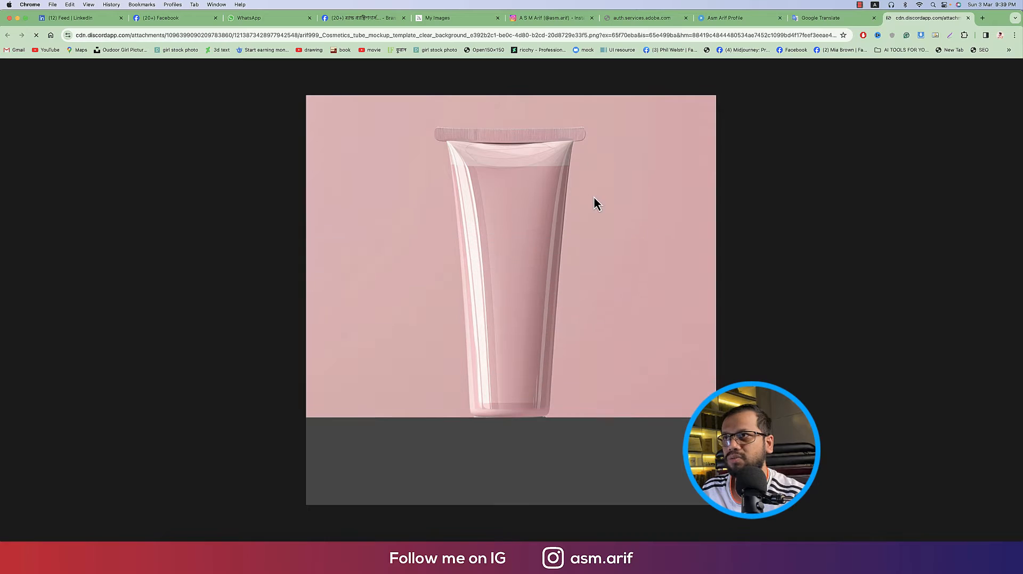
Save the upscaled pink tube image as a PNG to Downloads and return to Discord
{"action": "right_click", "coordinate": [623, 182]}
{"action": "left_click", "coordinate": [647, 204]}
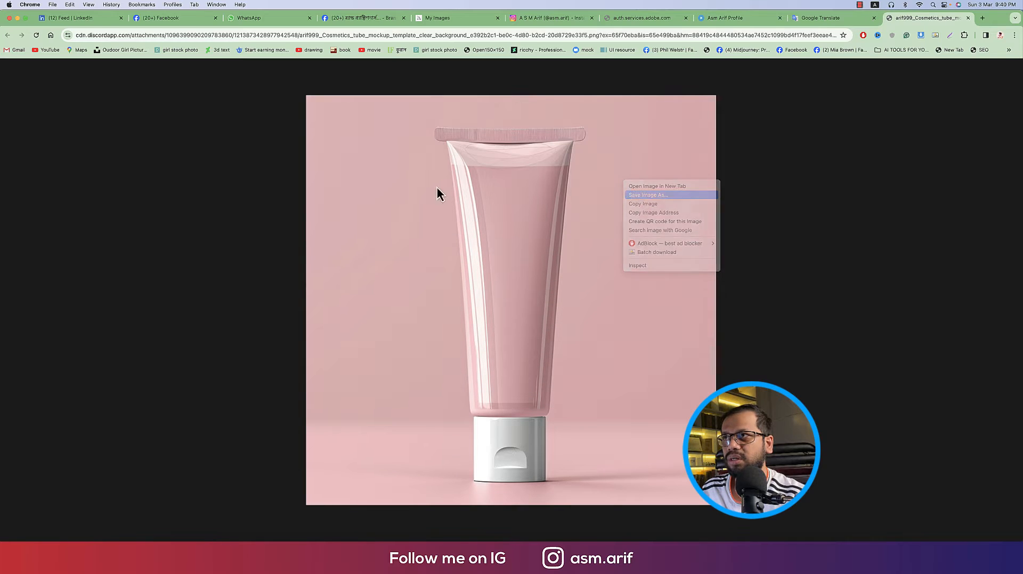
{"action": "key", "text": "super+s"}
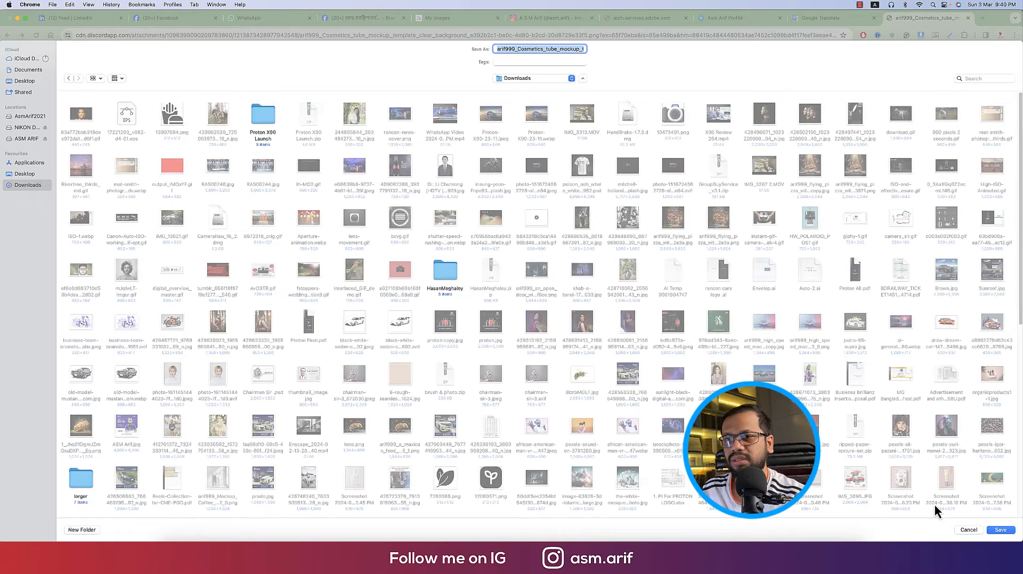
{"action": "left_click", "coordinate": [1005, 532]}
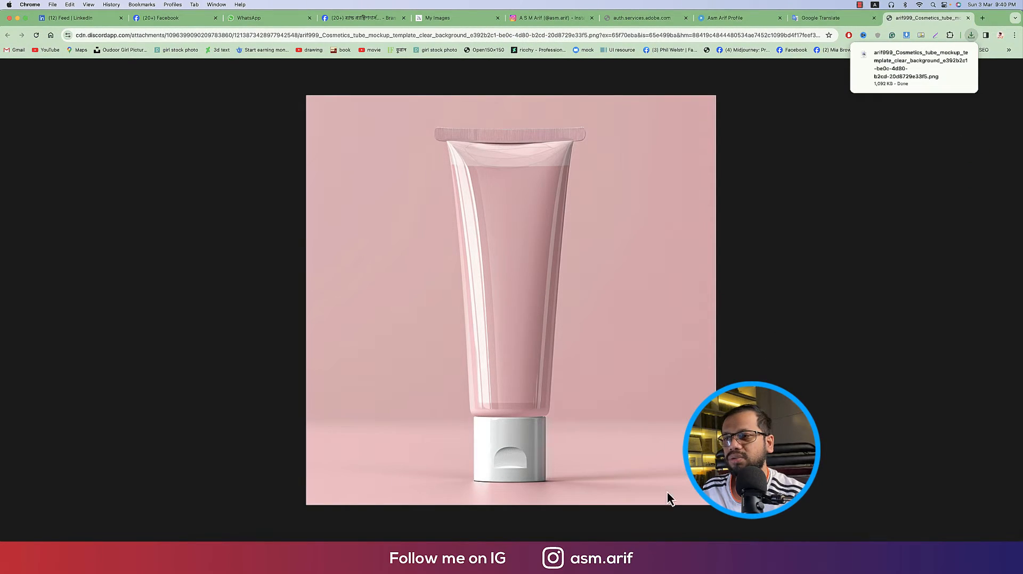
{"action": "left_click", "coordinate": [662, 555]}
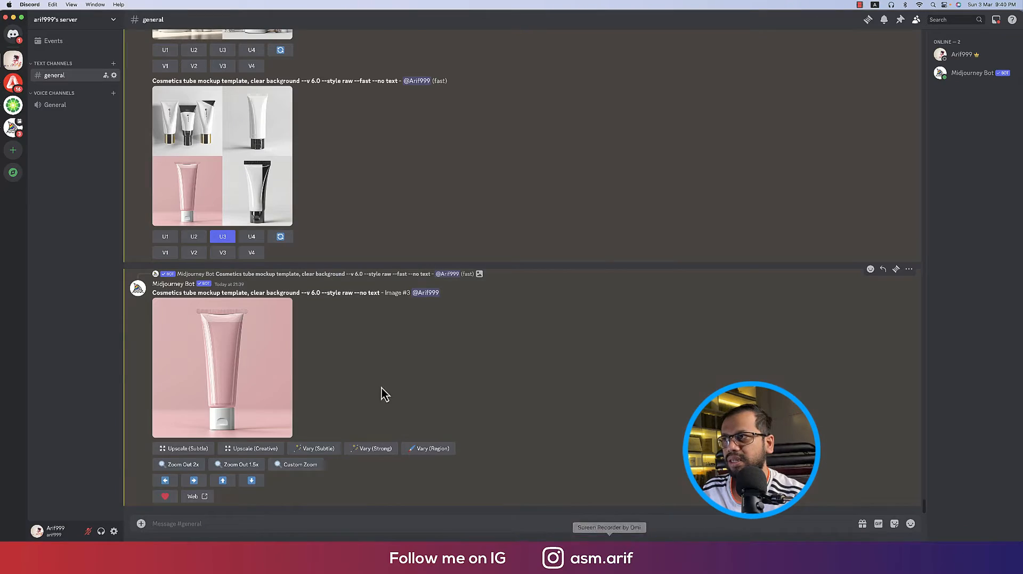
{"action": "left_click", "coordinate": [273, 145]}
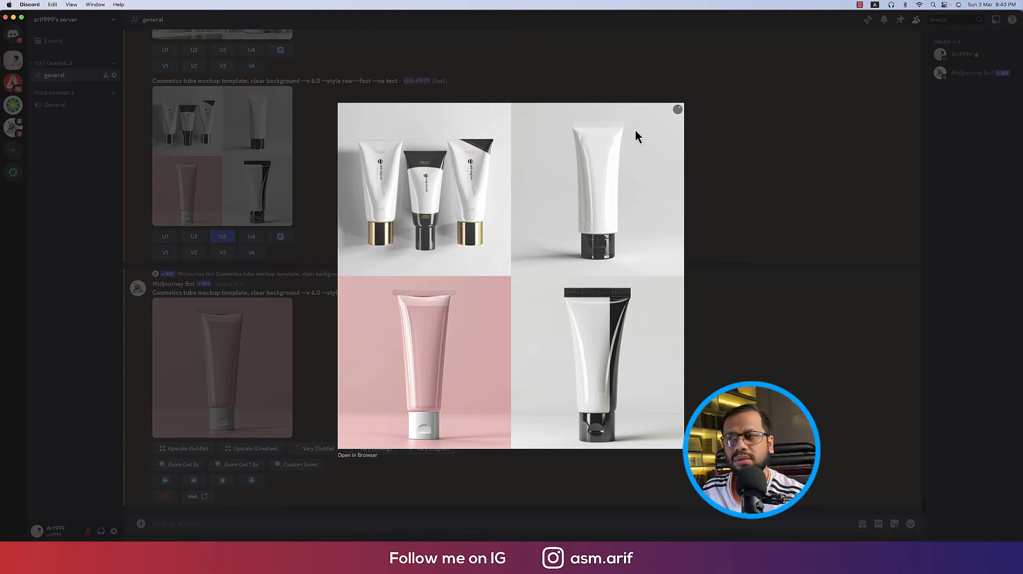
{"action": "left_click", "coordinate": [744, 185]}
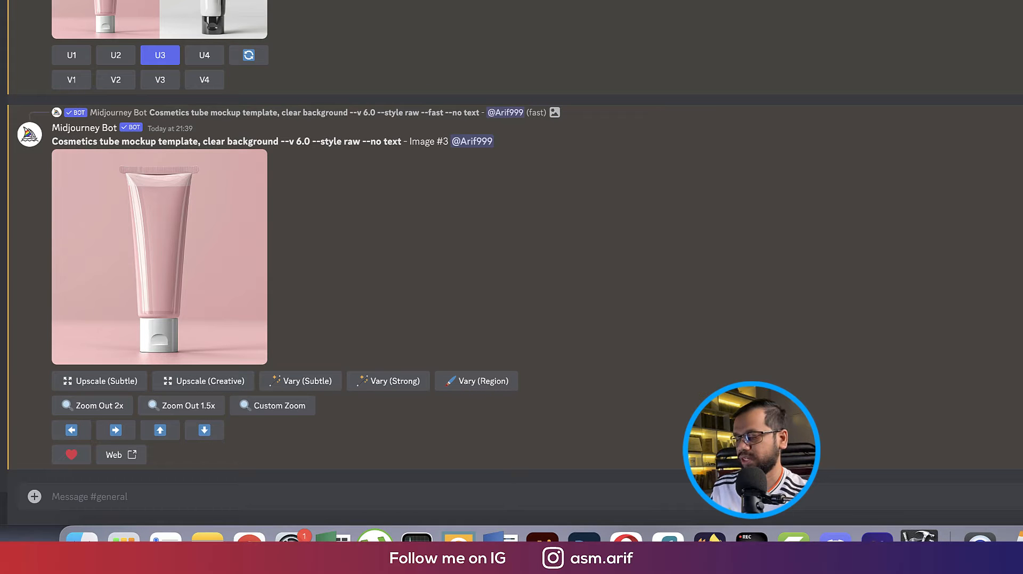
Send a green tube prompt with ', window light' added, then upscale the earlier grid's second tube
{"action": "left_click", "coordinate": [432, 486]}
{"action": "type", "text": "/"}
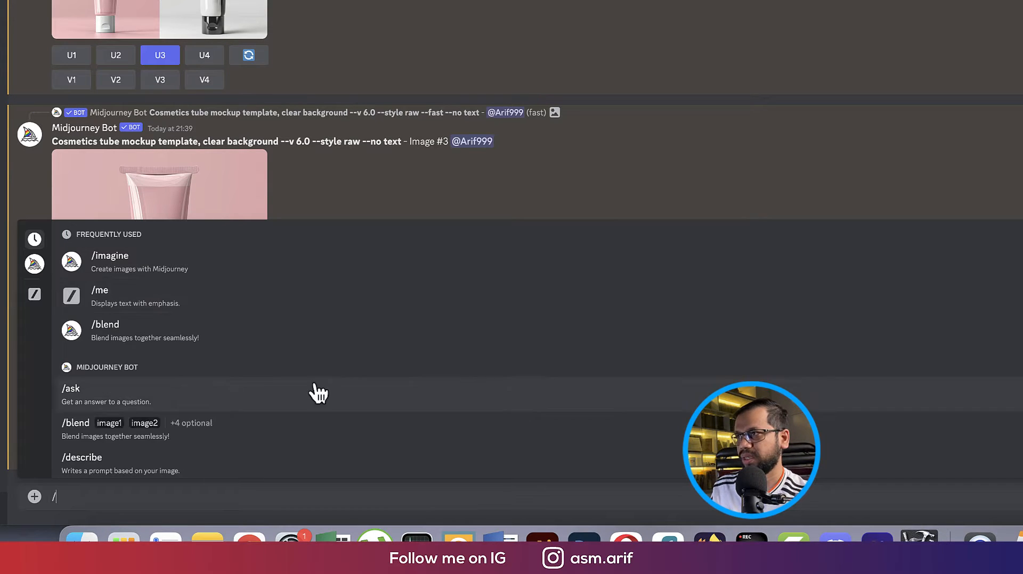
{"action": "left_click", "coordinate": [160, 258]}
{"action": "type", "text": "Cosmetics tube mockup template, clear background --v 6.0 --style raw --fast --no text"}
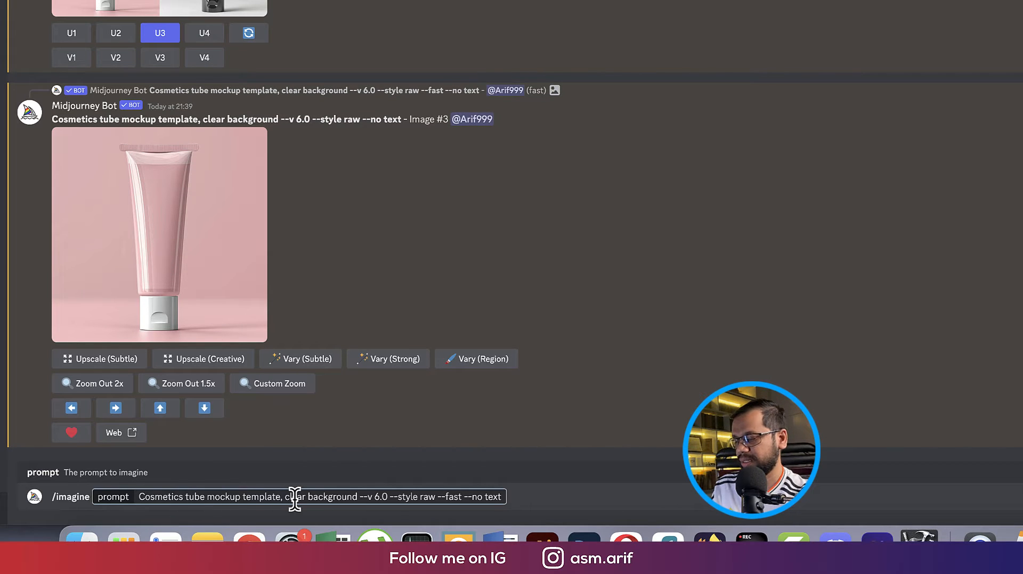
{"action": "type", "text": "grre"}
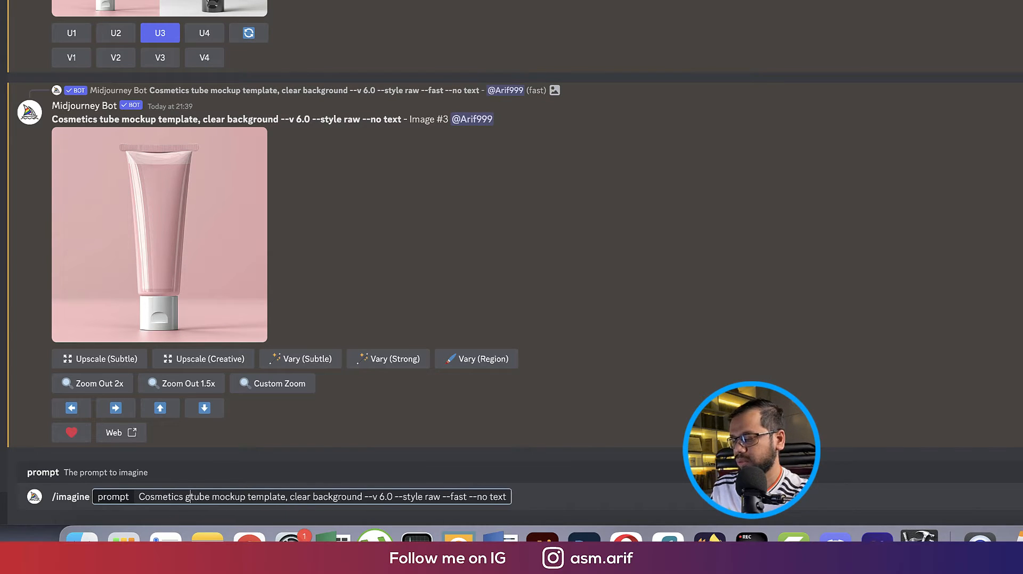
{"action": "type", "text": "n"}
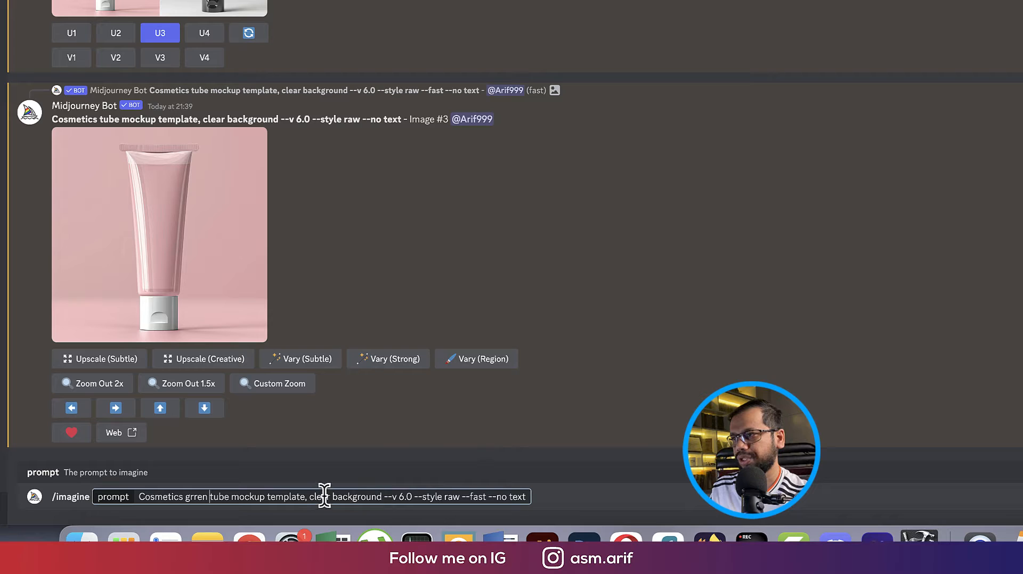
{"action": "left_click_drag", "start_coordinate": [333, 498], "coordinate": [307, 501]}
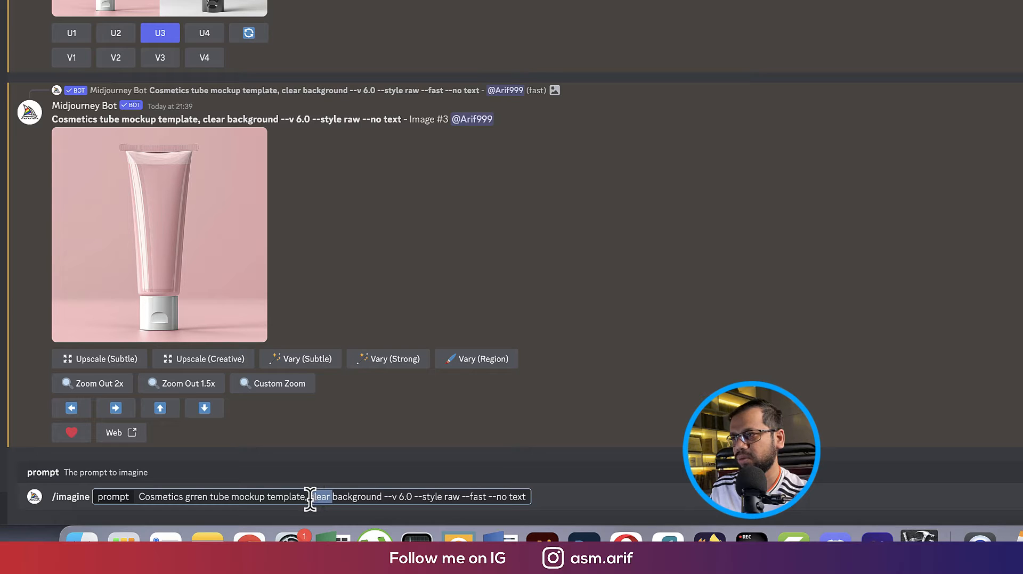
{"action": "left_click", "coordinate": [382, 496]}
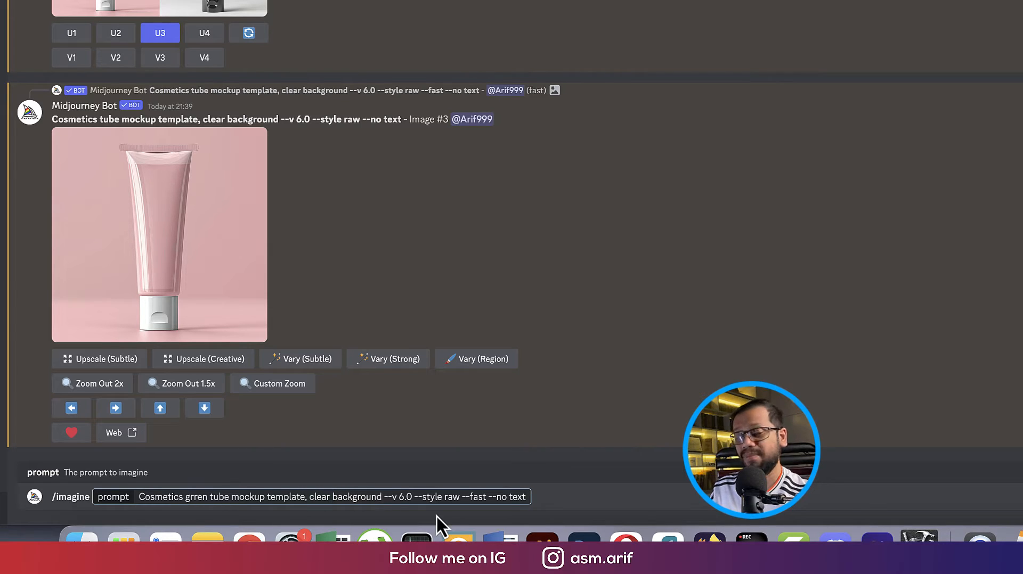
{"action": "type", "text": ","}
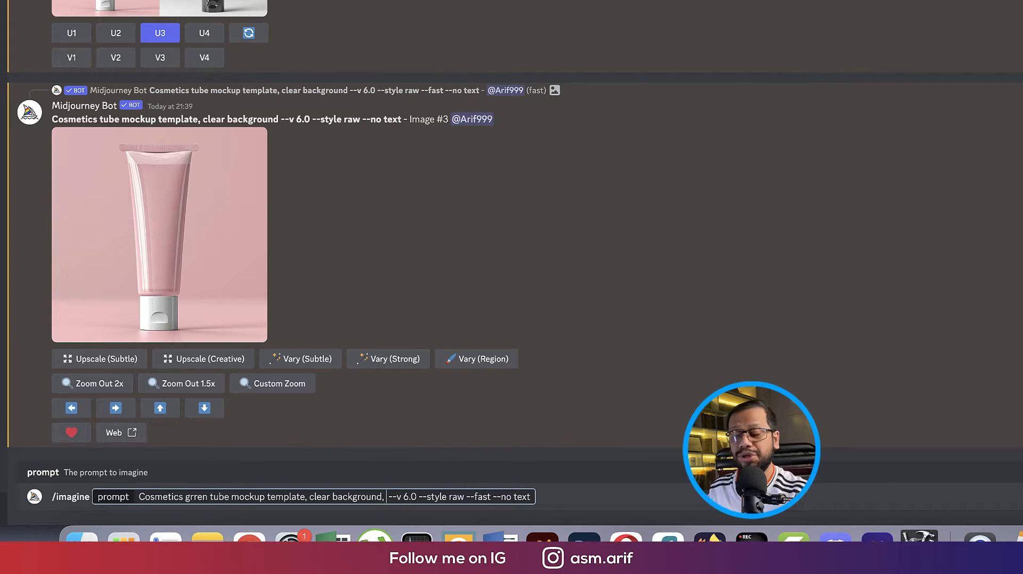
{"action": "type", "text": " window"}
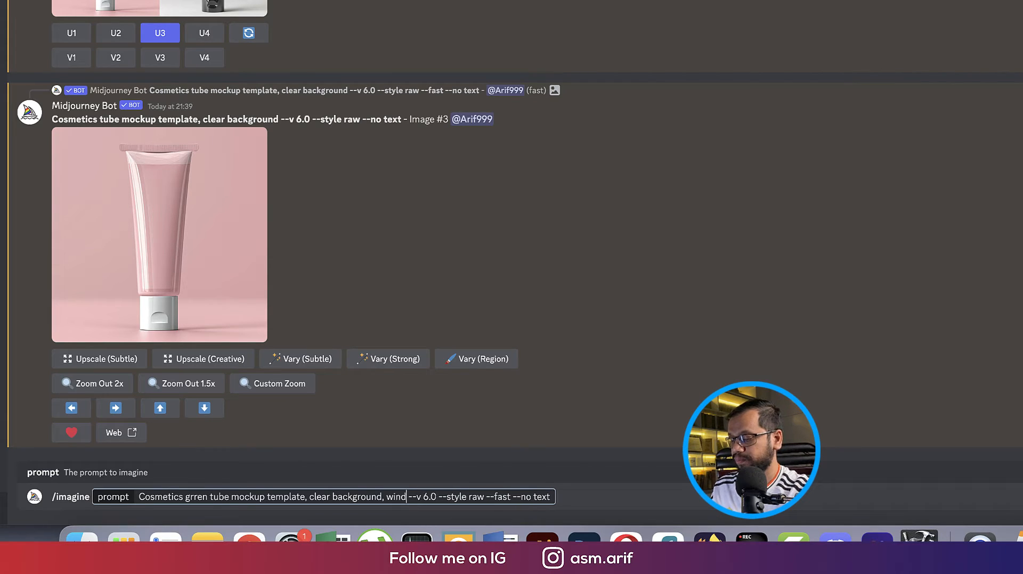
{"action": "type", "text": " light"}
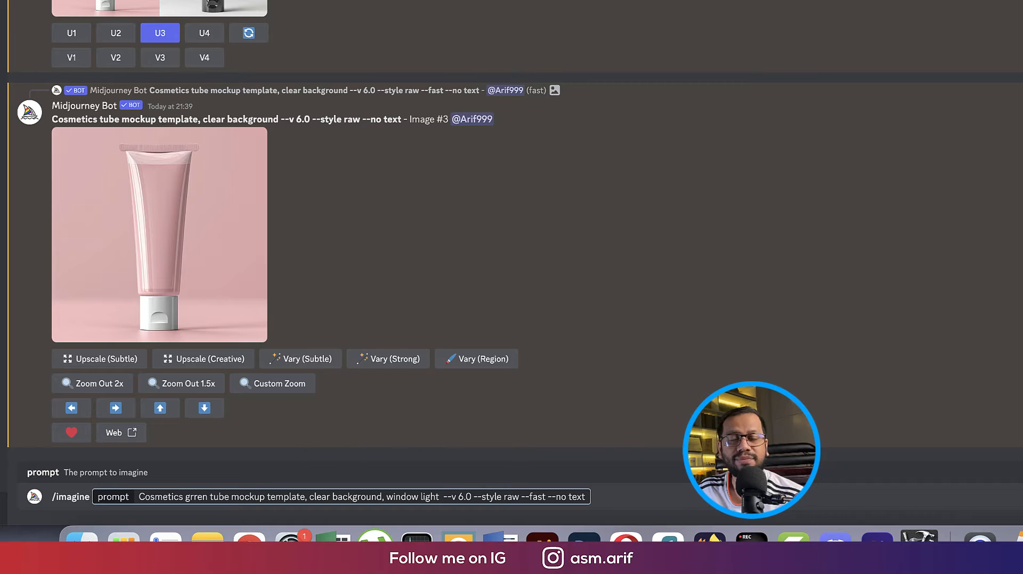
{"action": "key", "text": "Return"}
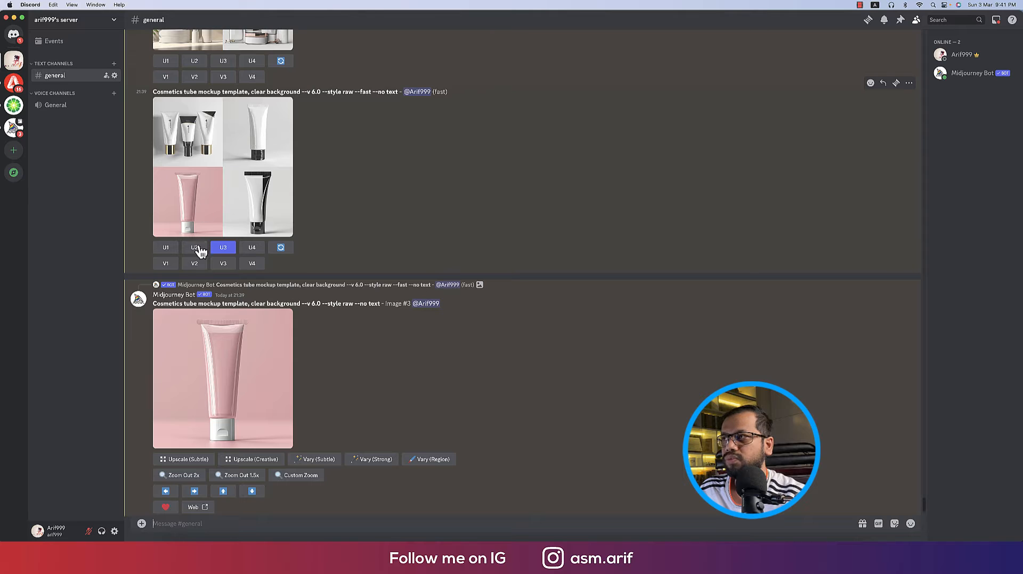
{"action": "left_click", "coordinate": [195, 248]}
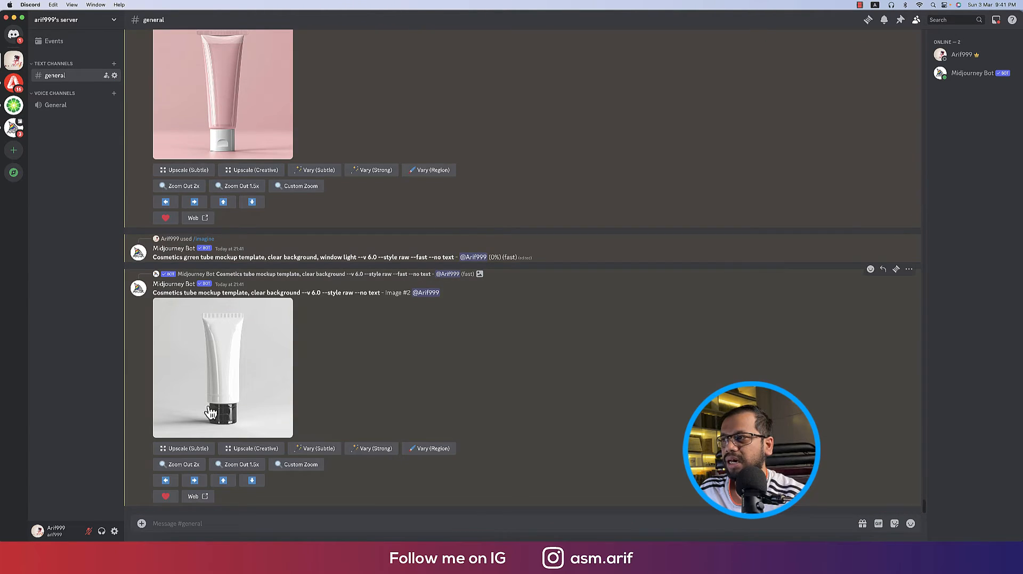
Save the upscaled white tube image to Downloads, close its browser tab, and return to Discord
{"action": "left_click", "coordinate": [247, 377]}
{"action": "right_click", "coordinate": [540, 199]}
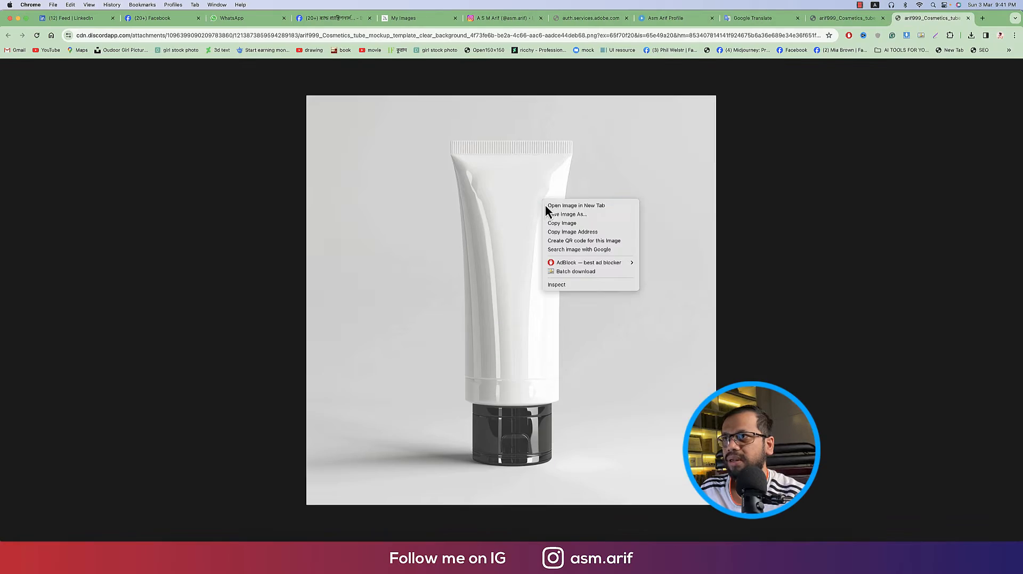
{"action": "left_click", "coordinate": [564, 218]}
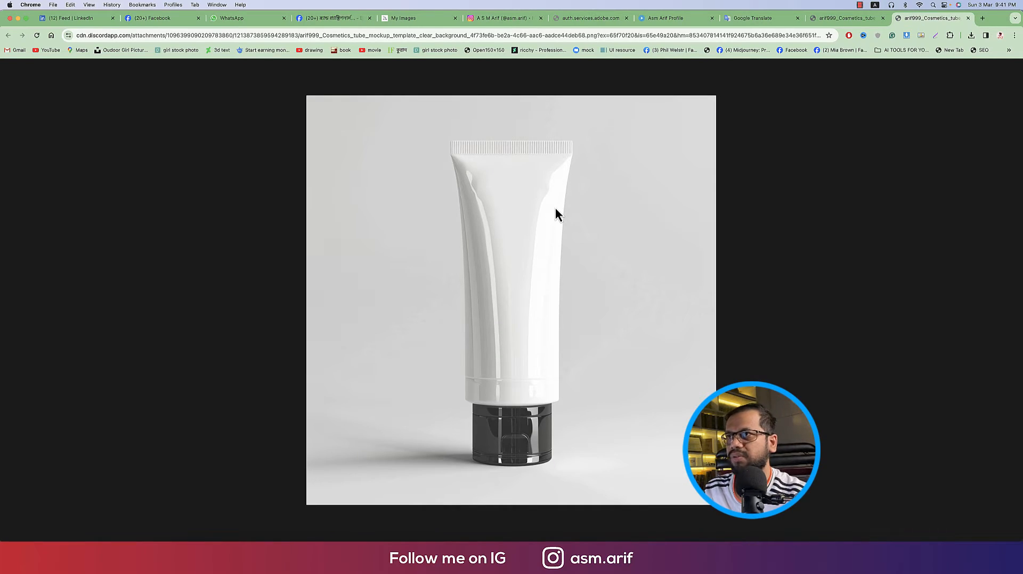
{"action": "key", "text": "Return"}
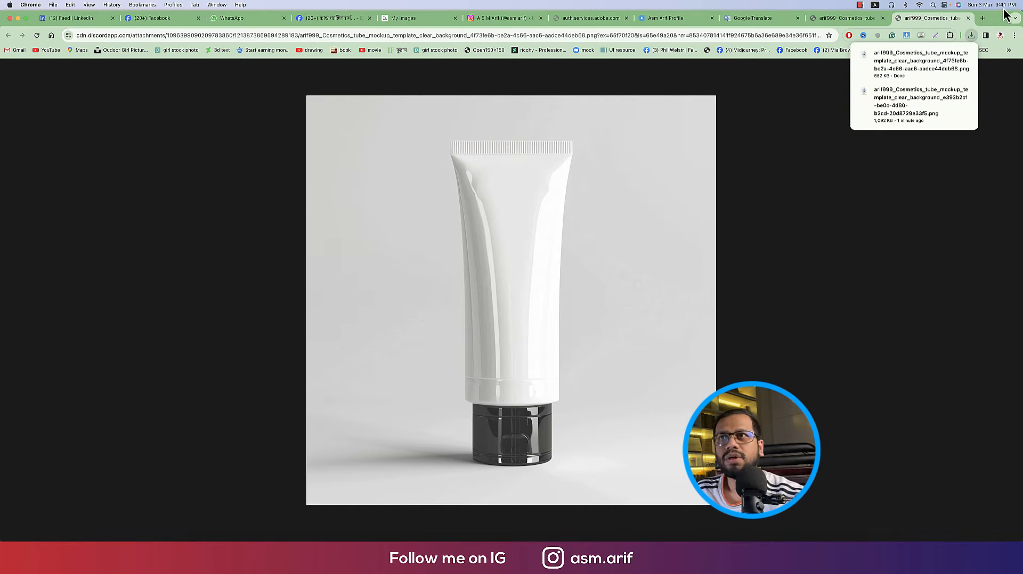
{"action": "left_click", "coordinate": [968, 18]}
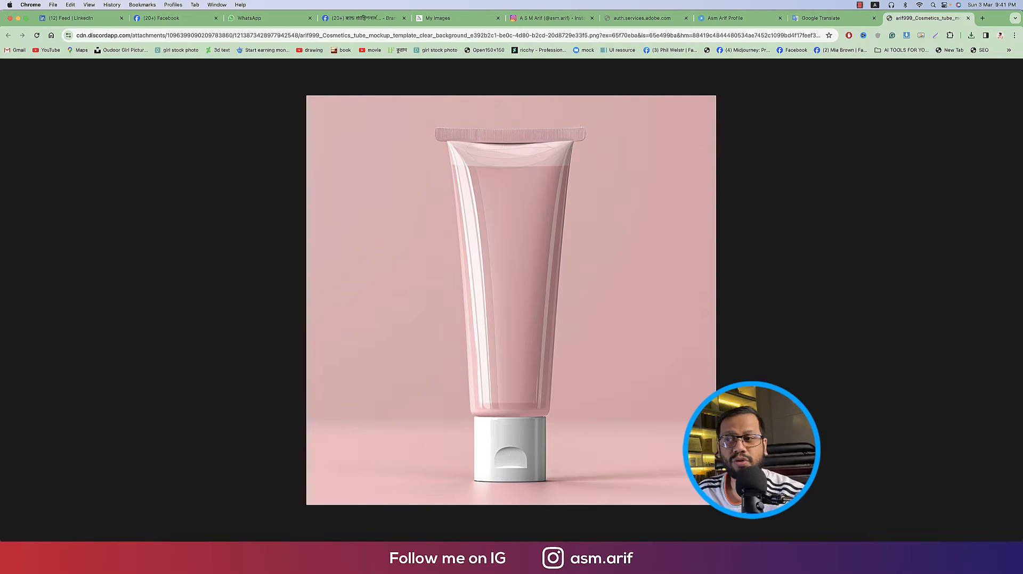
{"action": "left_click", "coordinate": [658, 535]}
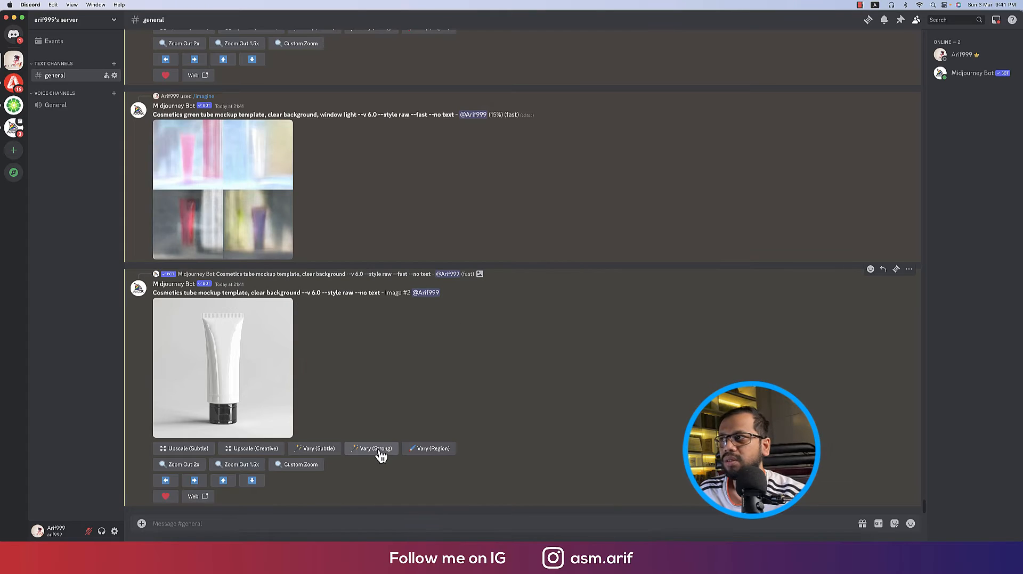
Review the white tube image and the new window-light grid at full size
{"action": "scroll", "coordinate": [258, 431], "scroll_direction": "up", "scroll_amount": 3}
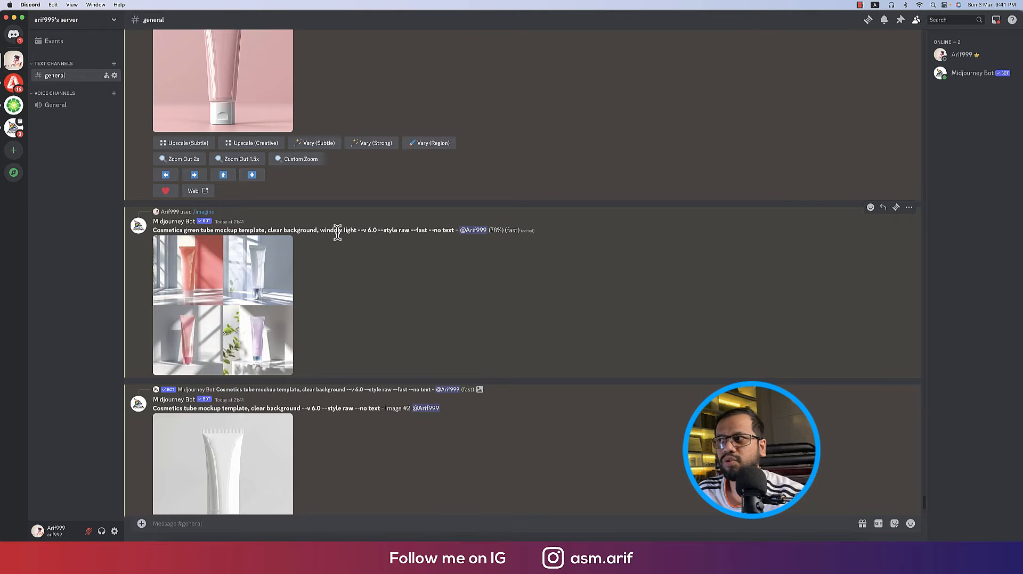
{"action": "left_click", "coordinate": [234, 285]}
{"action": "left_click", "coordinate": [744, 306]}
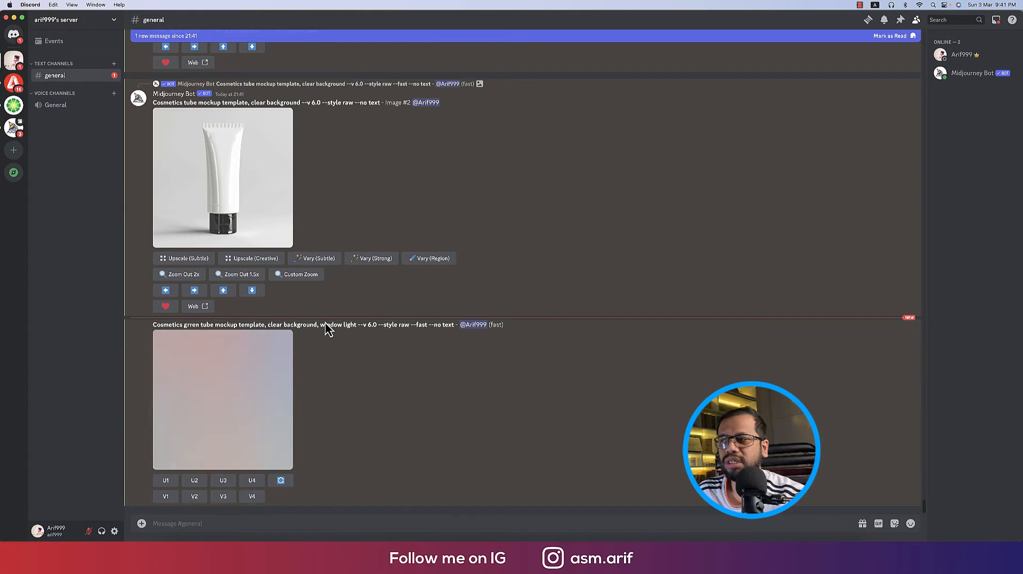
{"action": "left_click", "coordinate": [272, 376]}
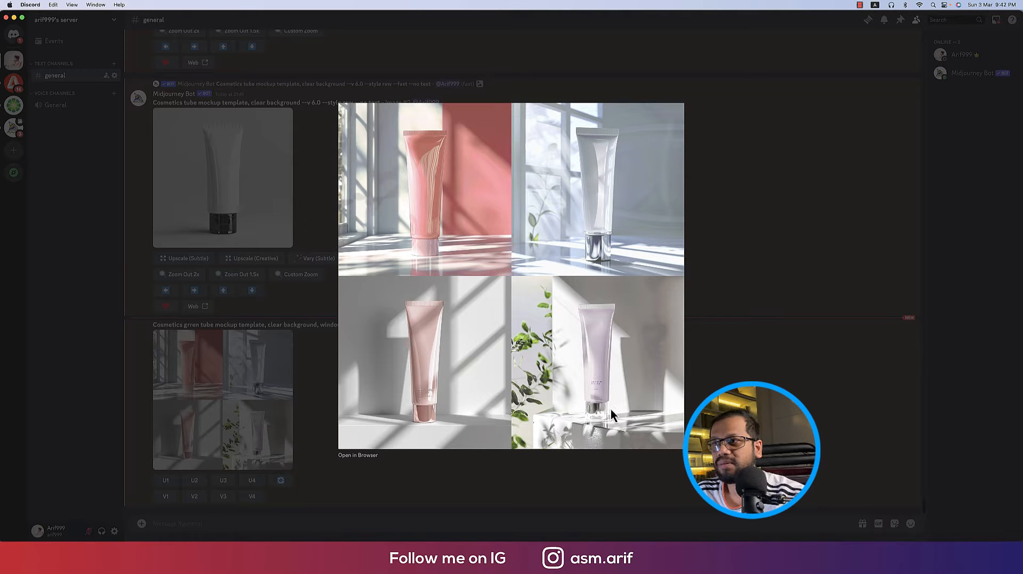
{"action": "left_click", "coordinate": [735, 378]}
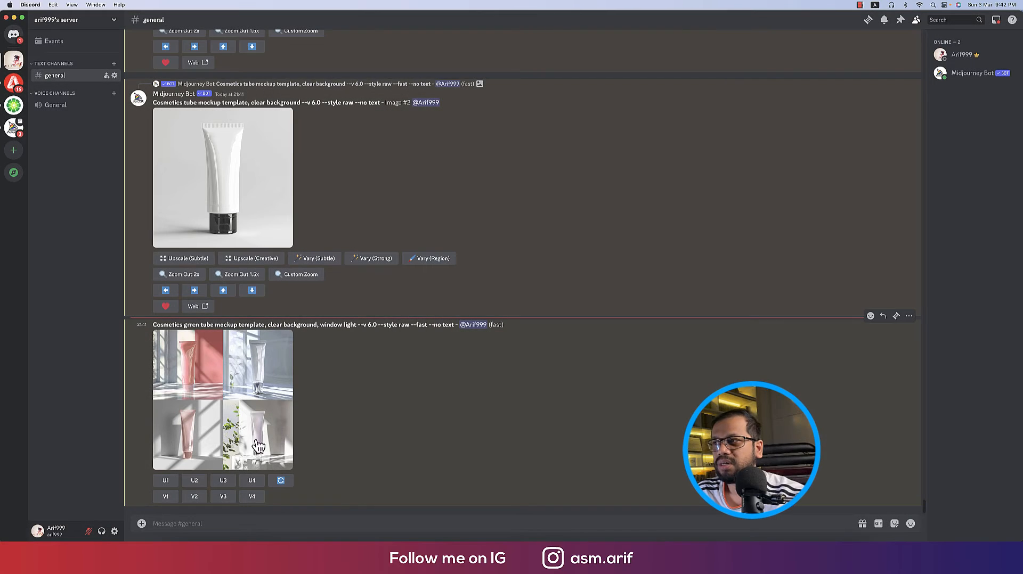
Upscale the fourth tube with green leaves (U4) and open it in the browser
{"action": "left_click", "coordinate": [255, 481]}
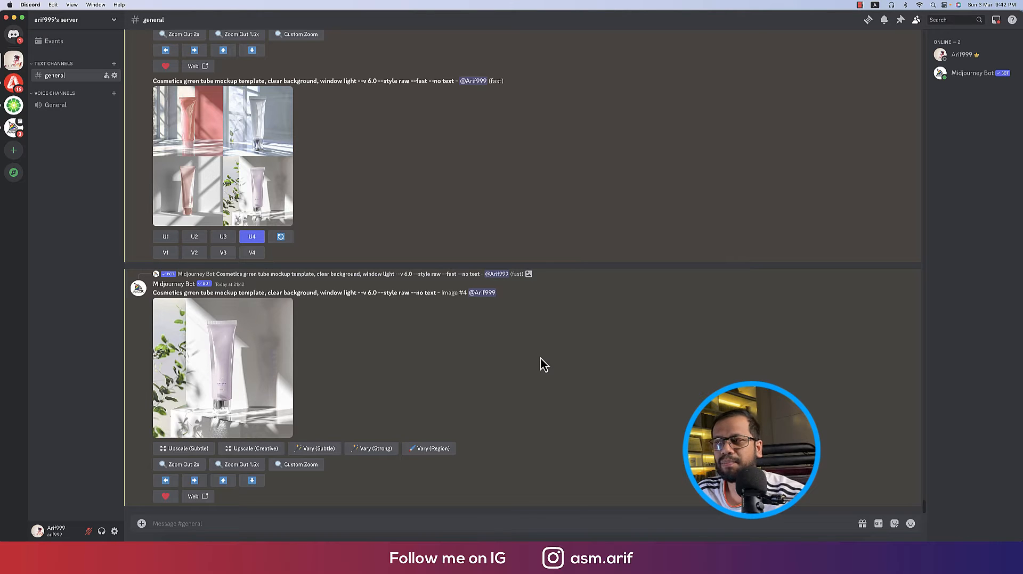
{"action": "left_click", "coordinate": [194, 375]}
{"action": "left_click", "coordinate": [734, 374]}
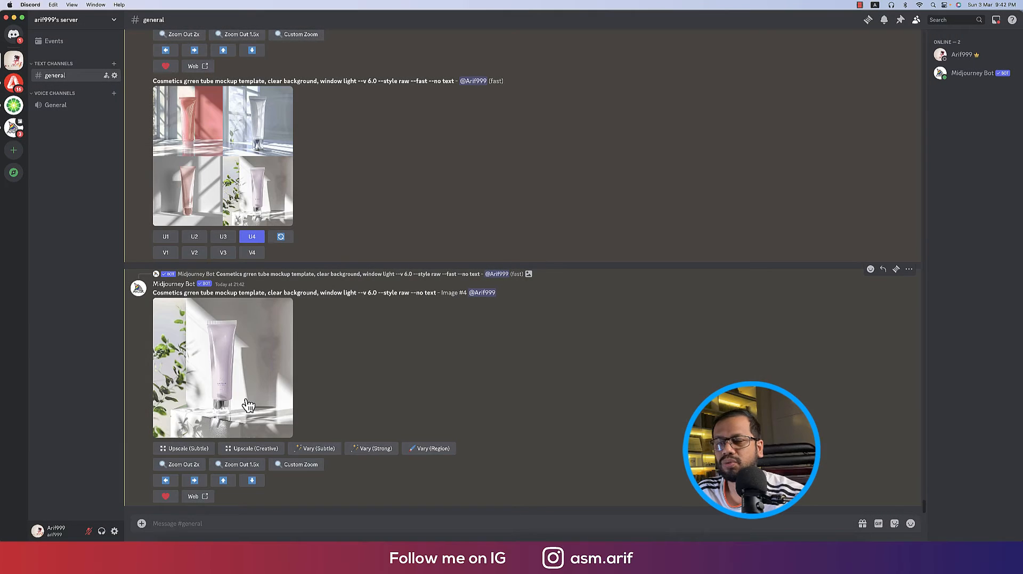
Open the upscaled lavender tube mockup in its own tab and save the image into Downloads
{"action": "middle_click", "coordinate": [245, 401]}
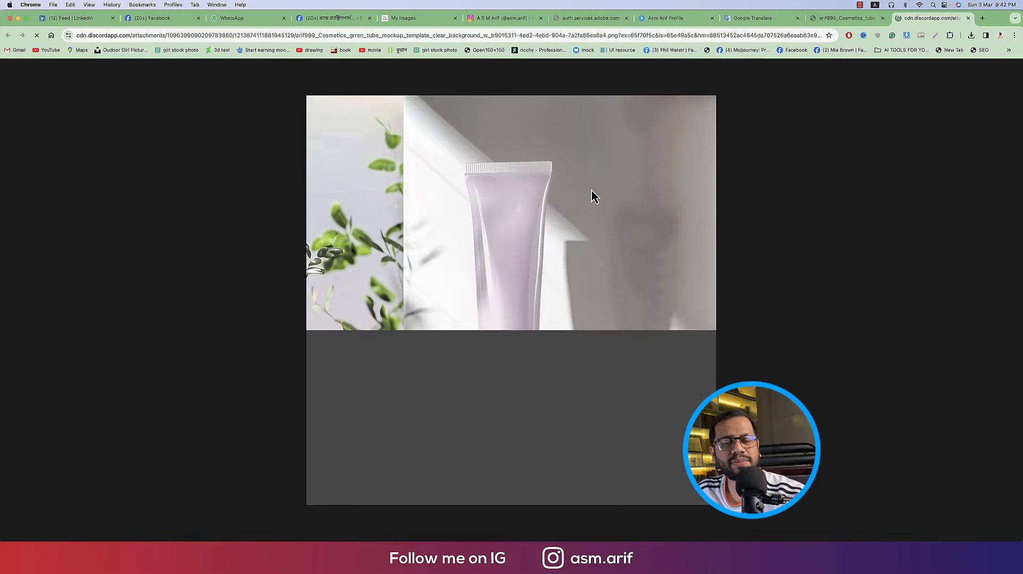
{"action": "right_click", "coordinate": [591, 192]}
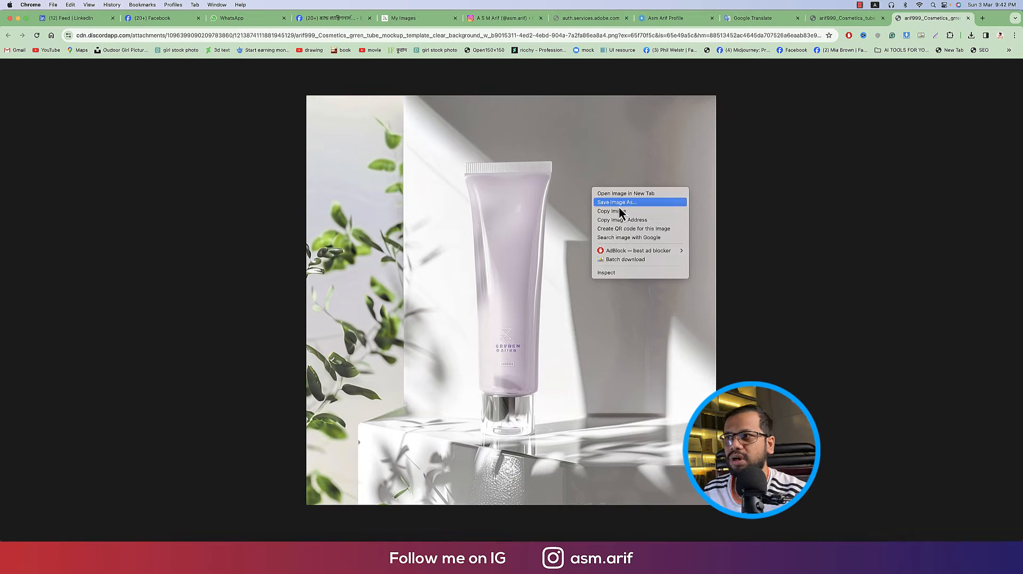
{"action": "left_click", "coordinate": [619, 206]}
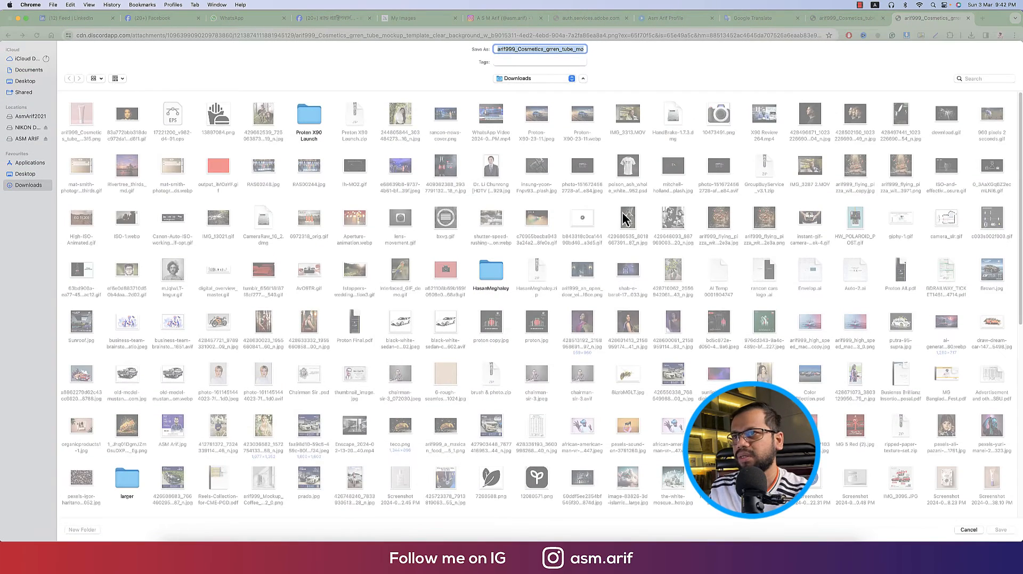
{"action": "left_click", "coordinate": [1001, 530]}
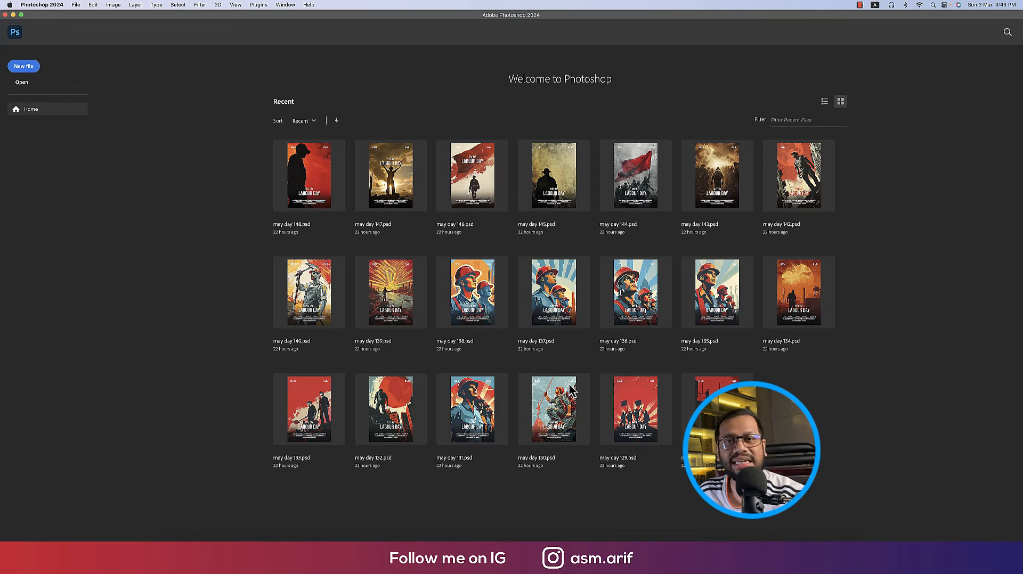
Bring Illustrator forward and create an Untitled-1 document at 2000 × 2000 px, RGB
{"action": "mouse_move", "coordinate": [497, 540]}
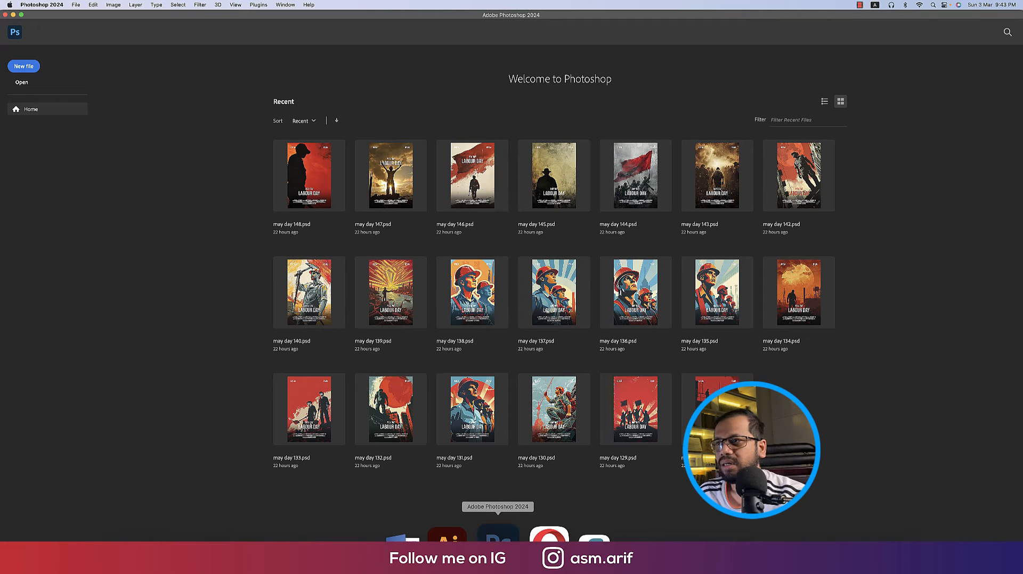
{"action": "left_click", "coordinate": [446, 538]}
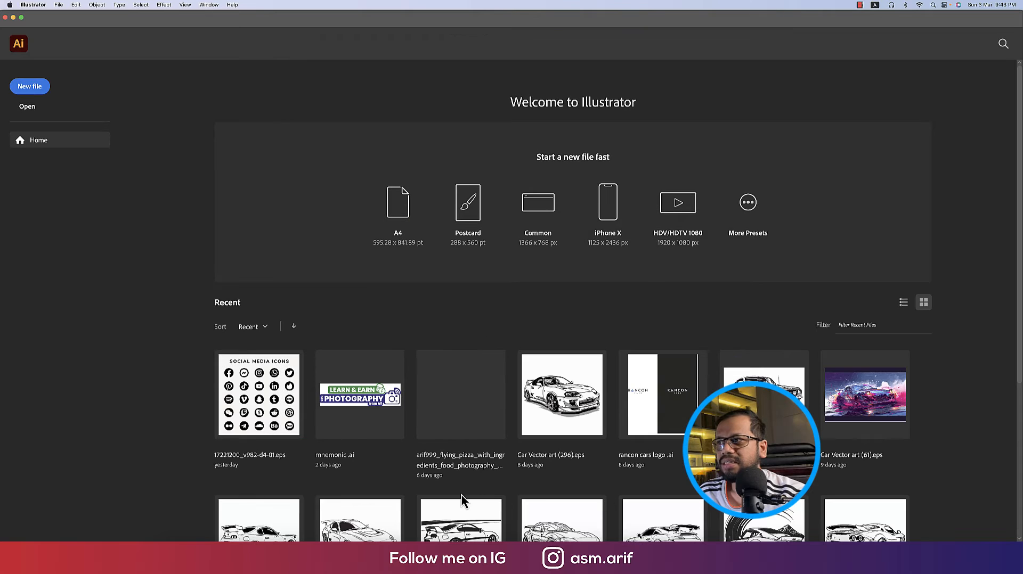
{"action": "left_click", "coordinate": [38, 91]}
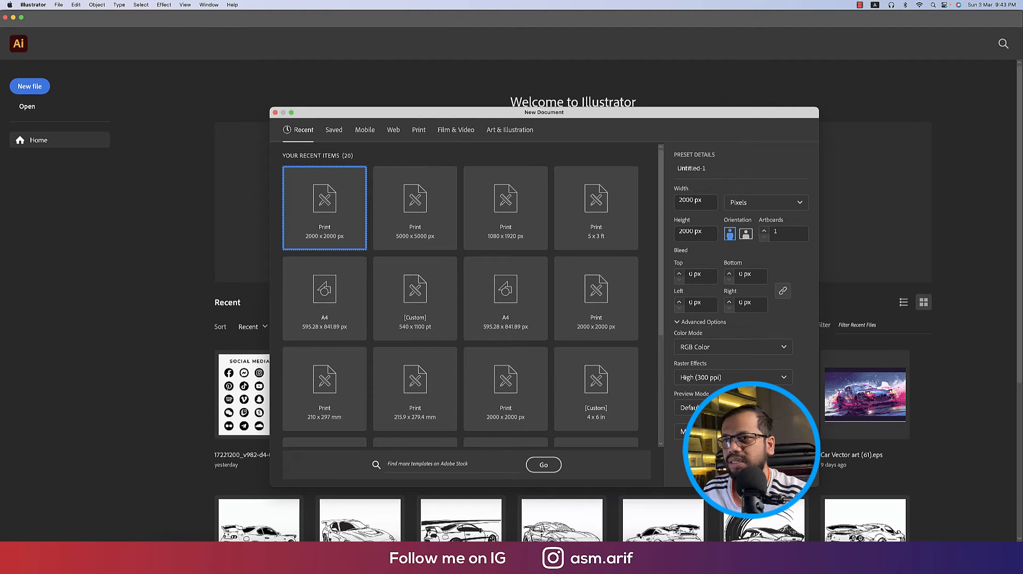
{"action": "key", "text": "Escape"}
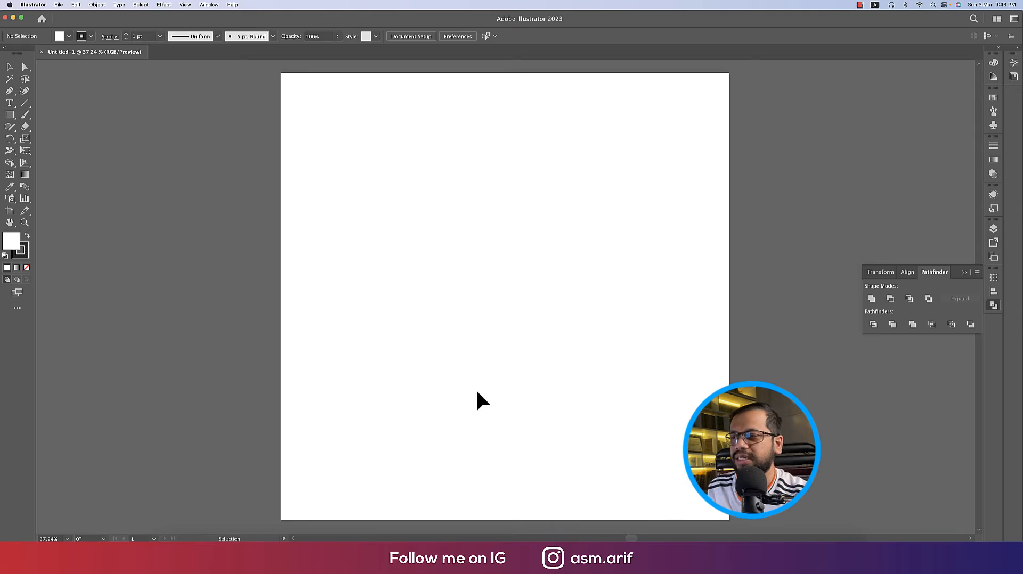
Reach flaticon.com through a Google search and search it for 'nature' icons
{"action": "left_click", "coordinate": [275, 550]}
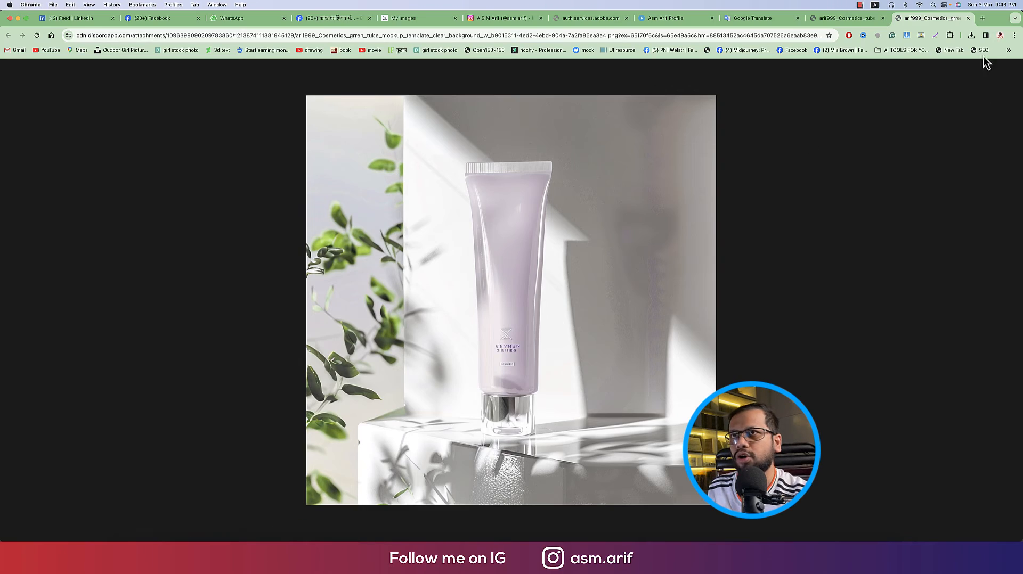
{"action": "left_click", "coordinate": [982, 19]}
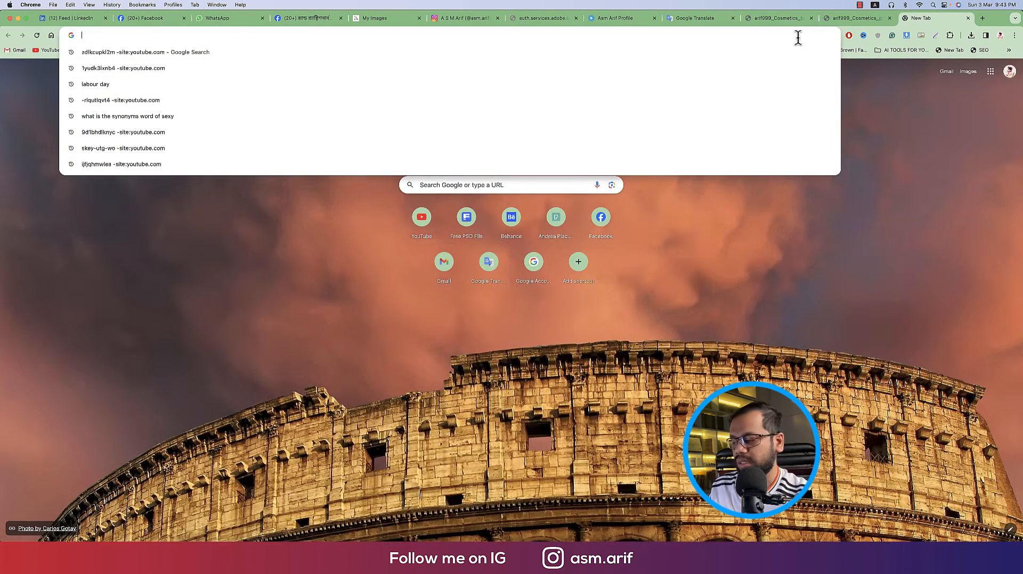
{"action": "type", "text": "fa"}
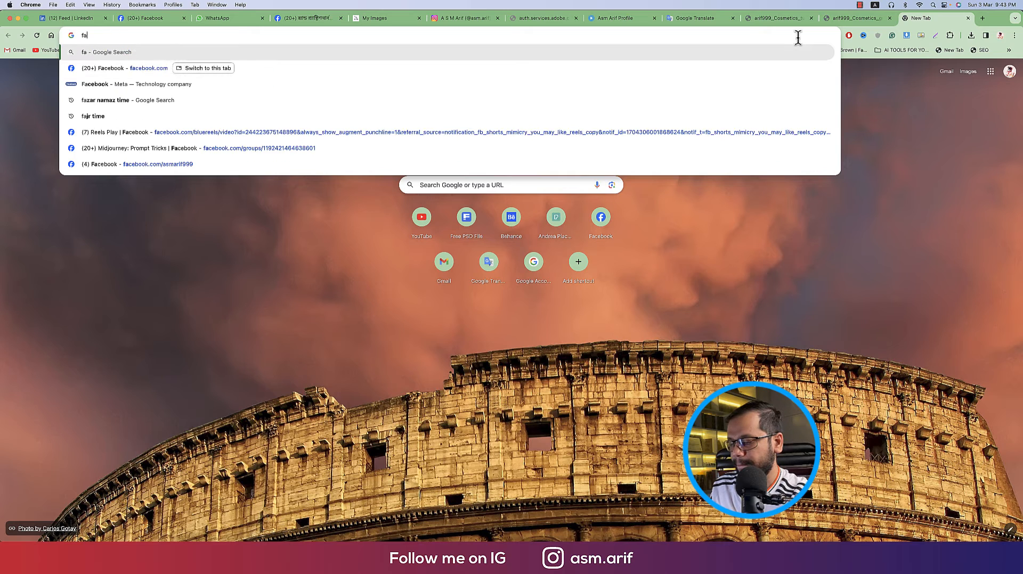
{"action": "type", "text": "laticon"}
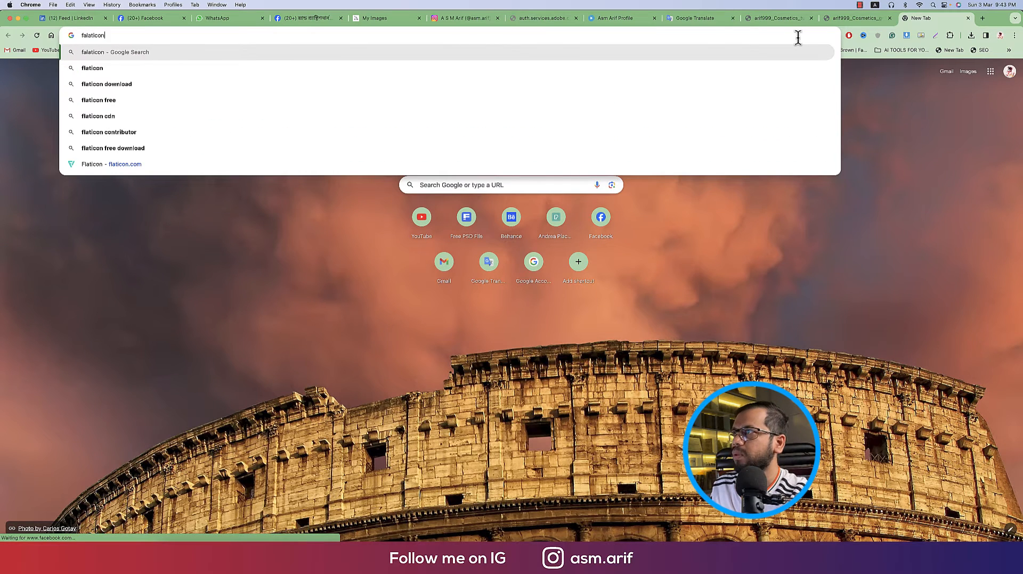
{"action": "key", "text": "Return"}
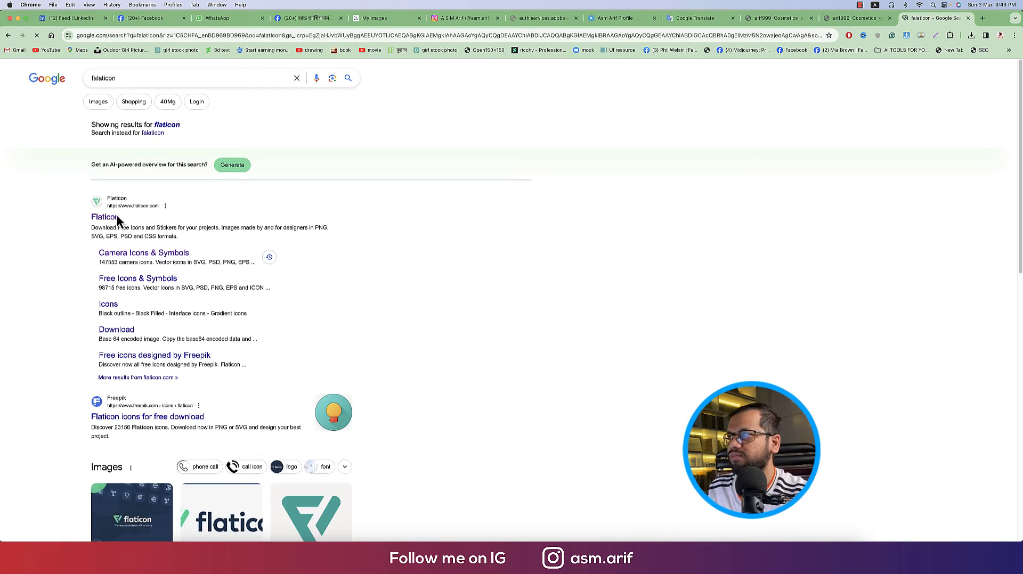
{"action": "left_click", "coordinate": [108, 219]}
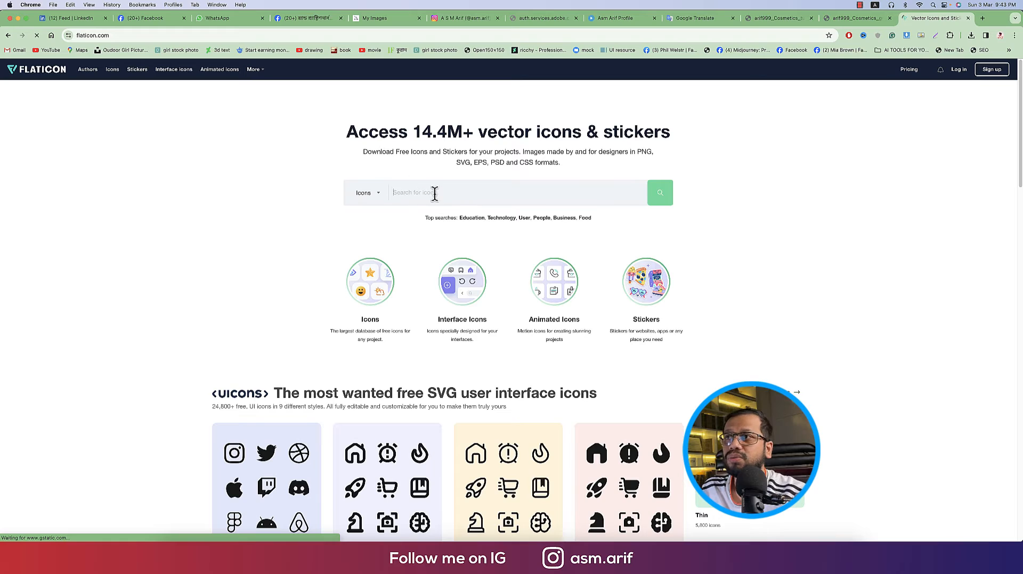
{"action": "type", "text": "nature"}
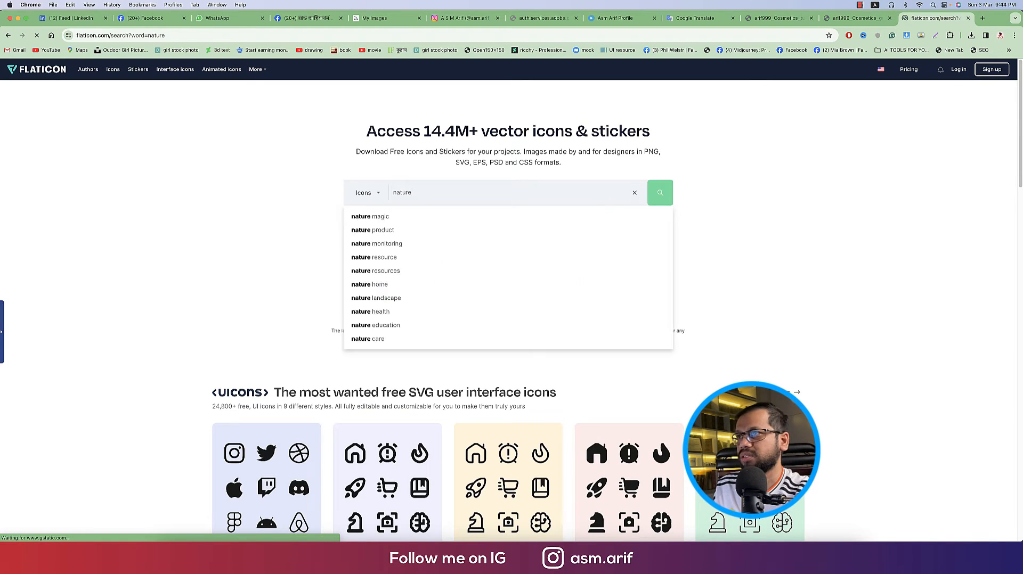
{"action": "key", "text": "Return"}
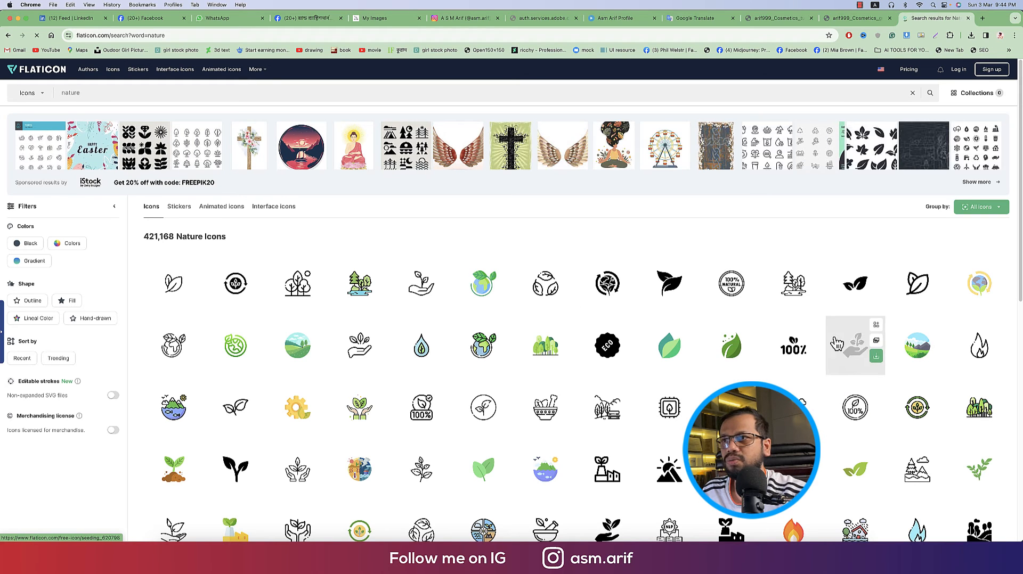
Download the two-leaf Leaves icon as a free PNG, saving leaves.png into Downloads
{"action": "left_click", "coordinate": [855, 285]}
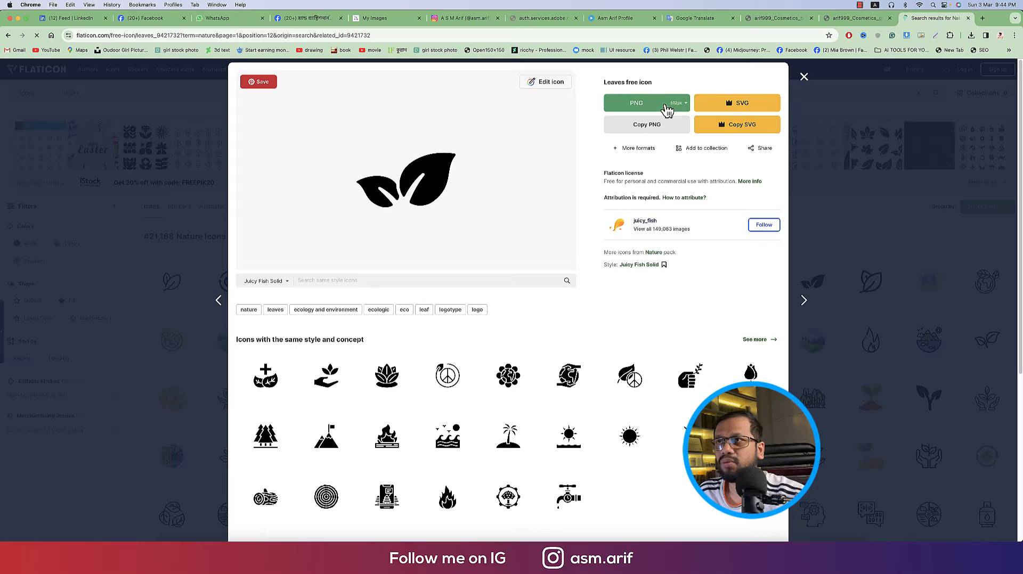
{"action": "left_click", "coordinate": [683, 101]}
{"action": "left_click", "coordinate": [679, 120]}
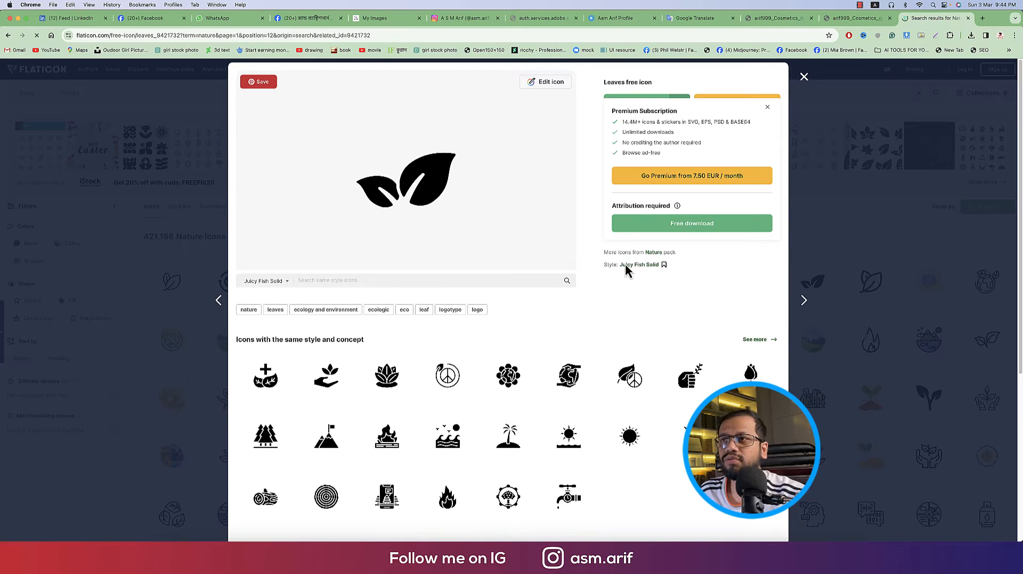
{"action": "left_click", "coordinate": [687, 228]}
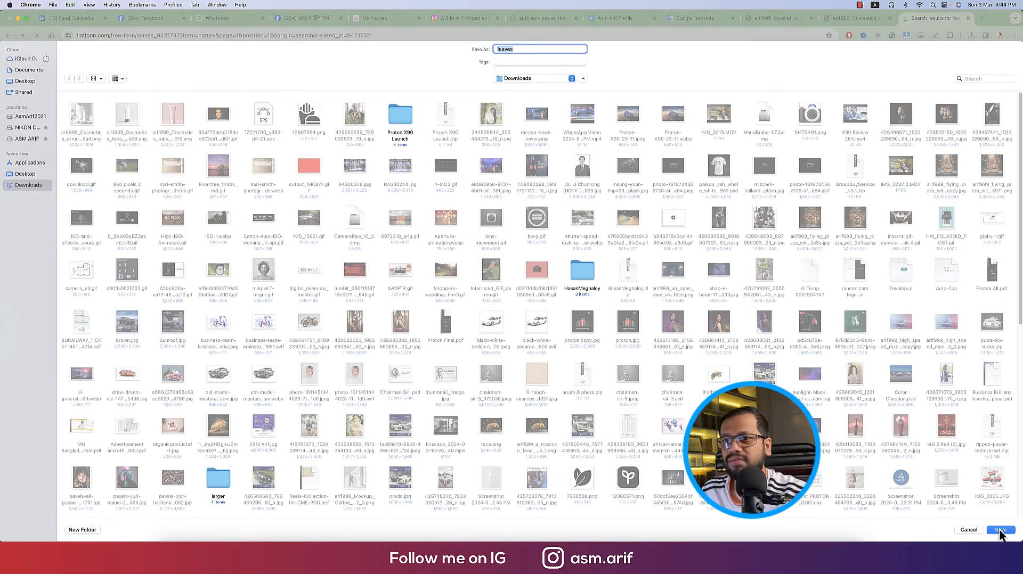
{"action": "left_click", "coordinate": [1002, 530]}
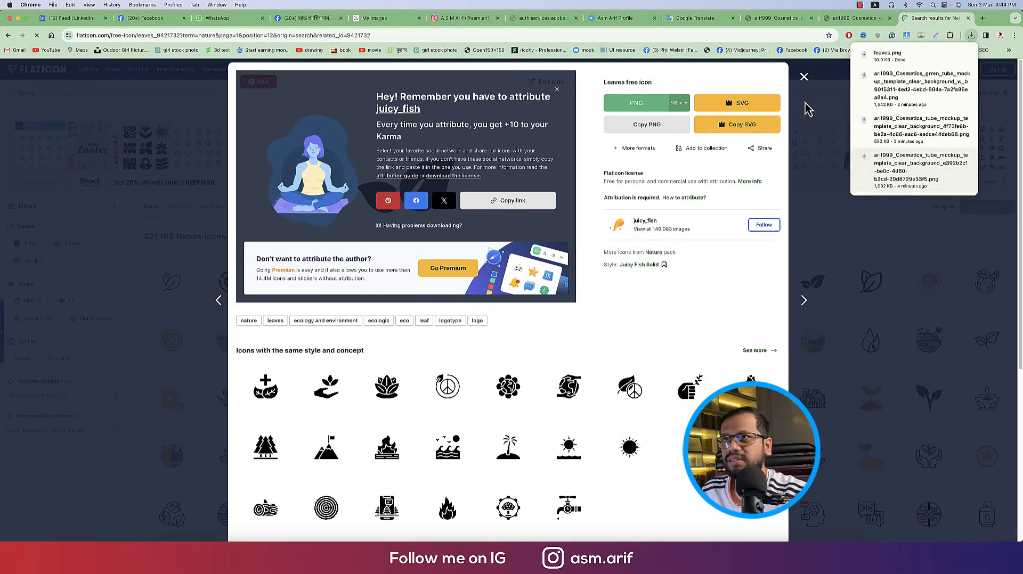
{"action": "left_click", "coordinate": [804, 77]}
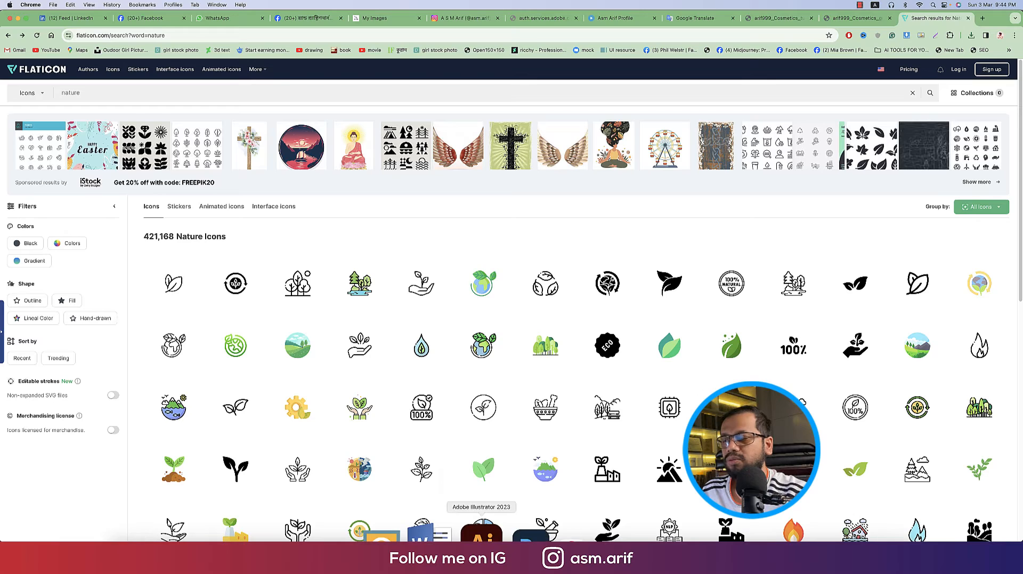
Place leaves.png into the Illustrator document, setting it left of the artboard
{"action": "left_click", "coordinate": [476, 534]}
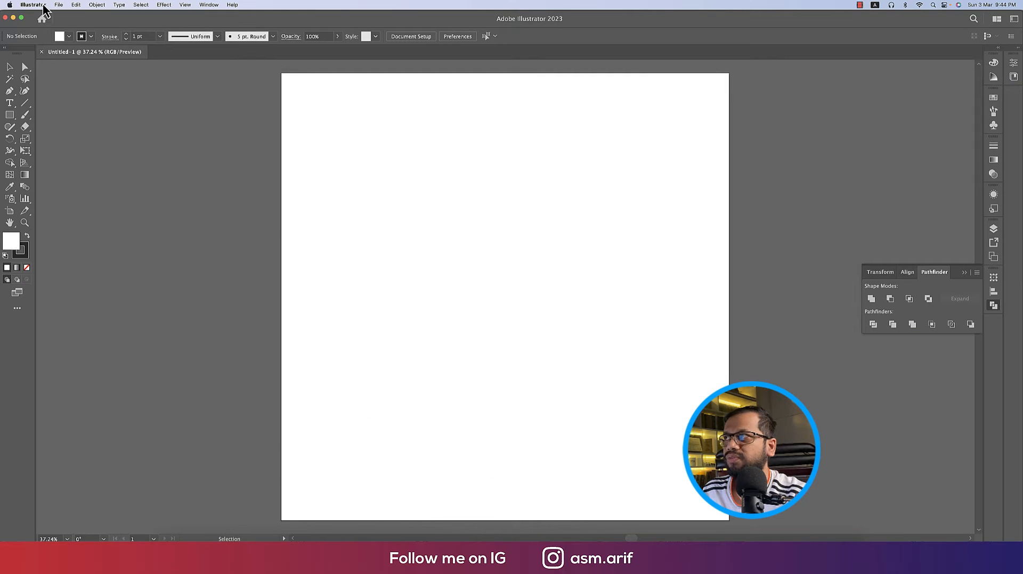
{"action": "left_click", "coordinate": [59, 5]}
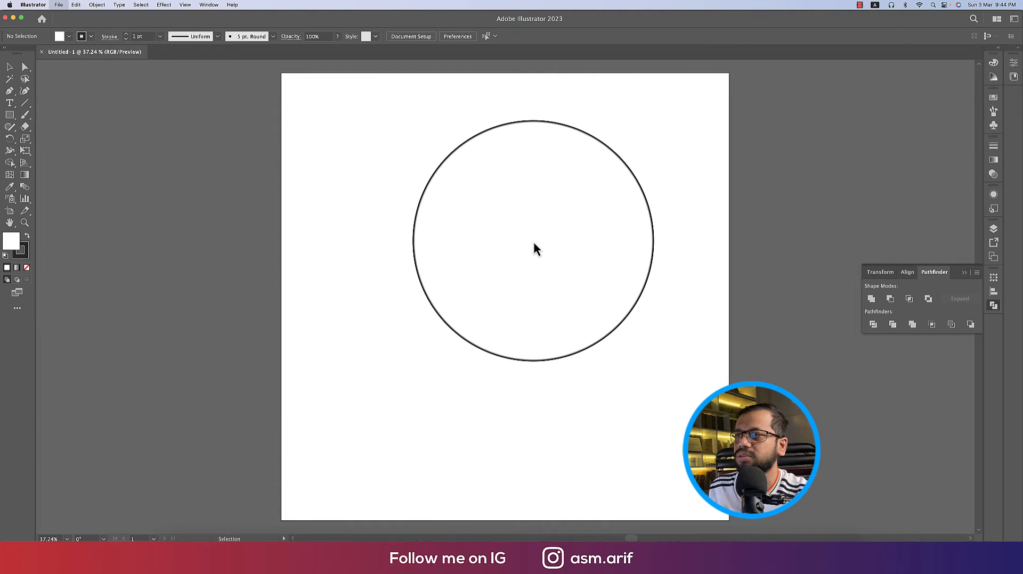
{"action": "key", "text": "super+shift+p"}
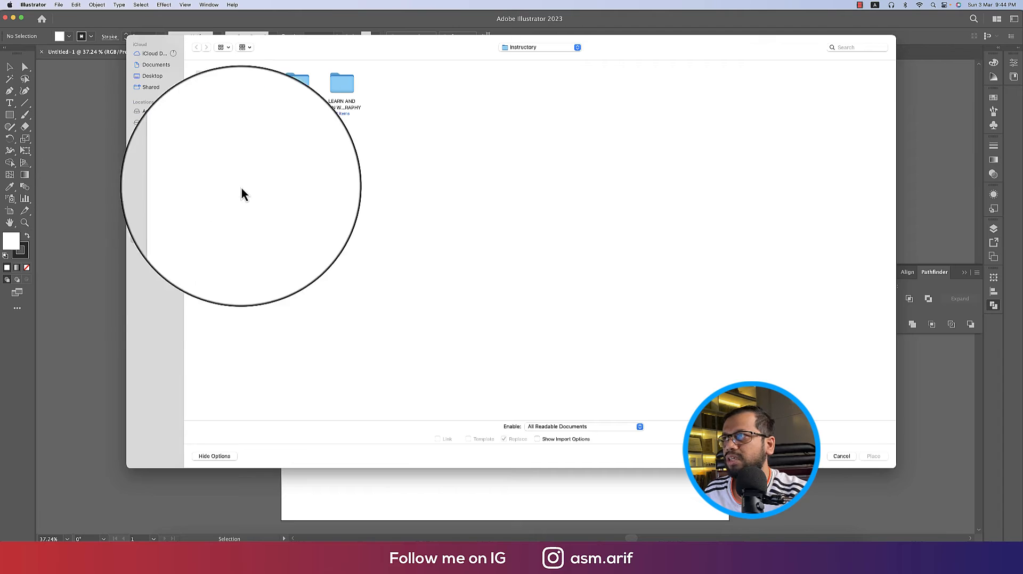
{"action": "double_click", "coordinate": [211, 96]}
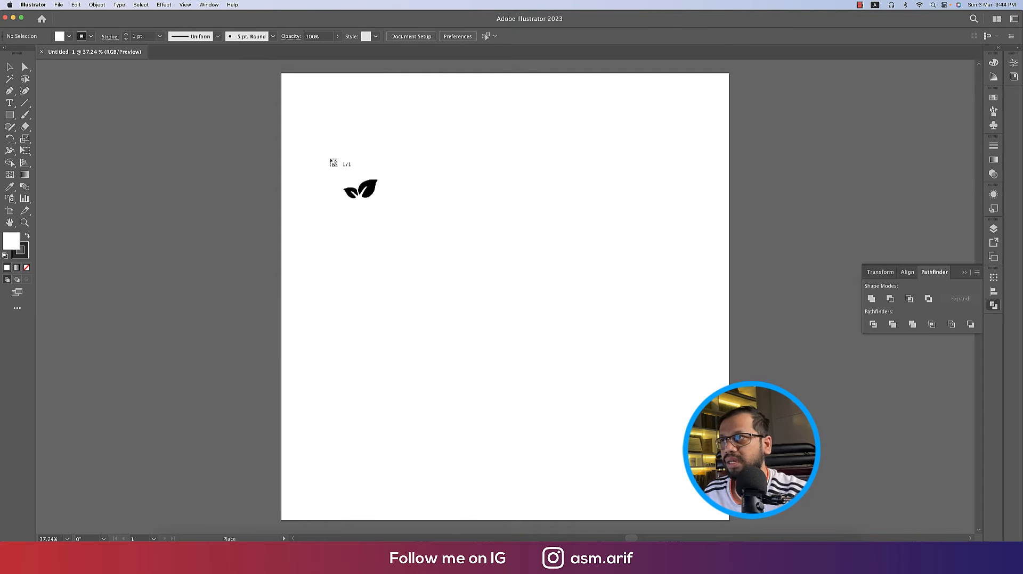
{"action": "left_click", "coordinate": [333, 162]}
{"action": "left_click_drag", "start_coordinate": [429, 222], "coordinate": [166, 247]}
Trace the leaves as Black and White Logo, expand, delete the white background, and move onto the artboard
{"action": "left_click", "coordinate": [296, 37]}
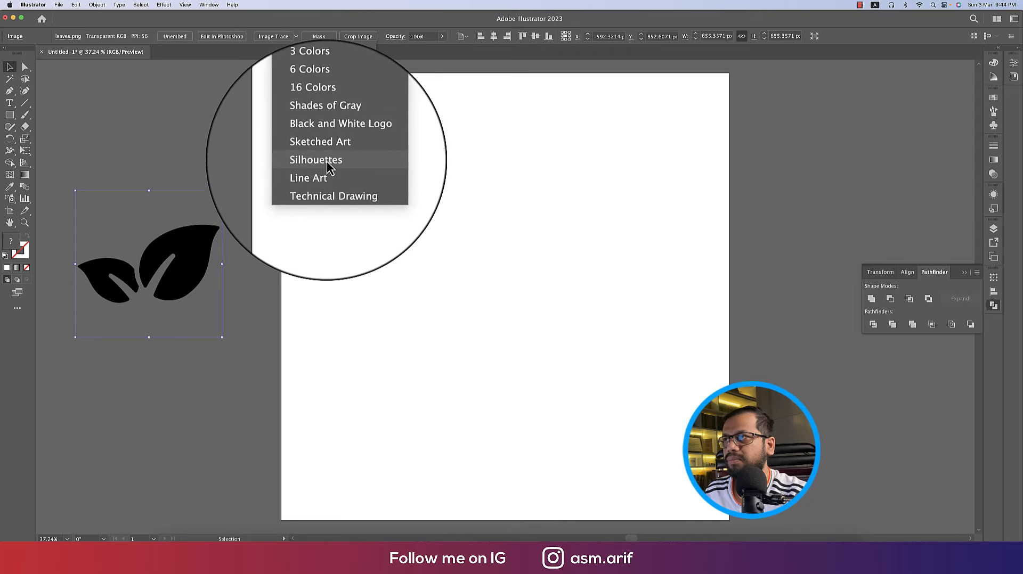
{"action": "left_click", "coordinate": [337, 141]}
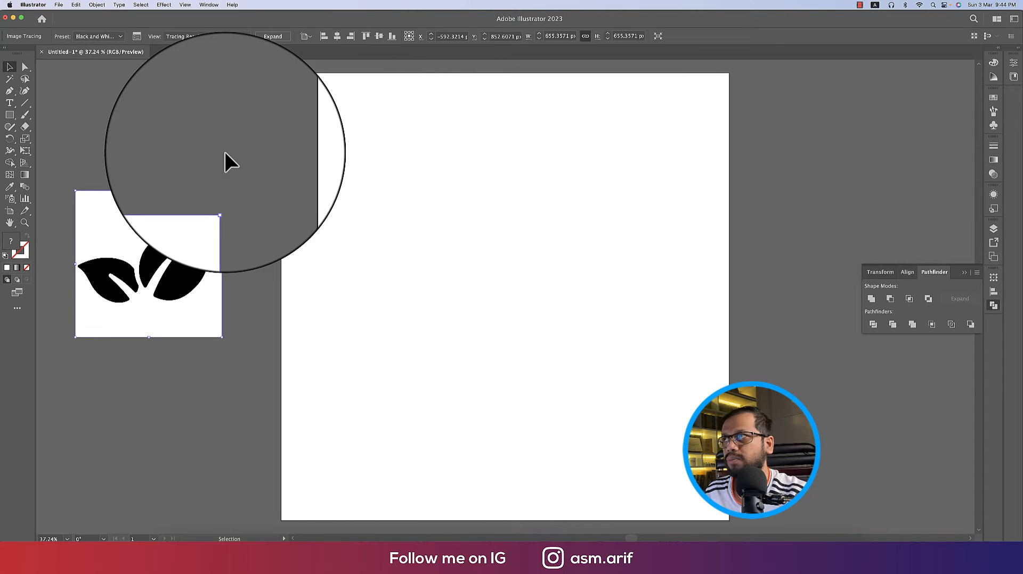
{"action": "left_click", "coordinate": [270, 41]}
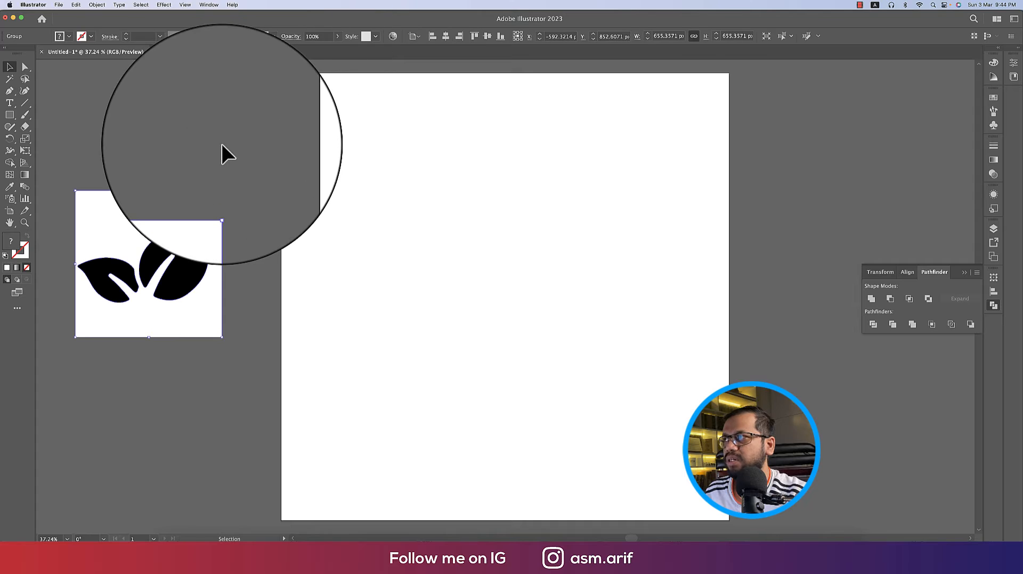
{"action": "left_click", "coordinate": [9, 78]}
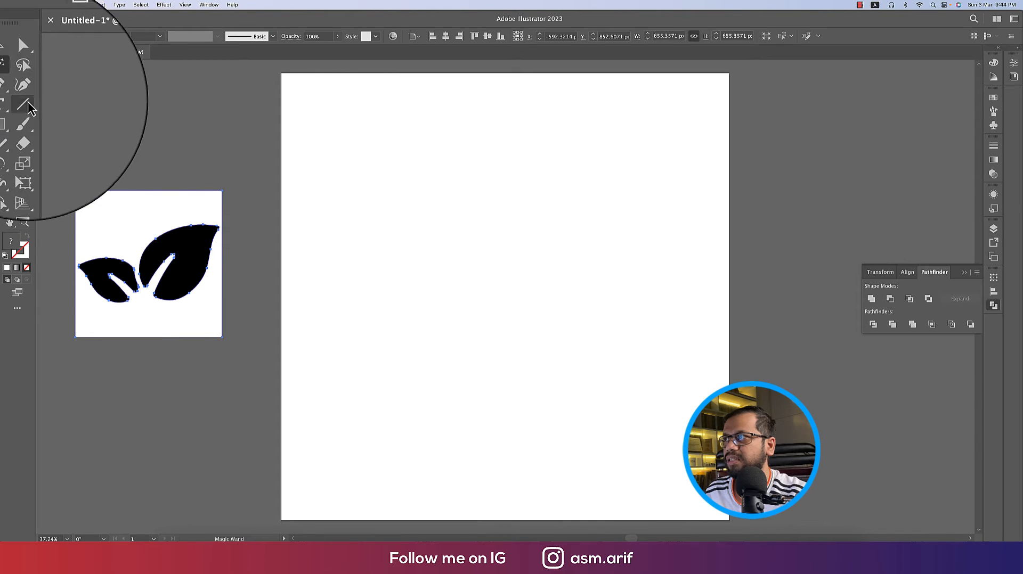
{"action": "left_click", "coordinate": [156, 211]}
{"action": "key", "text": "Delete"}
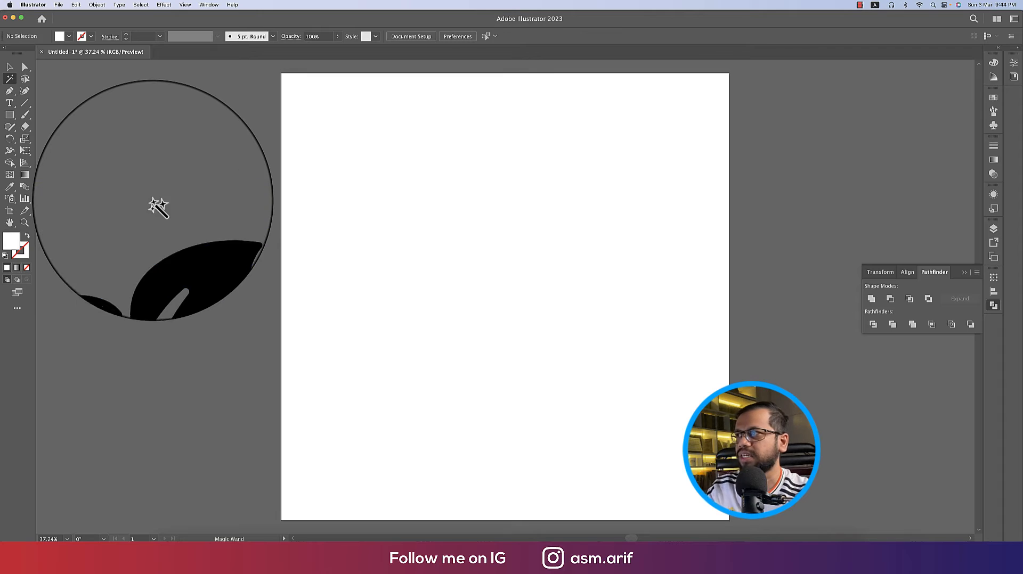
{"action": "left_click", "coordinate": [10, 68]}
{"action": "left_click", "coordinate": [180, 240]}
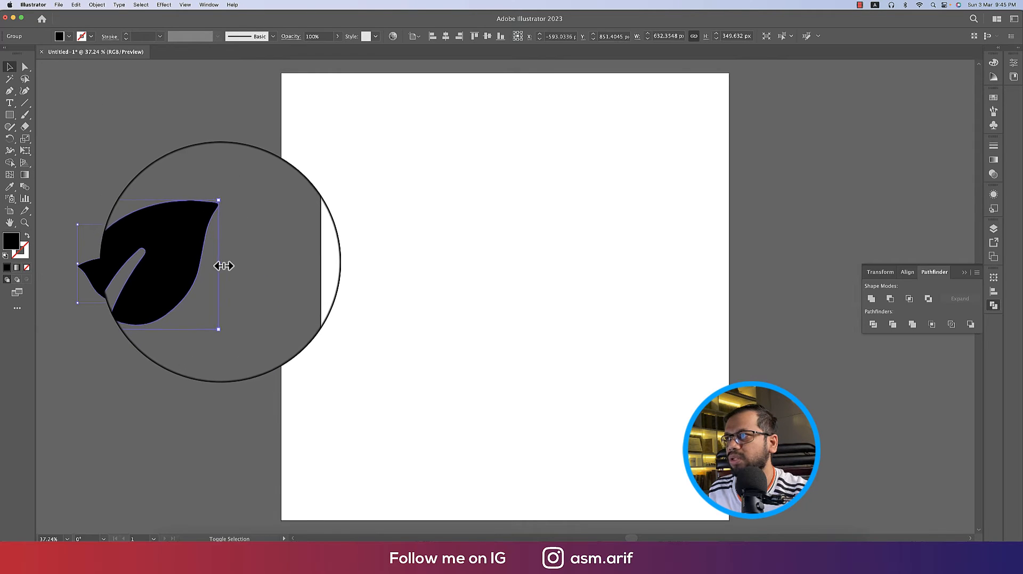
{"action": "left_click_drag", "start_coordinate": [154, 262], "coordinate": [457, 253]}
Add a placeholder text object in Bebas Neue, enlarged and positioned above the leaf icon
{"action": "key", "text": "t"}
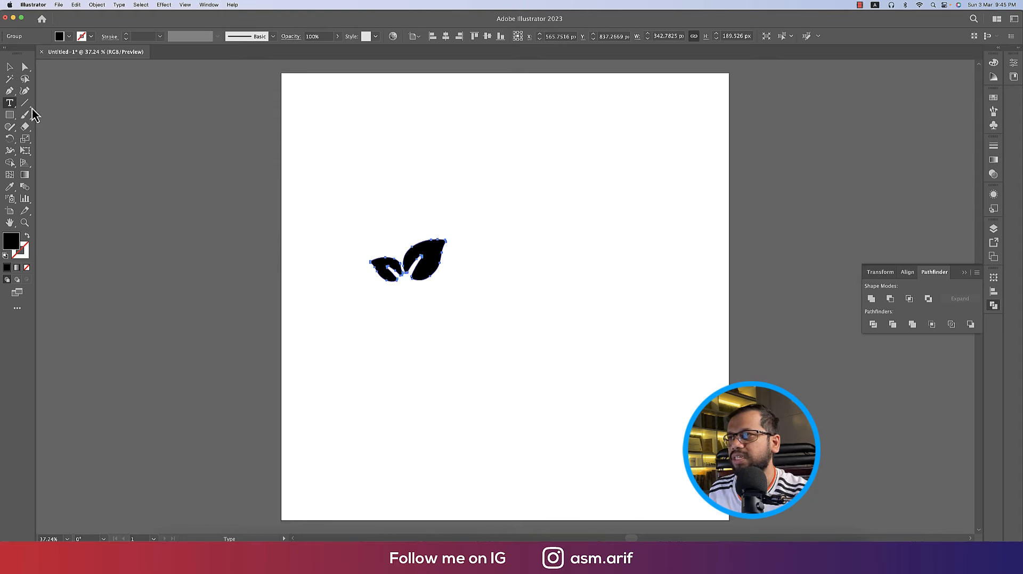
{"action": "left_click", "coordinate": [448, 163]}
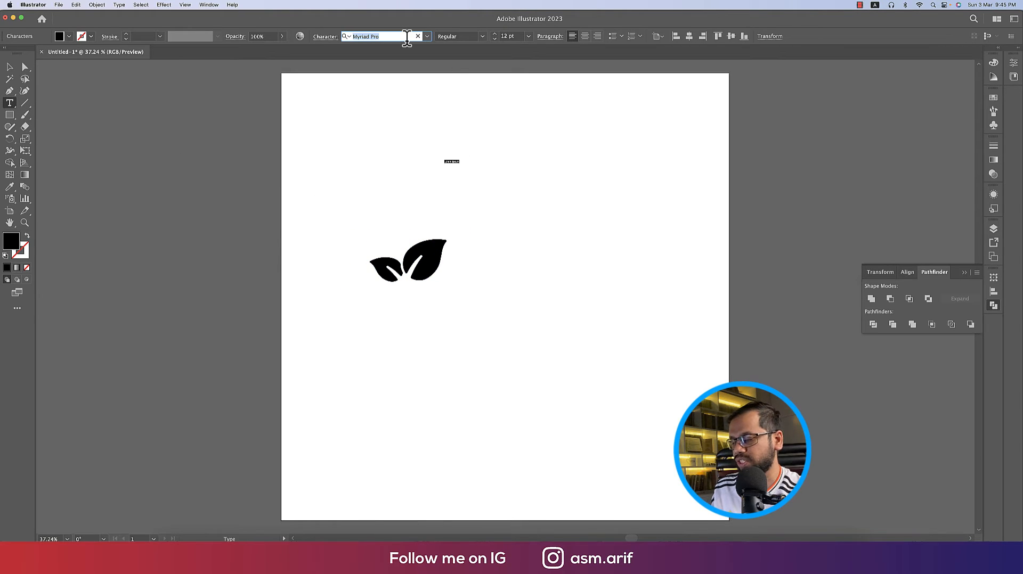
{"action": "type", "text": "beb"}
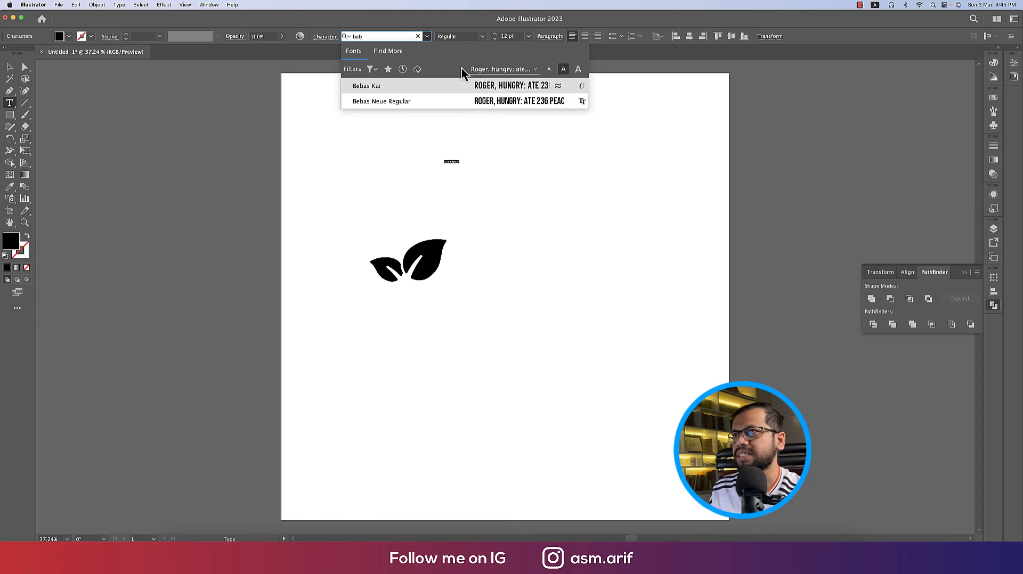
{"action": "left_click", "coordinate": [541, 100]}
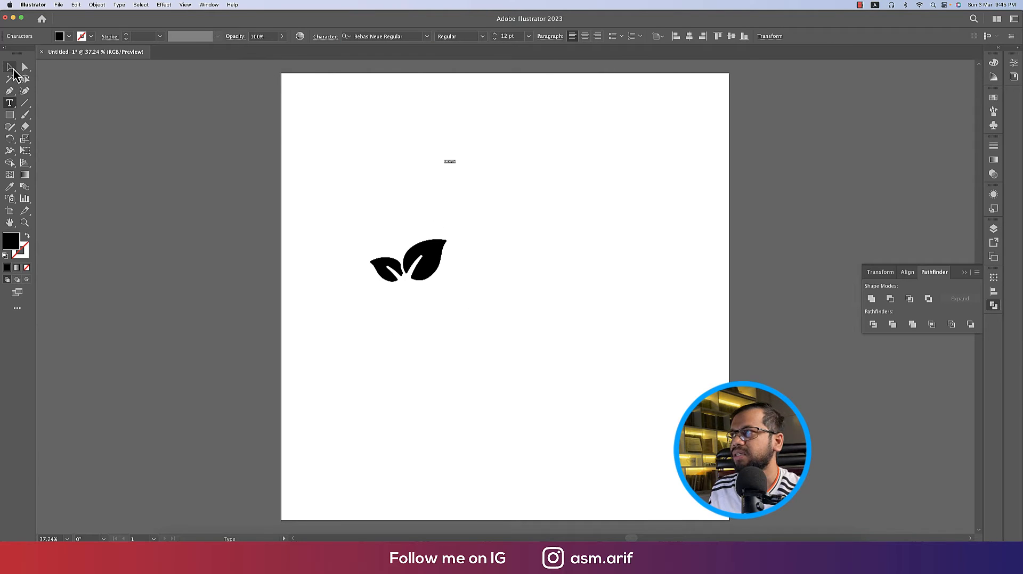
{"action": "left_click", "coordinate": [11, 68]}
{"action": "left_click_drag", "start_coordinate": [452, 161], "coordinate": [704, 313]}
{"action": "left_click_drag", "start_coordinate": [597, 209], "coordinate": [526, 184]}
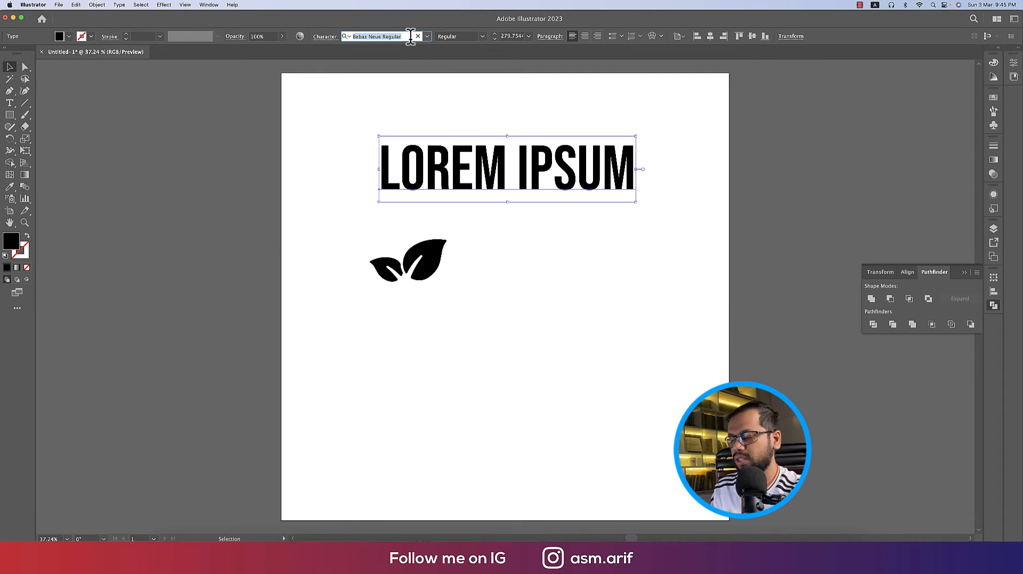
Switch the text to Poppins ExtraBold, replace it with BEAUTY MOCKUP, and shrink it beside the leaves
{"action": "type", "text": "pop"}
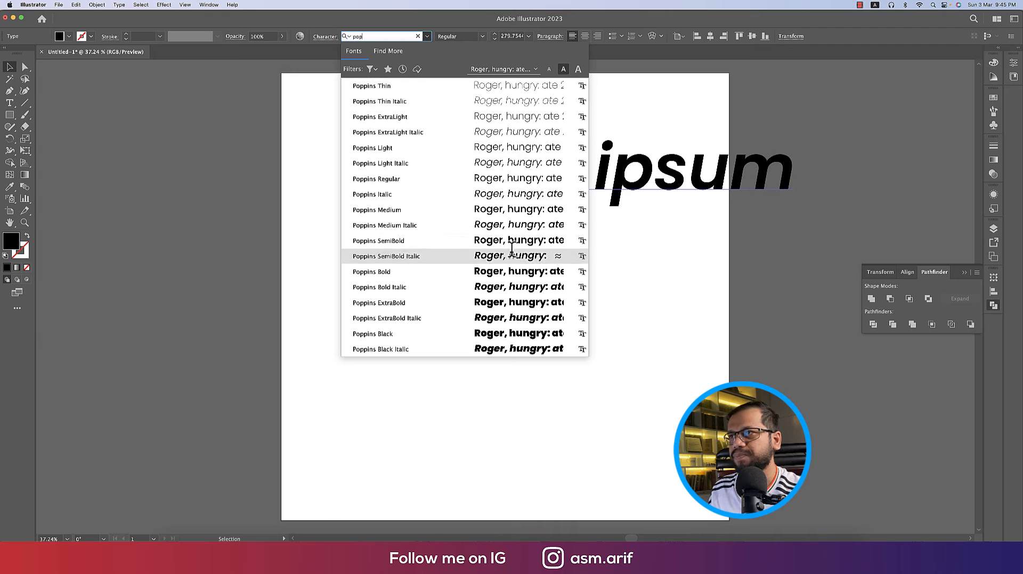
{"action": "left_click", "coordinate": [516, 304]}
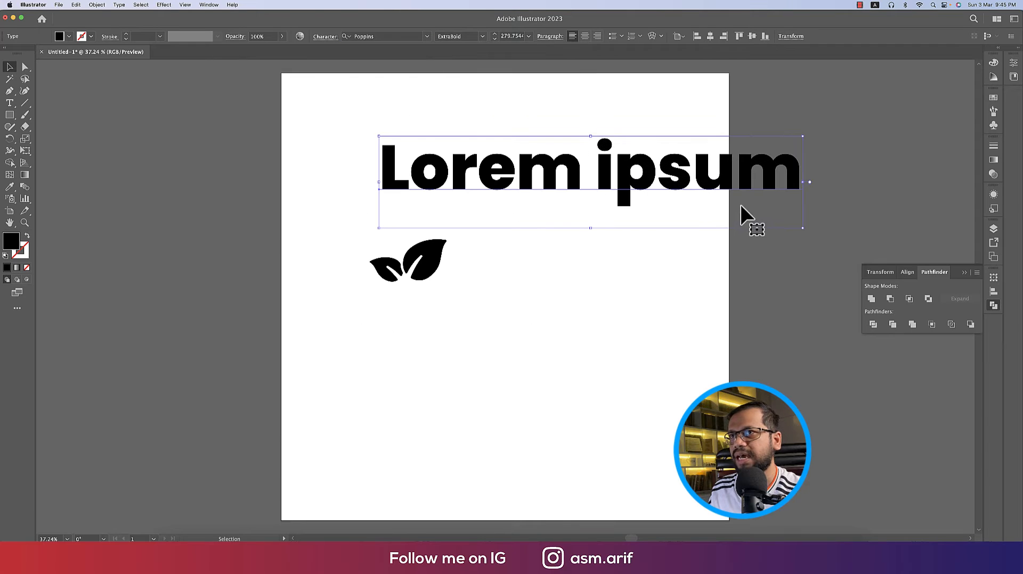
{"action": "triple_click", "coordinate": [640, 183]}
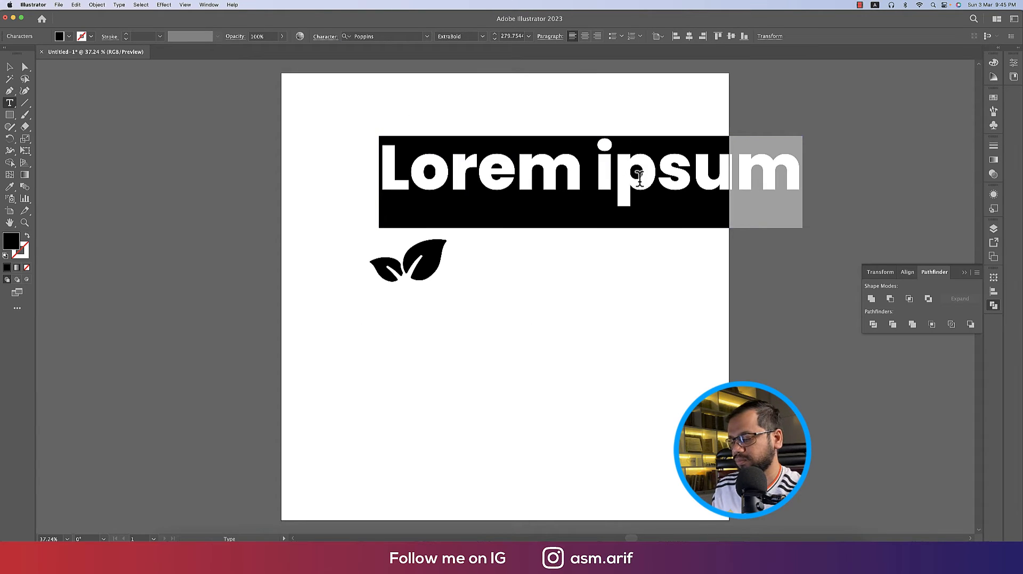
{"action": "type", "text": "BEAUTY "}
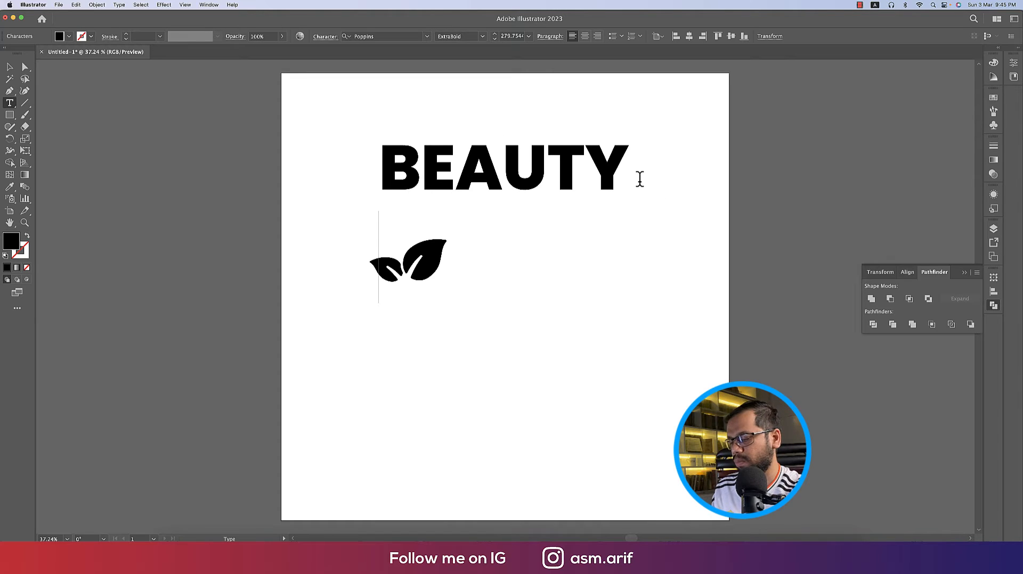
{"action": "type", "text": "MOCKU"}
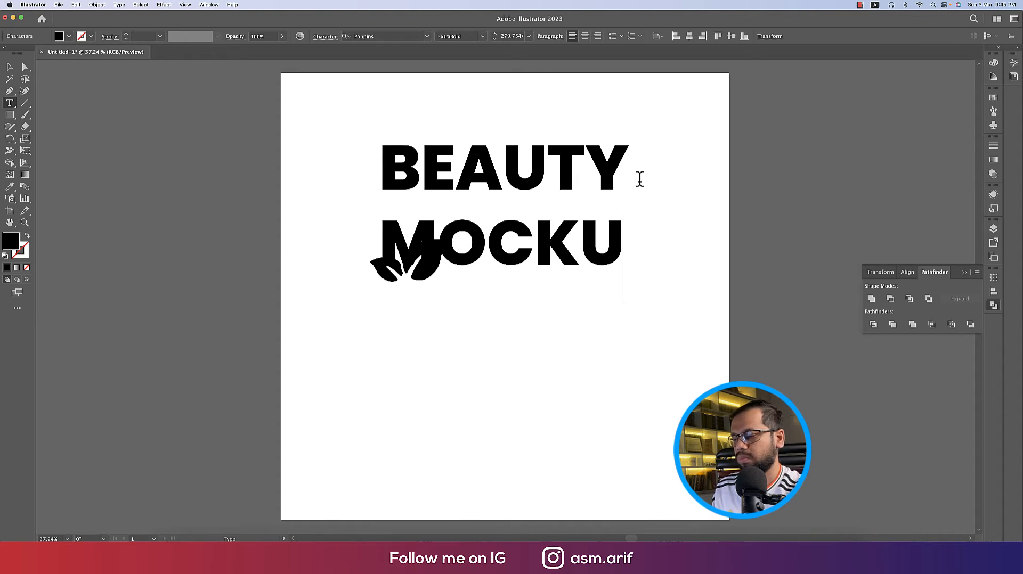
{"action": "type", "text": "P"}
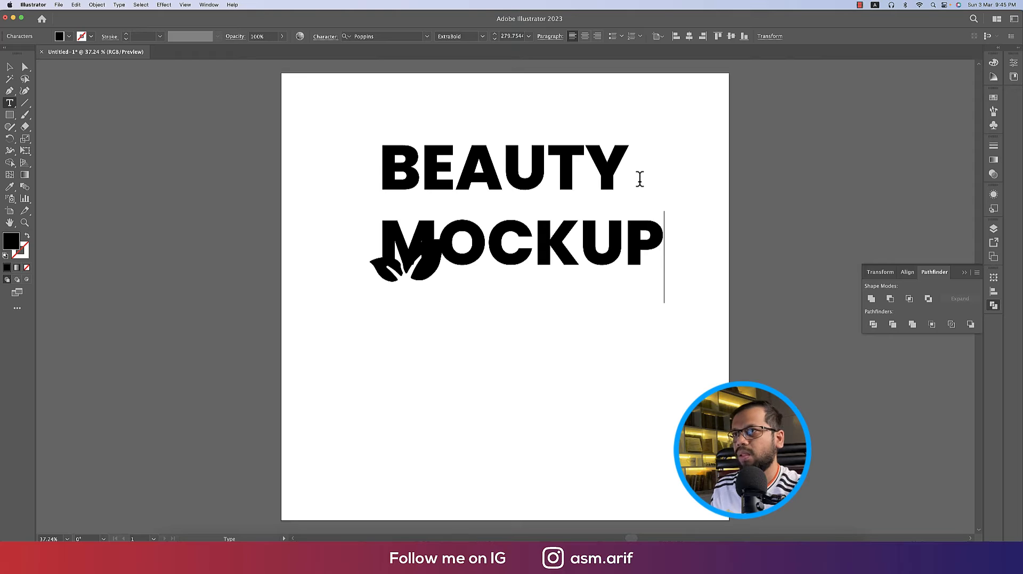
{"action": "left_click", "coordinate": [11, 67]}
{"action": "left_click_drag", "start_coordinate": [667, 223], "coordinate": [568, 279]}
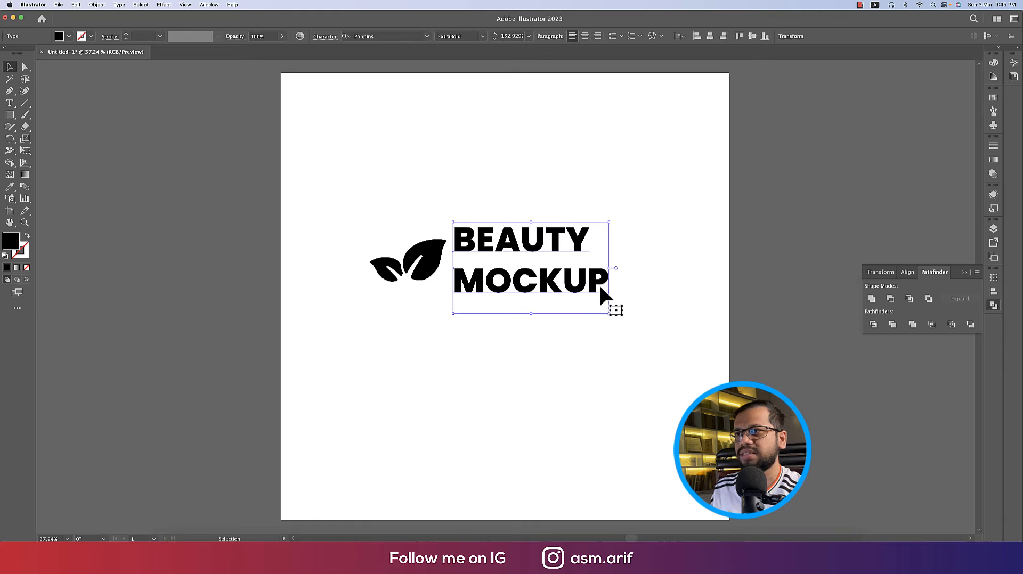
Change the word BEAUTY to the Thin font weight
{"action": "key", "text": "t"}
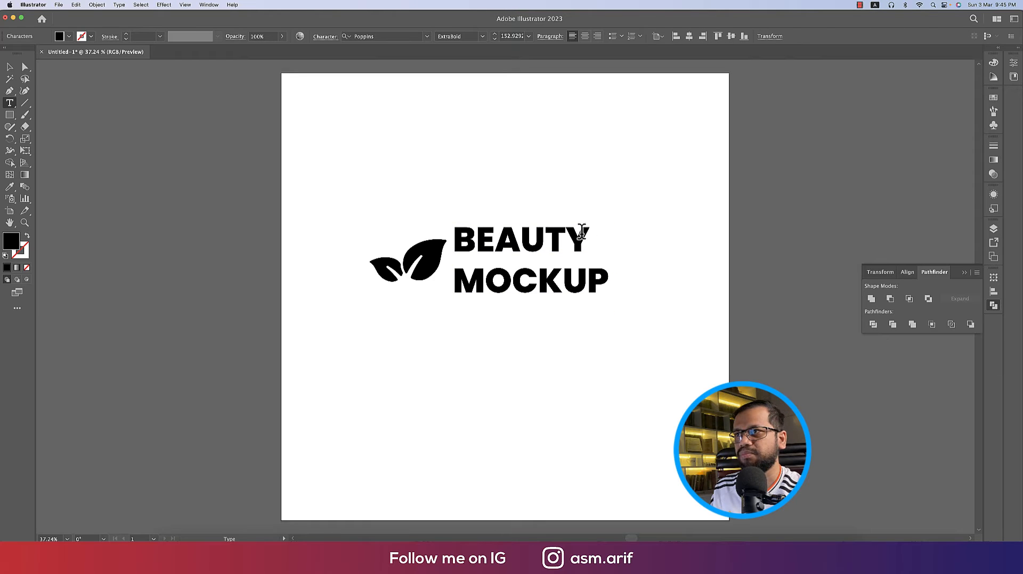
{"action": "left_click_drag", "start_coordinate": [582, 232], "coordinate": [439, 228]}
{"action": "left_click", "coordinate": [482, 36]}
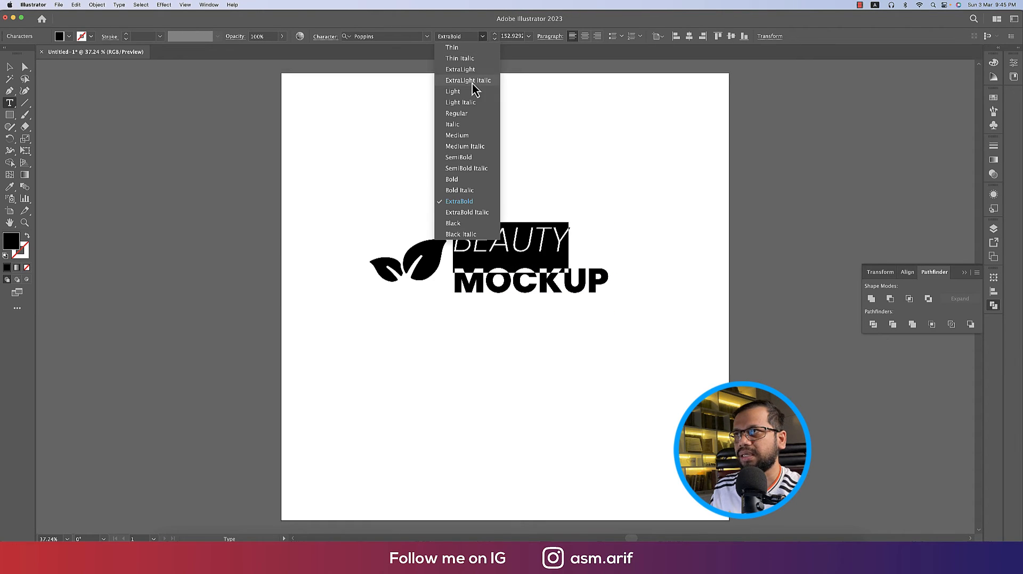
{"action": "left_click", "coordinate": [470, 96]}
{"action": "left_click", "coordinate": [484, 36]}
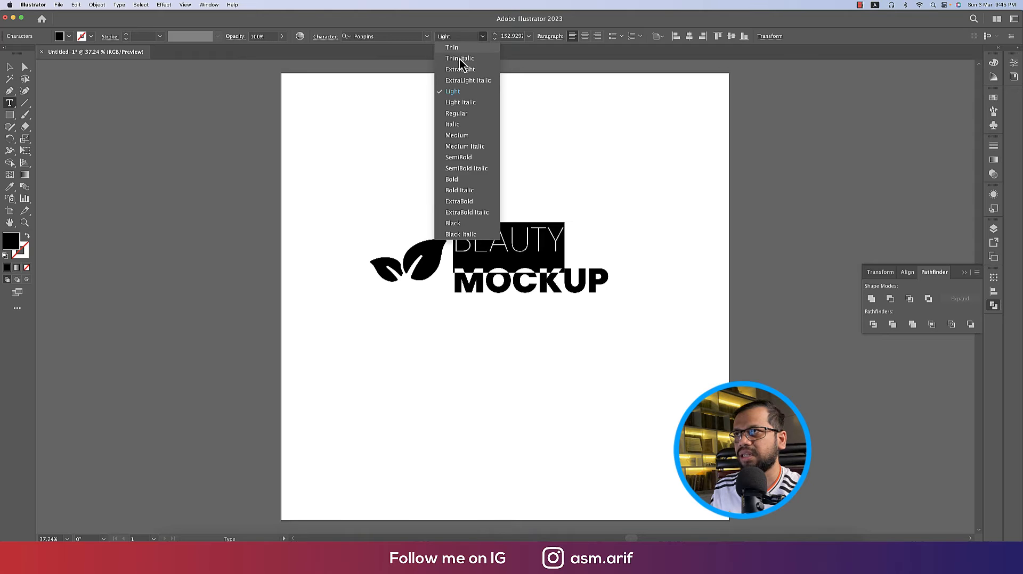
{"action": "left_click", "coordinate": [453, 48]}
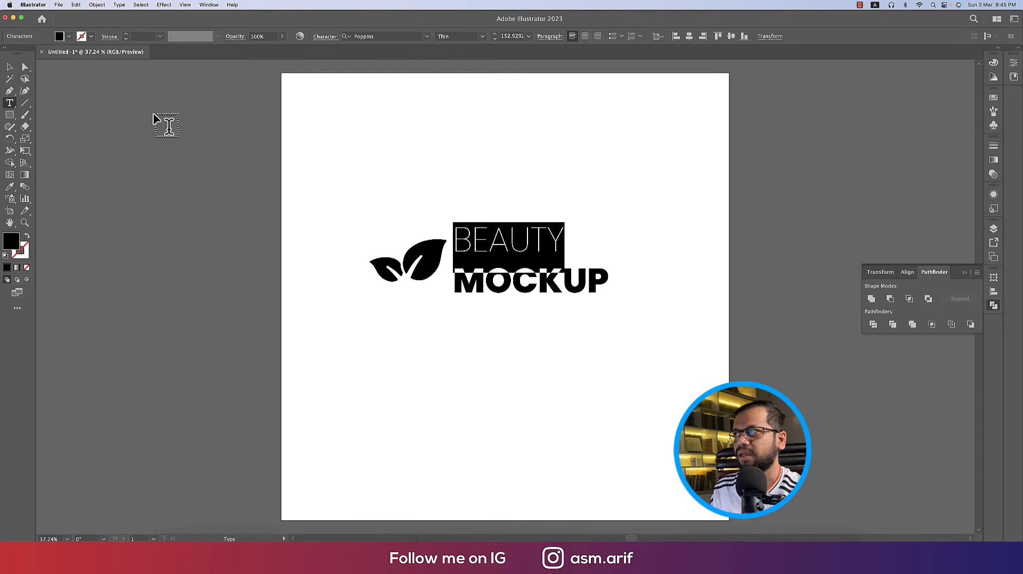
{"action": "left_click", "coordinate": [10, 68]}
{"action": "left_click", "coordinate": [583, 310]}
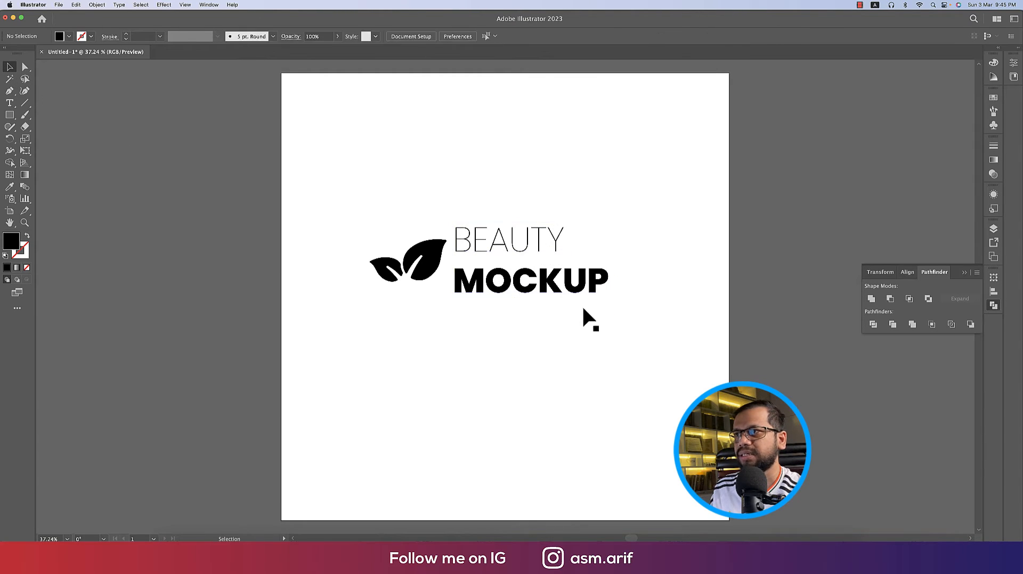
Rotate the leaf icon to 315° beside BEAUTY, then move the whole logo toward the artboard centre
{"action": "left_click", "coordinate": [434, 261]}
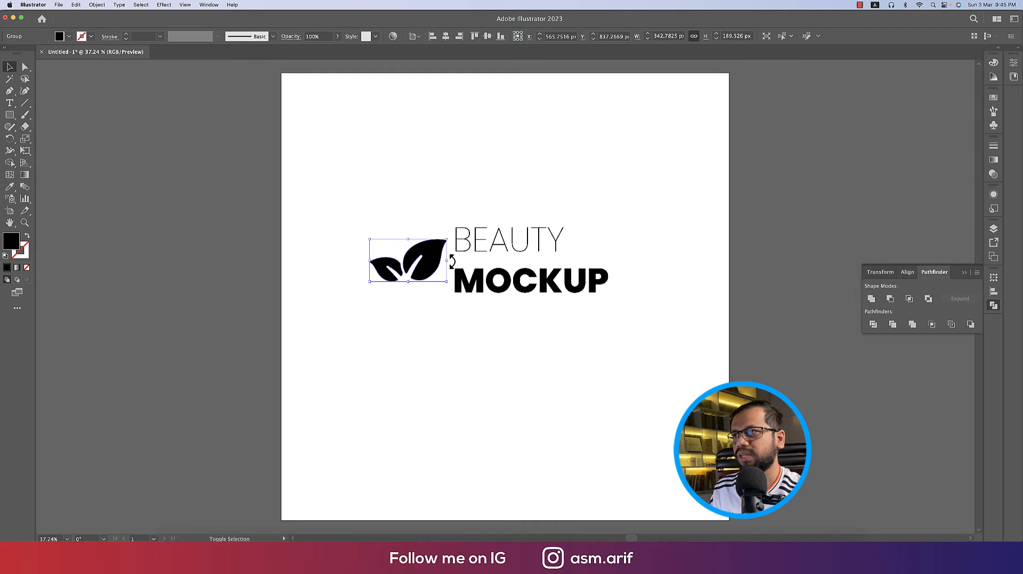
{"action": "left_click_drag", "start_coordinate": [452, 261], "coordinate": [428, 203]}
{"action": "left_click_drag", "start_coordinate": [414, 237], "coordinate": [425, 238]}
{"action": "left_click", "coordinate": [532, 249]}
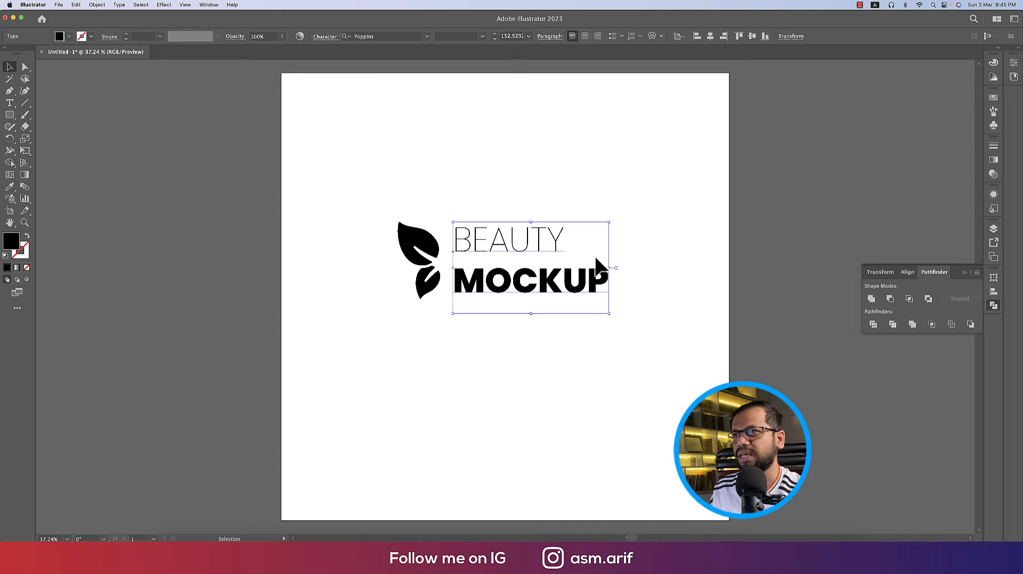
{"action": "left_click", "coordinate": [455, 217]}
{"action": "left_click_drag", "start_coordinate": [699, 367], "coordinate": [680, 359]}
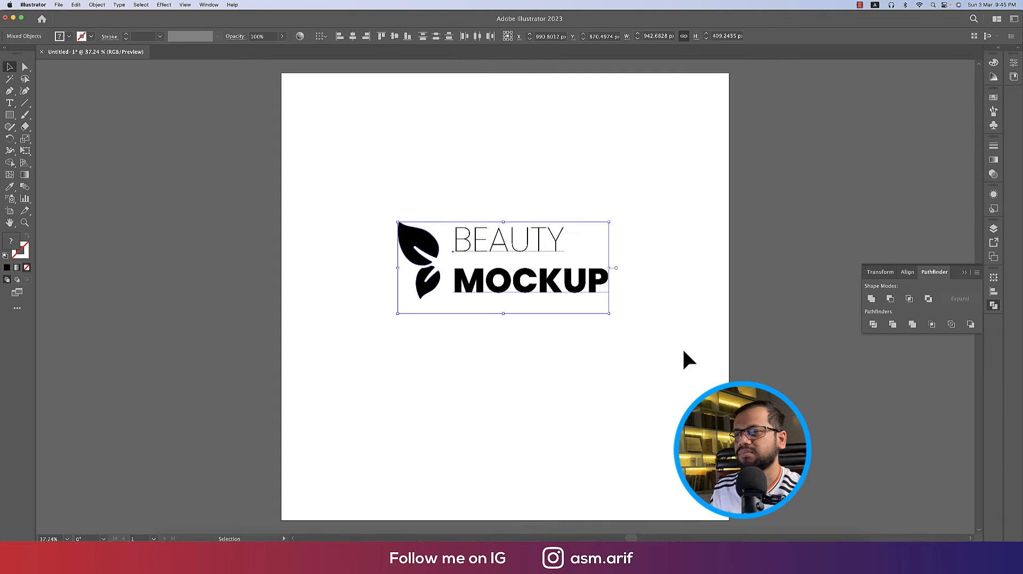
{"action": "left_click", "coordinate": [607, 326]}
{"action": "left_click", "coordinate": [424, 252]}
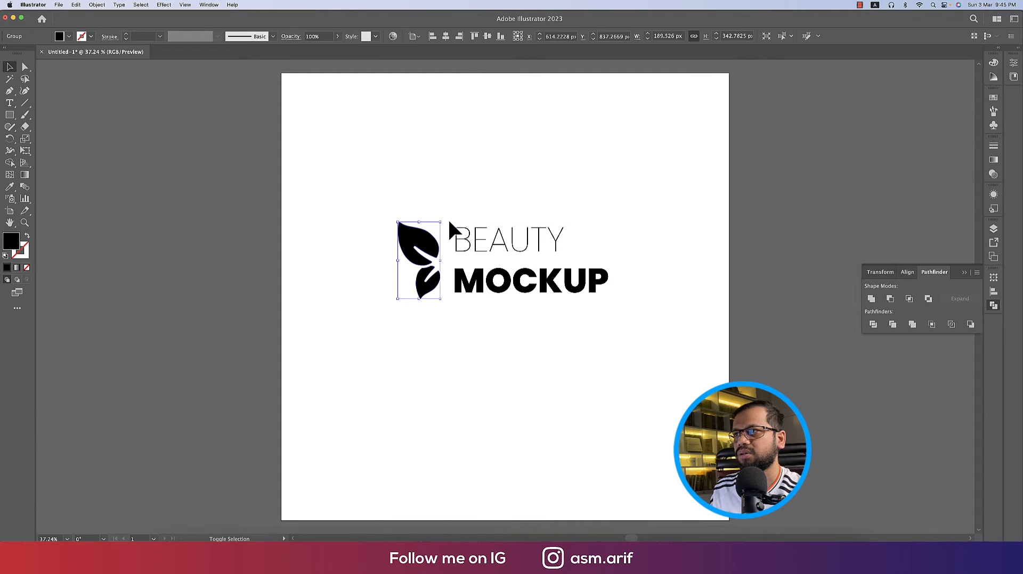
{"action": "left_click_drag", "start_coordinate": [445, 219], "coordinate": [603, 255]}
{"action": "left_click", "coordinate": [641, 292]}
{"action": "left_click_drag", "start_coordinate": [437, 180], "coordinate": [666, 357]}
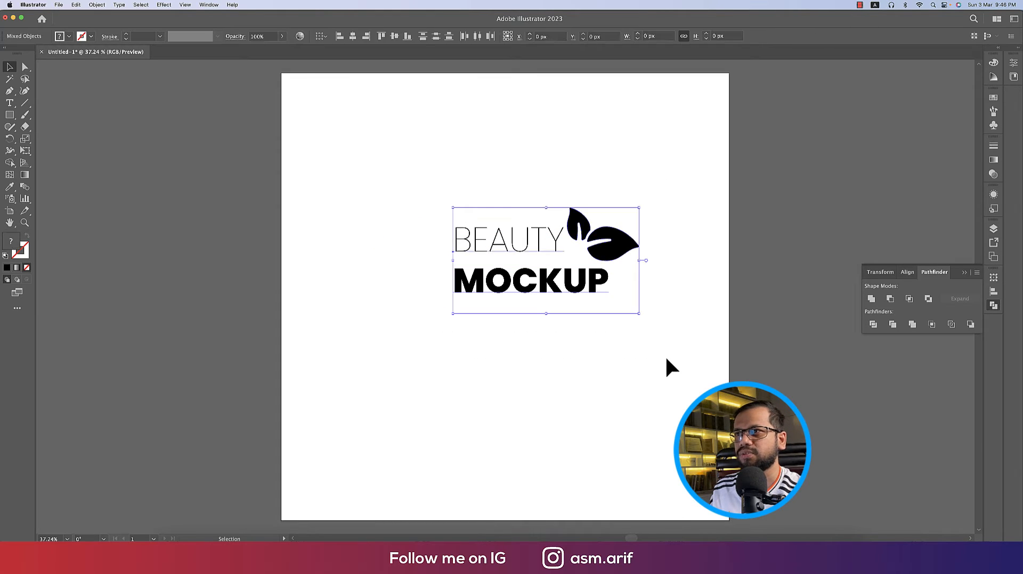
{"action": "left_click_drag", "start_coordinate": [596, 281], "coordinate": [543, 305]}
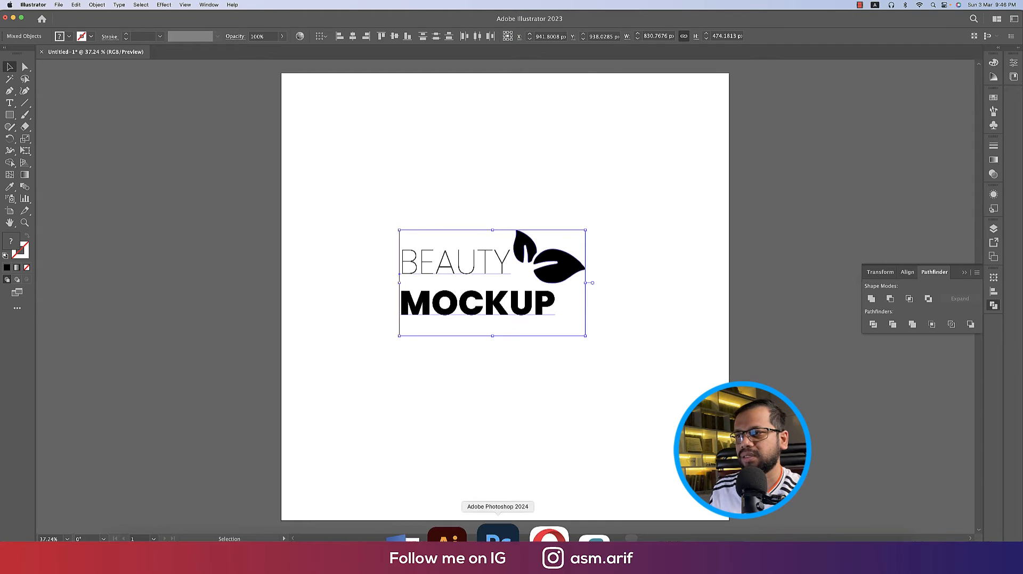
Open the white cosmetics tube PNG from Downloads as a 1024 × 1024 px Photoshop document
{"action": "left_click", "coordinate": [461, 534]}
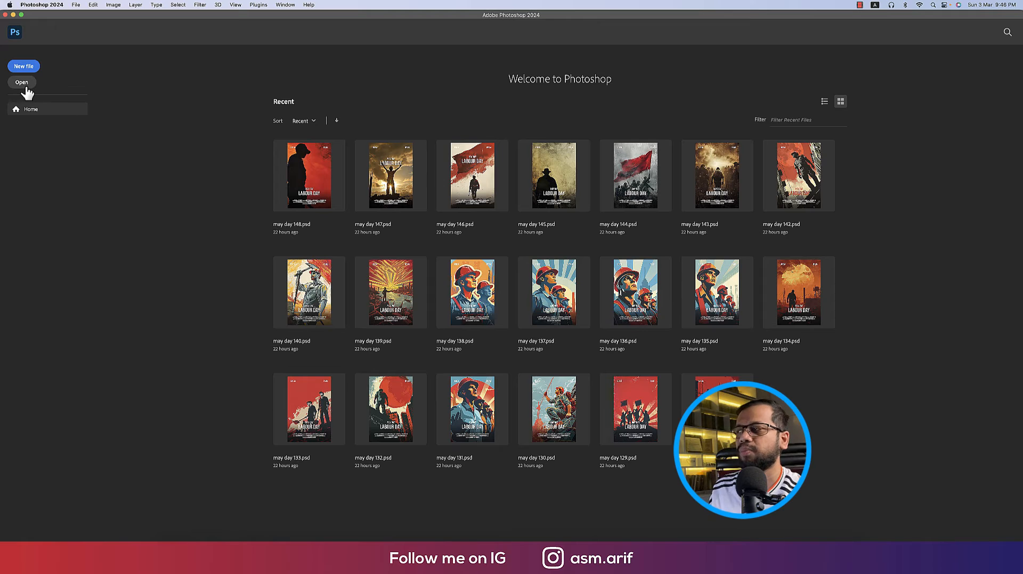
{"action": "key", "text": "super+o"}
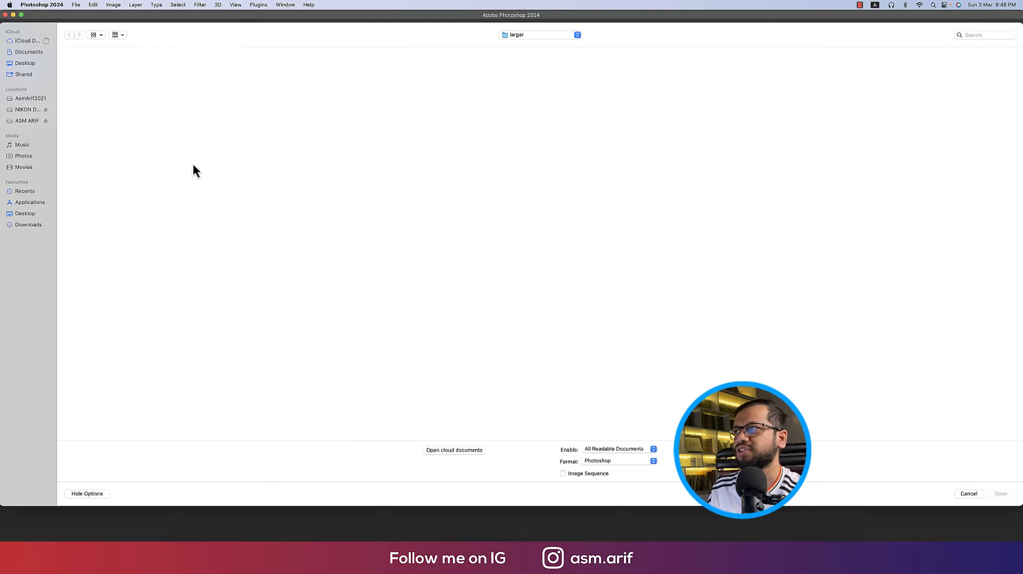
{"action": "left_click", "coordinate": [32, 226]}
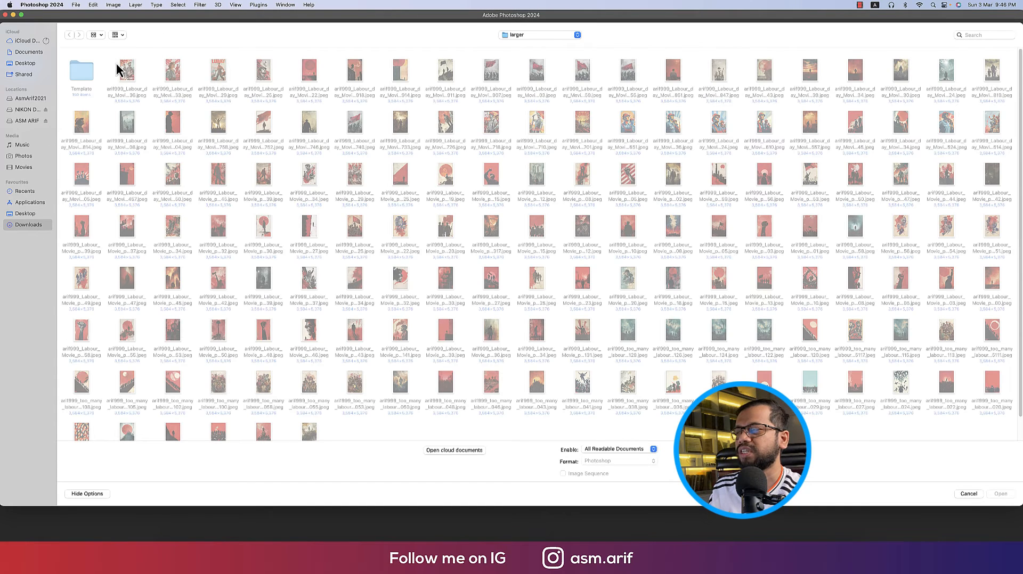
{"action": "double_click", "coordinate": [136, 67]}
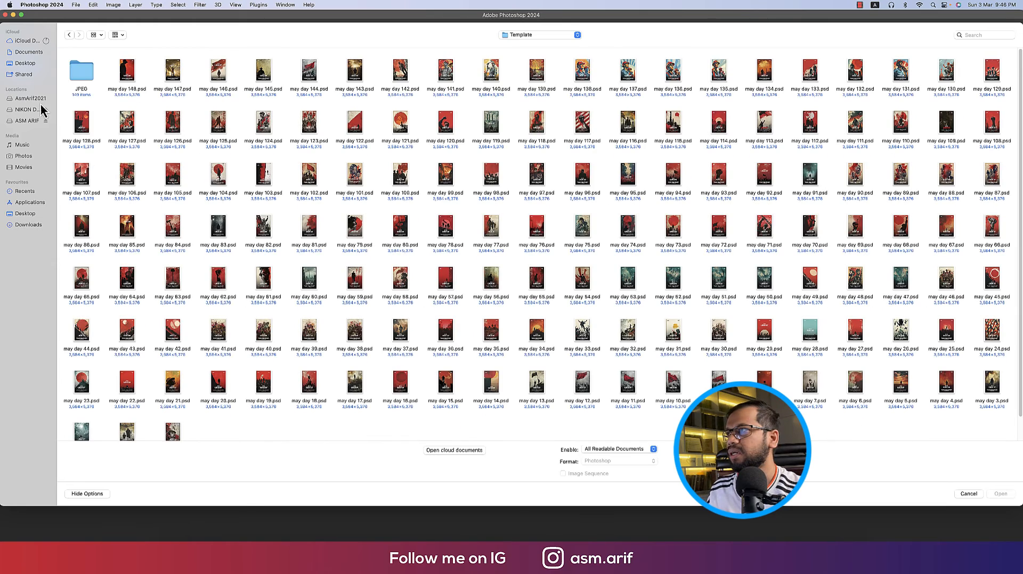
{"action": "left_click", "coordinate": [53, 224]}
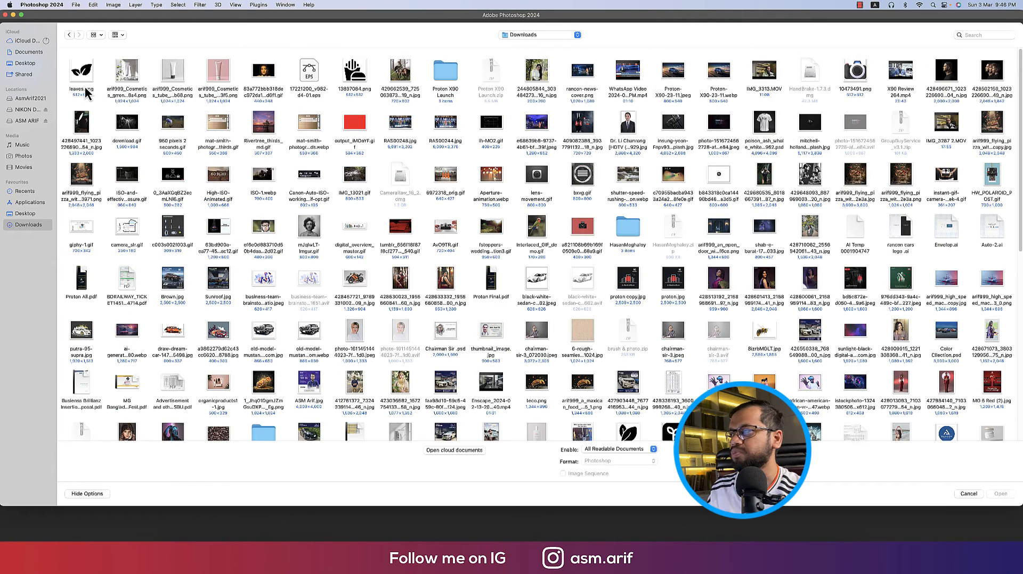
{"action": "key", "text": "space"}
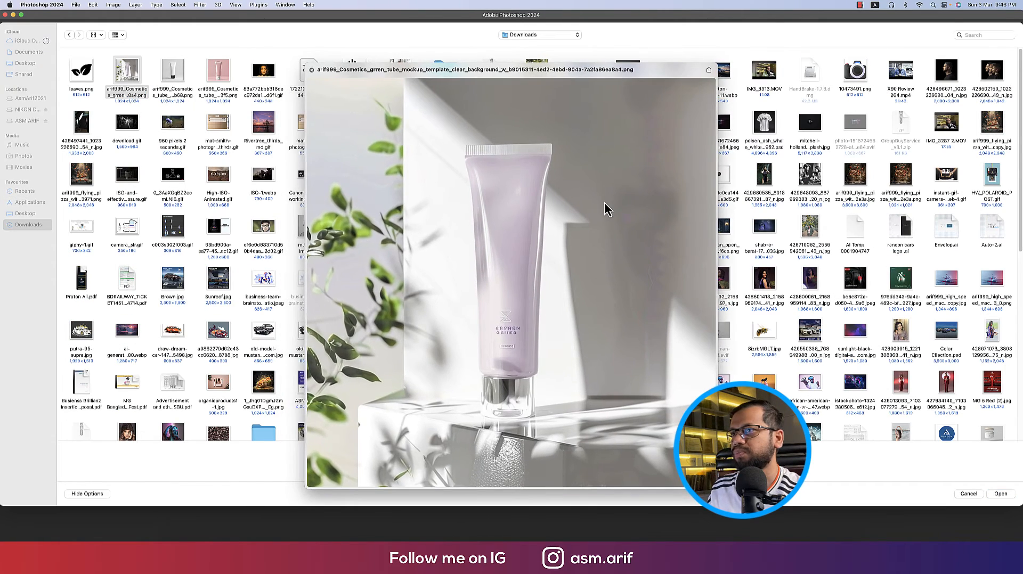
{"action": "key", "text": "space"}
{"action": "left_click", "coordinate": [175, 77]}
{"action": "key", "text": "space"}
{"action": "key", "text": "space"}
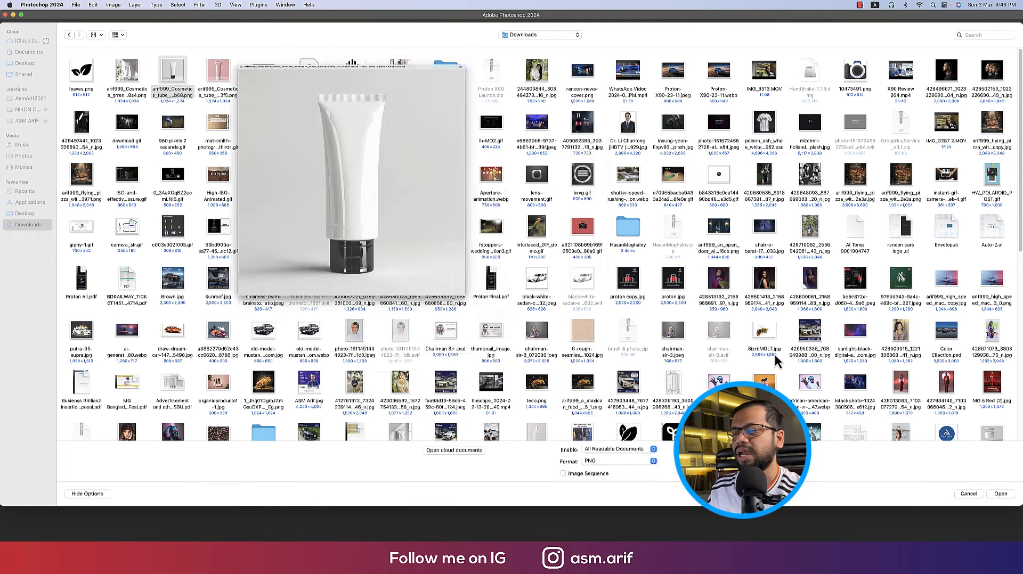
{"action": "left_click", "coordinate": [1000, 493]}
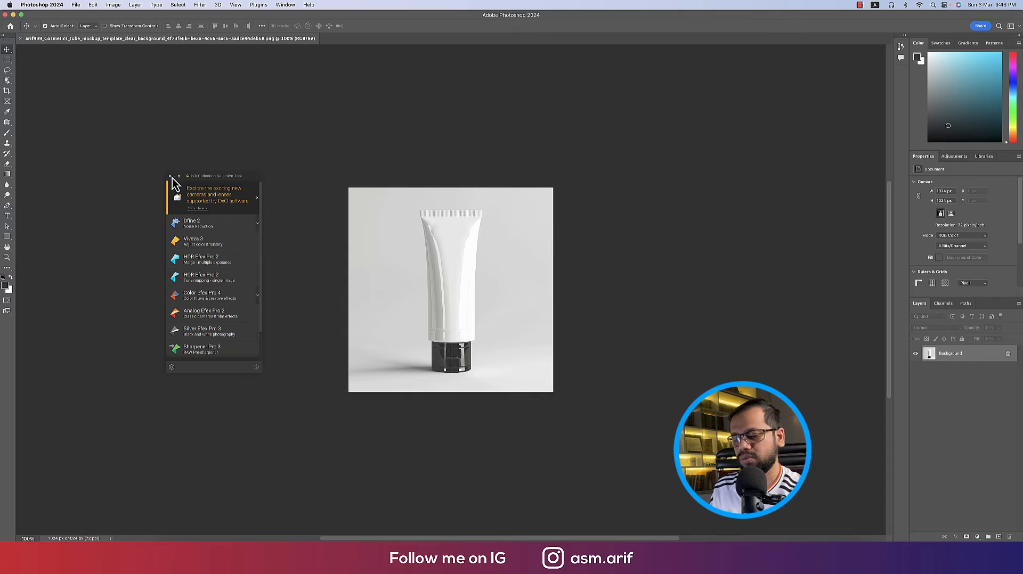
Unlock the photo layer, convert it to a smart object named BG, and fit the image on screen
{"action": "left_click", "coordinate": [1008, 353]}
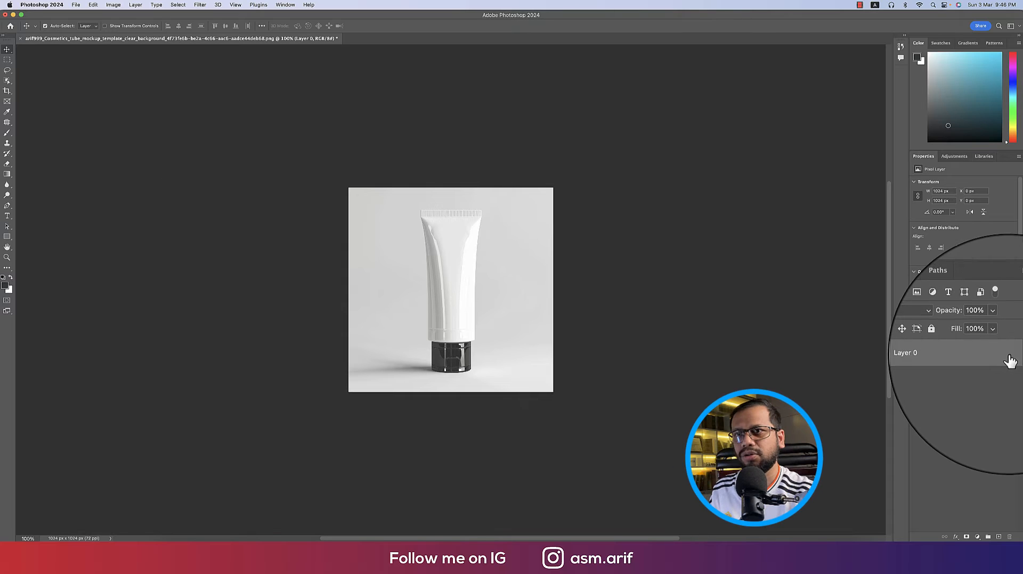
{"action": "right_click", "coordinate": [995, 354]}
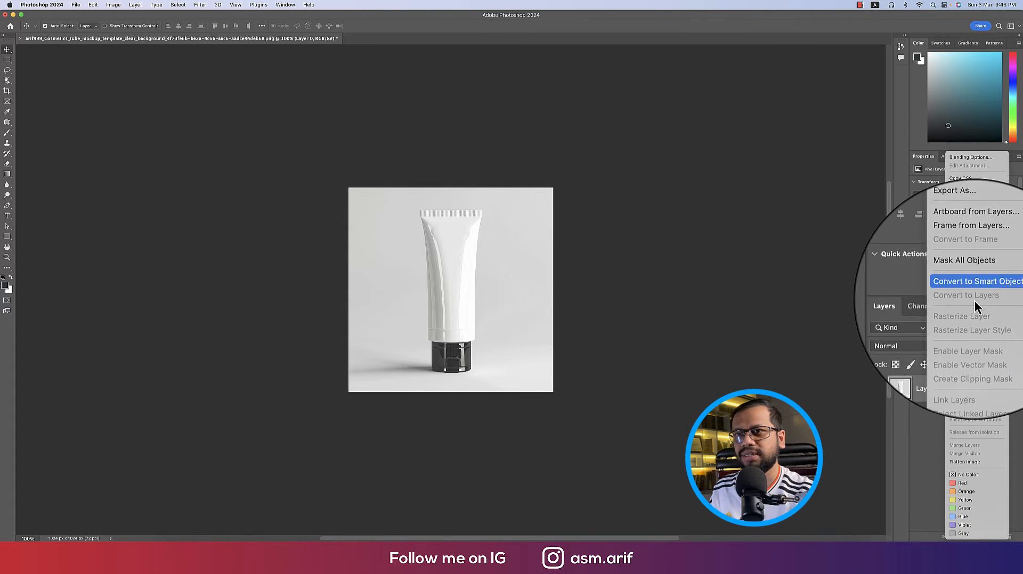
{"action": "left_click", "coordinate": [982, 292]}
{"action": "double_click", "coordinate": [950, 354]}
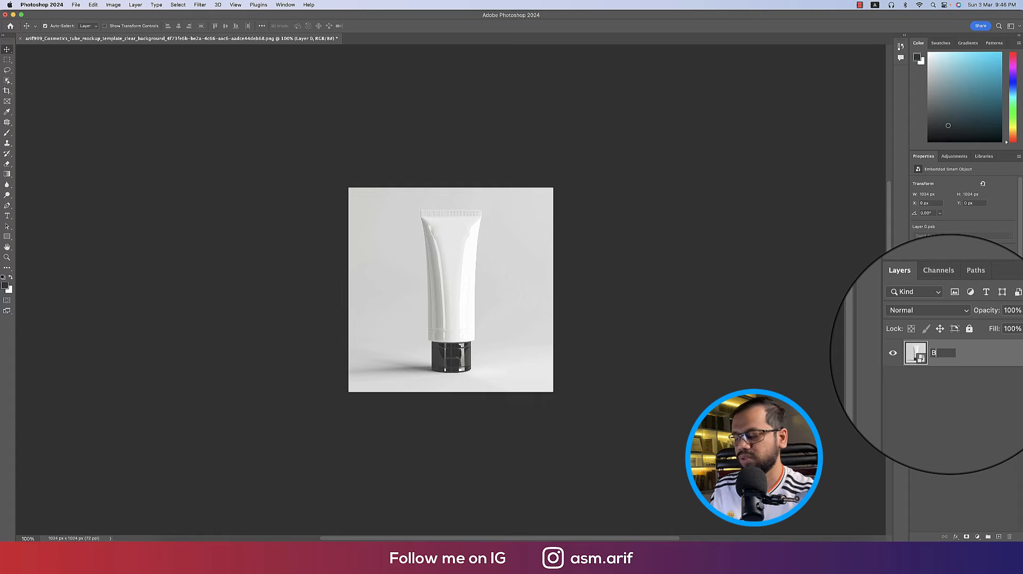
{"action": "key", "text": "Return"}
{"action": "key", "text": "super+0"}
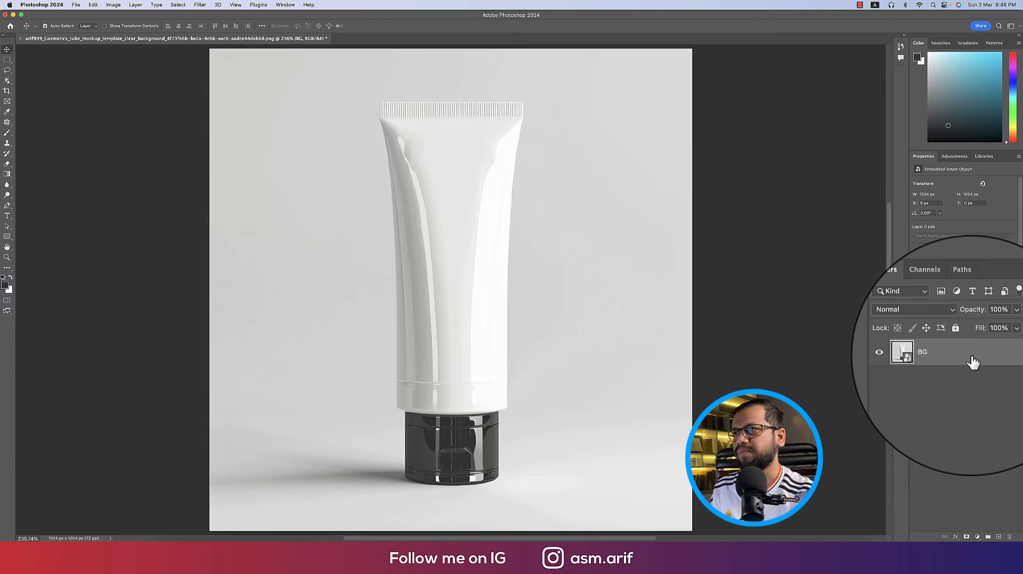
Draw a dark rectangle over the tube, name it your logo, label it red, and convert to smart object
{"action": "left_click", "coordinate": [8, 240]}
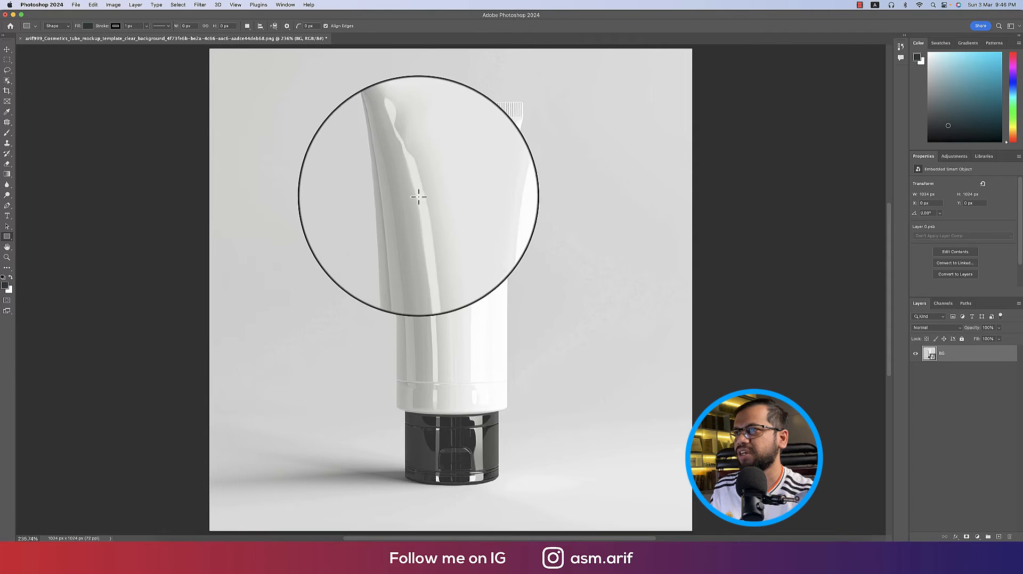
{"action": "left_click_drag", "start_coordinate": [412, 175], "coordinate": [490, 360]}
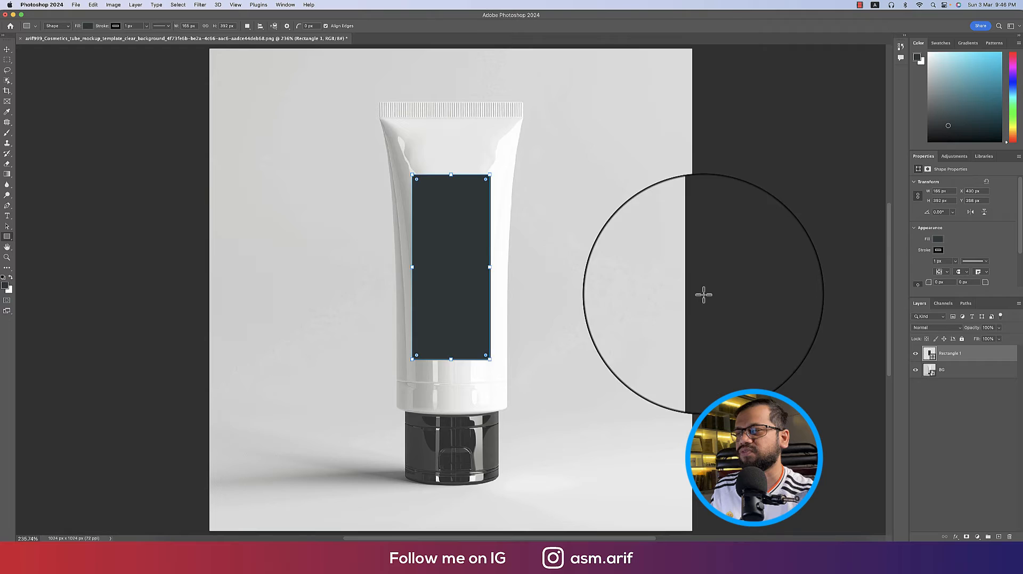
{"action": "double_click", "coordinate": [953, 354]}
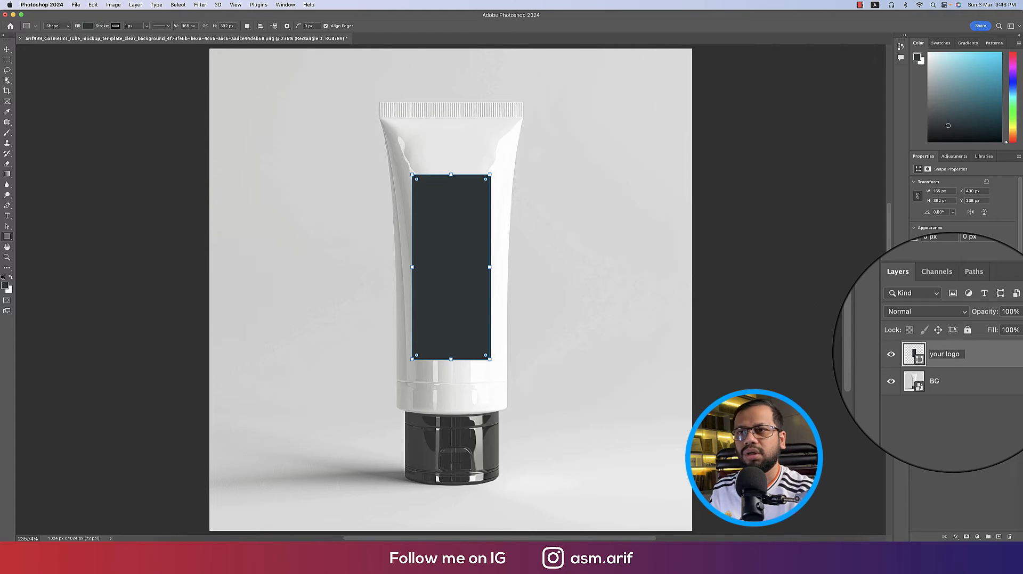
{"action": "key", "text": "Return"}
{"action": "right_click", "coordinate": [919, 357]}
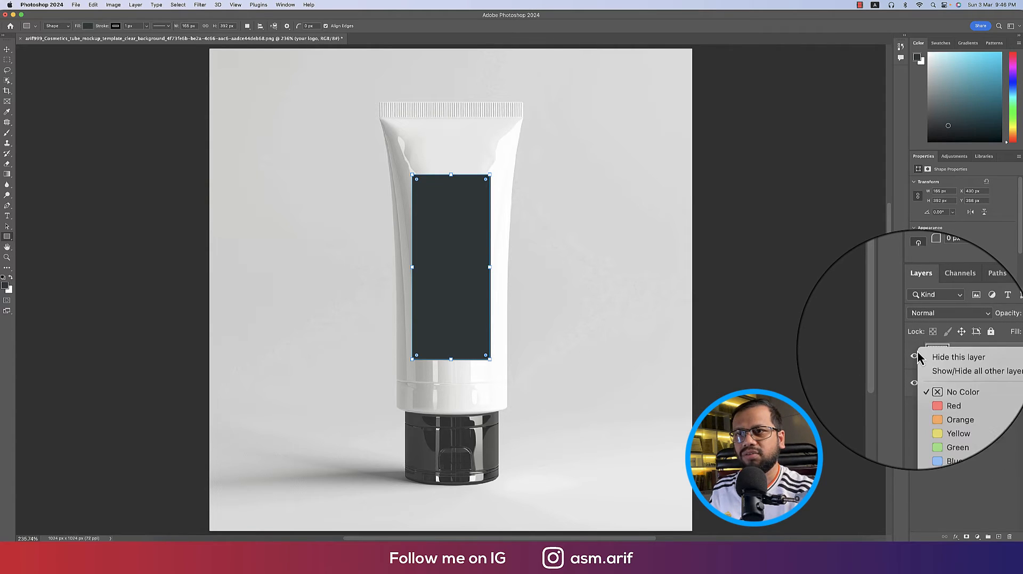
{"action": "left_click", "coordinate": [930, 383]}
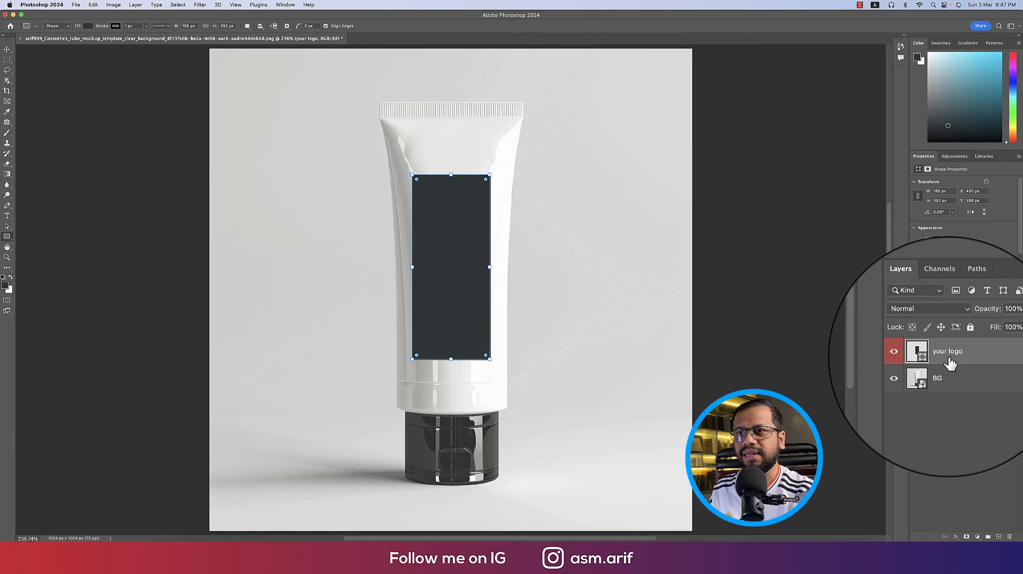
{"action": "right_click", "coordinate": [978, 362]}
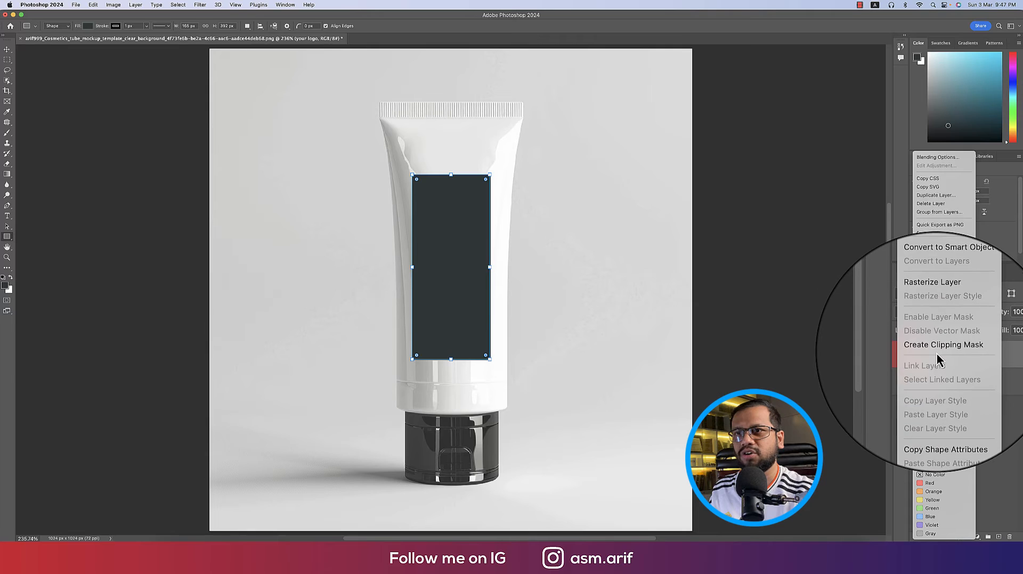
{"action": "left_click", "coordinate": [935, 288]}
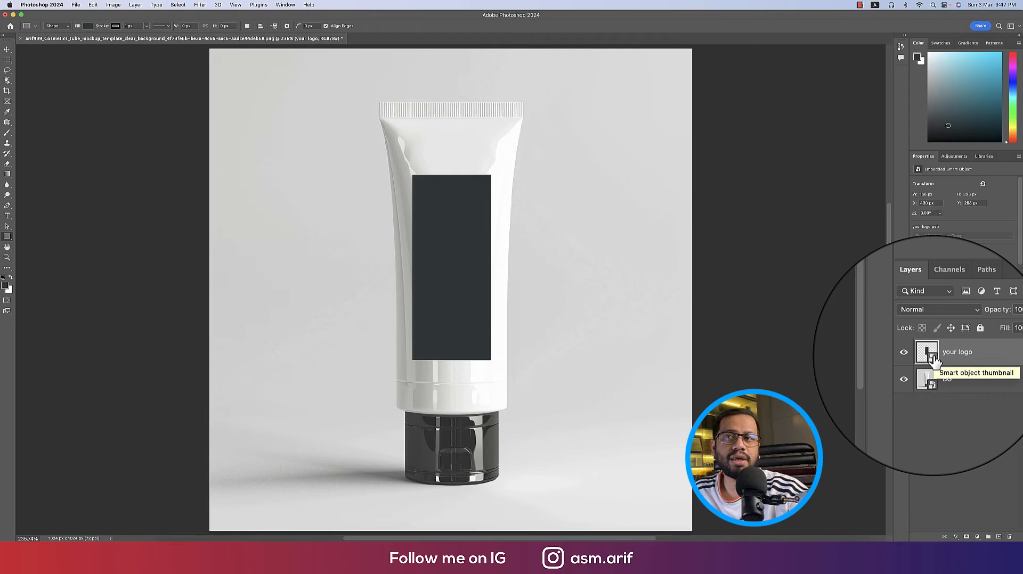
Inside the your logo smart object, paste the logo rotated vertical, hide the rectangle, and save
{"action": "double_click", "coordinate": [927, 352]}
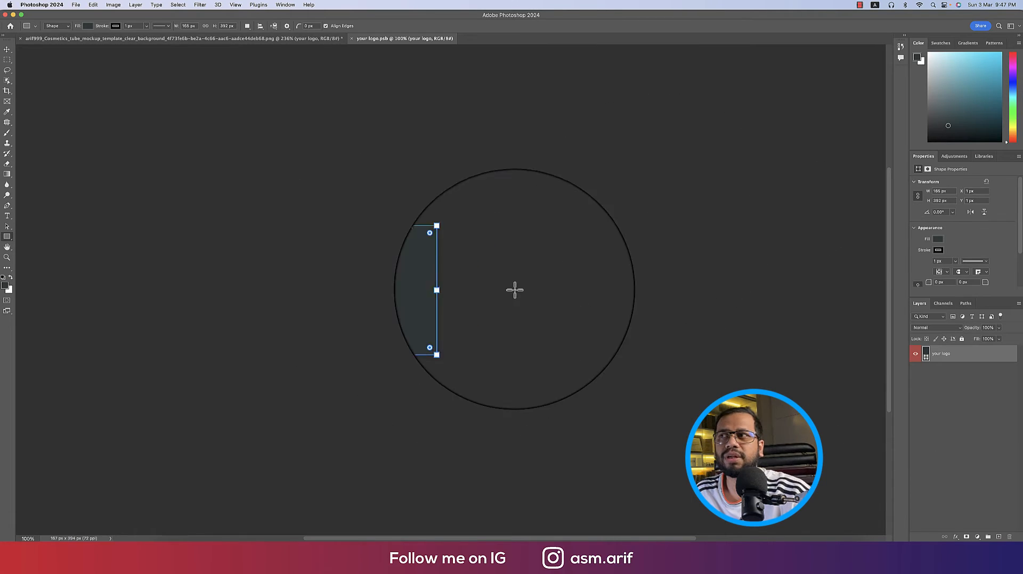
{"action": "key", "text": "super+0"}
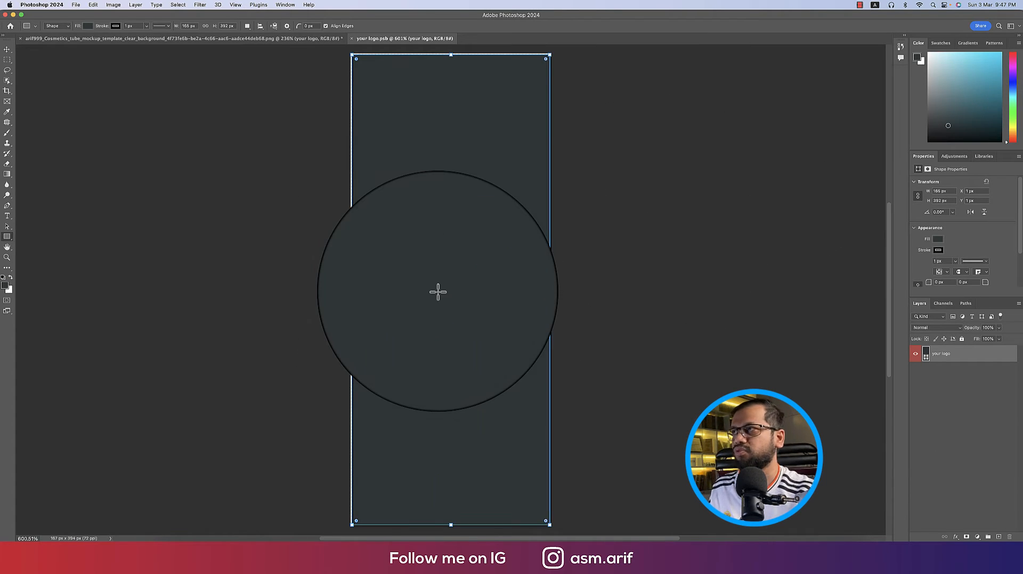
{"action": "left_click", "coordinate": [6, 49]}
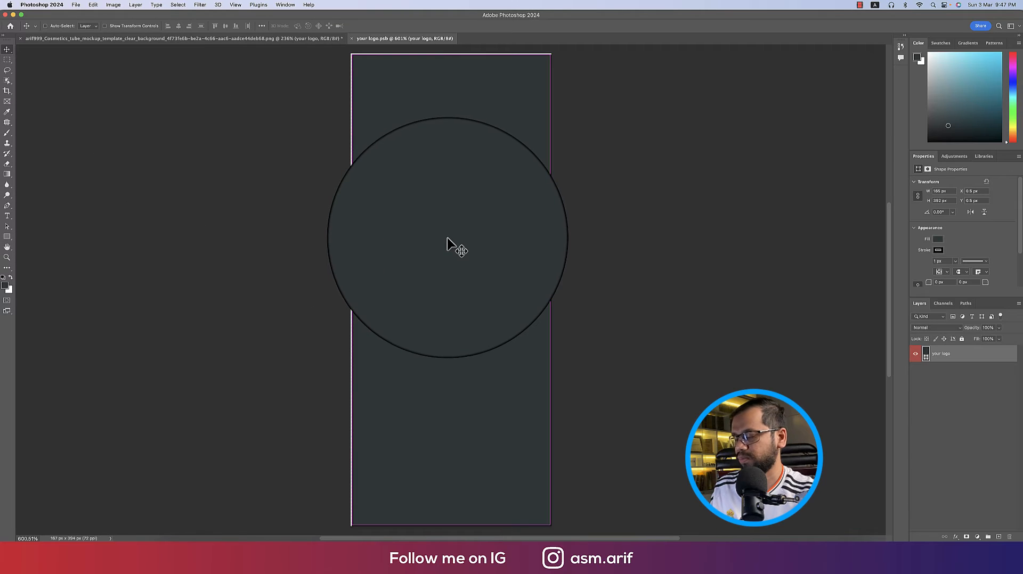
{"action": "key", "text": "super+v"}
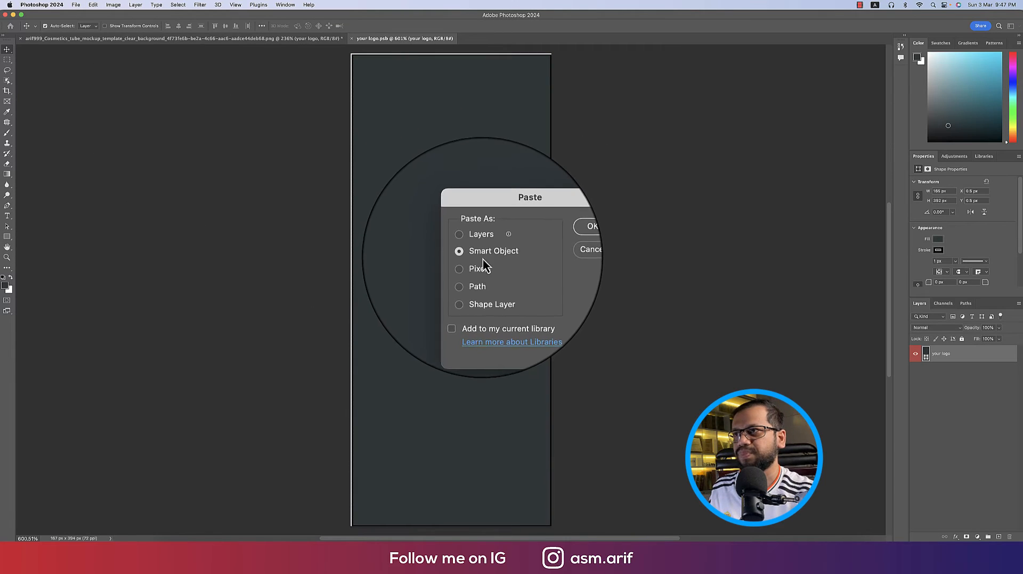
{"action": "left_click", "coordinate": [549, 241]}
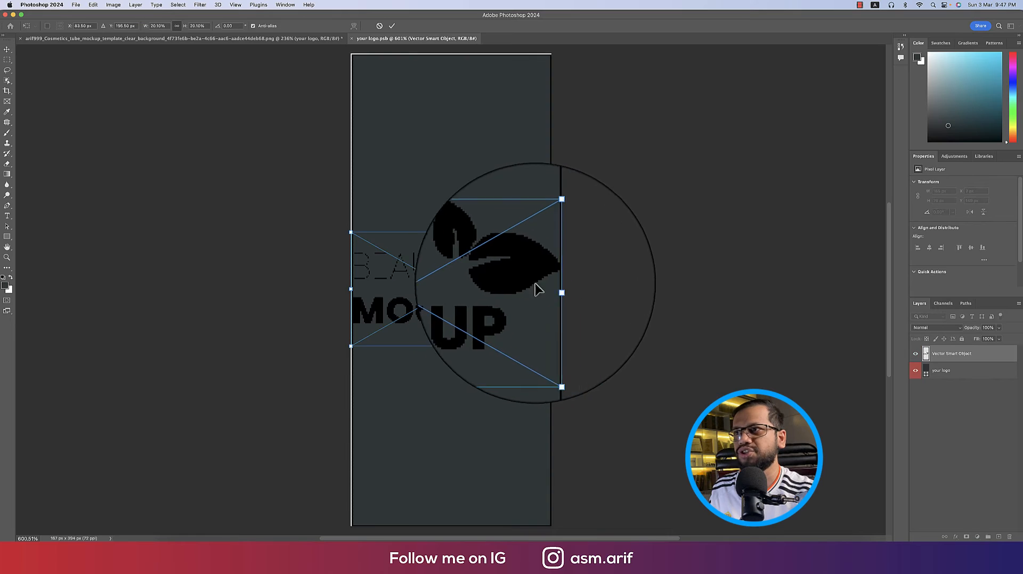
{"action": "left_click_drag", "start_coordinate": [564, 285], "coordinate": [447, 180]}
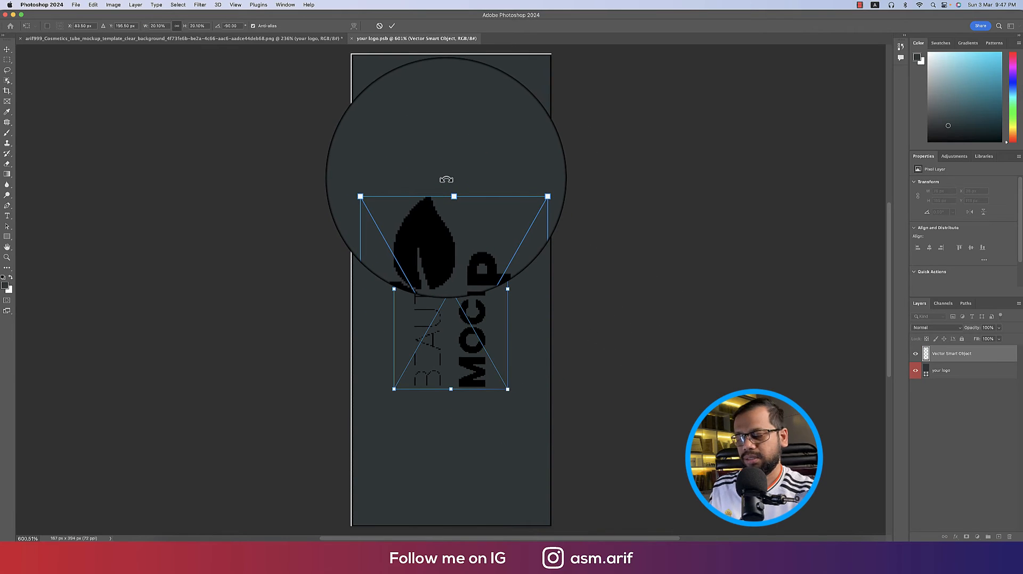
{"action": "key", "text": "Return"}
{"action": "left_click", "coordinate": [916, 371]}
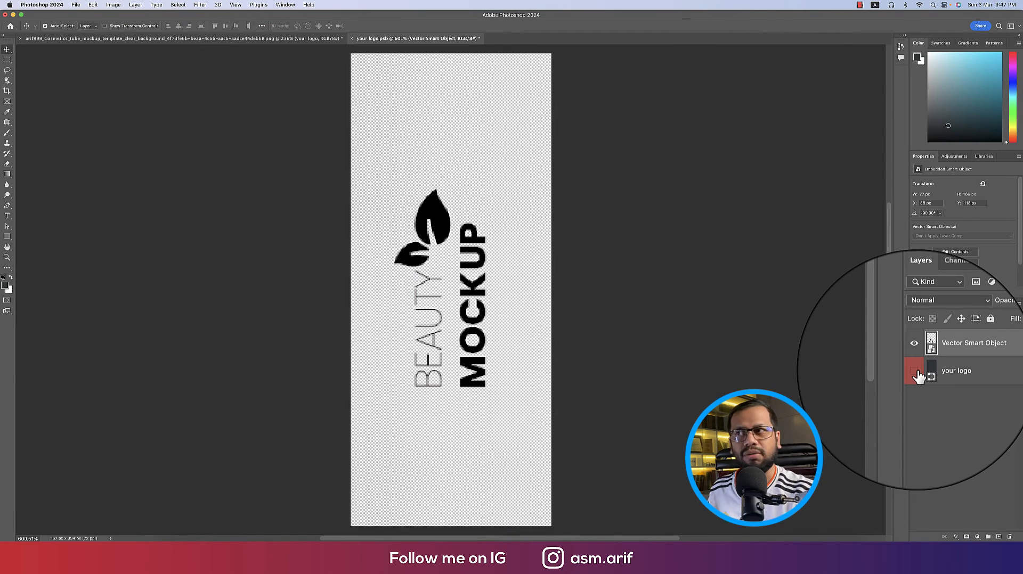
{"action": "key", "text": "super+s"}
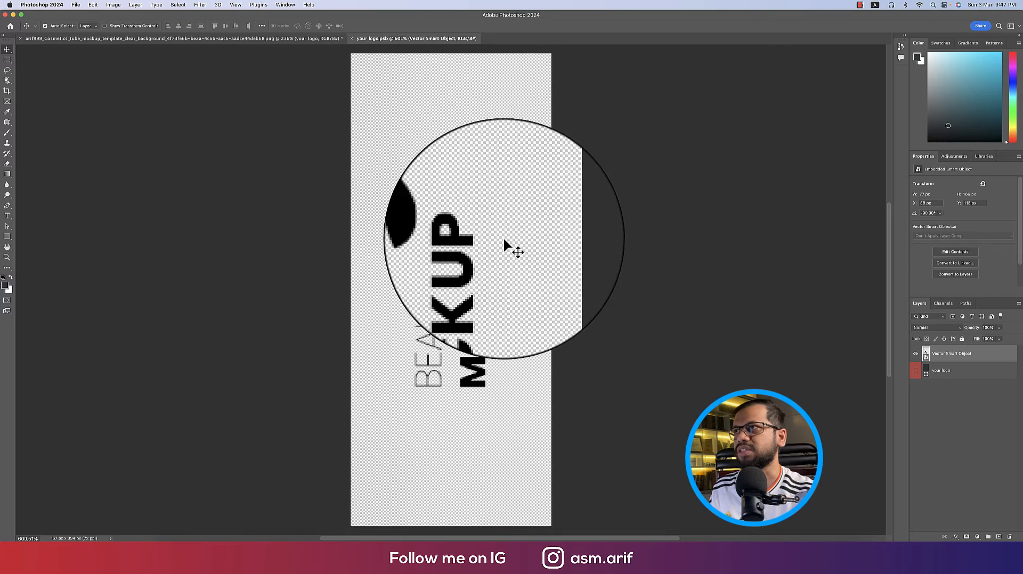
{"action": "left_click", "coordinate": [310, 38]}
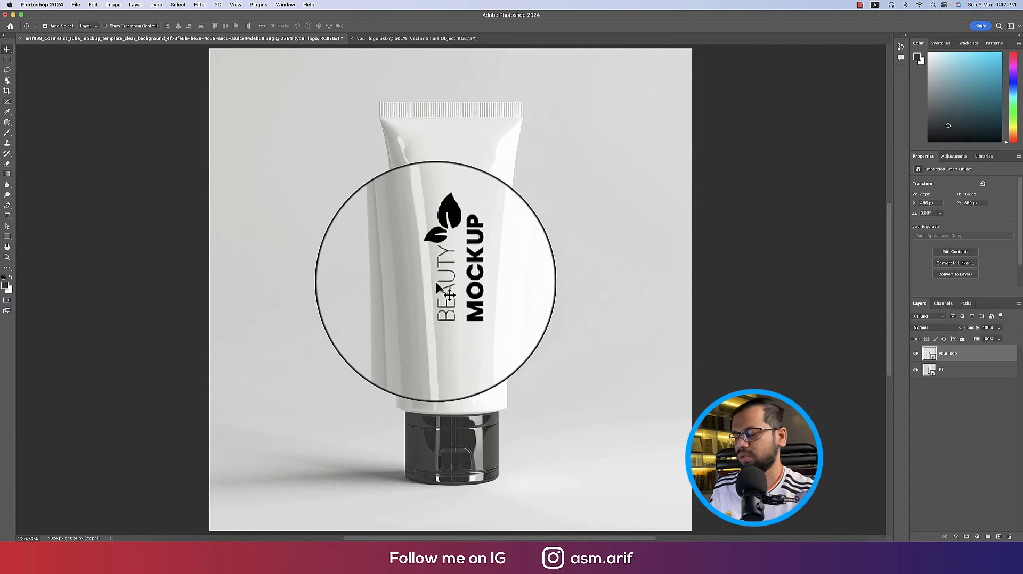
Enlarge the logo placeholder on the tube with Free Transform
{"action": "key", "text": "super+t"}
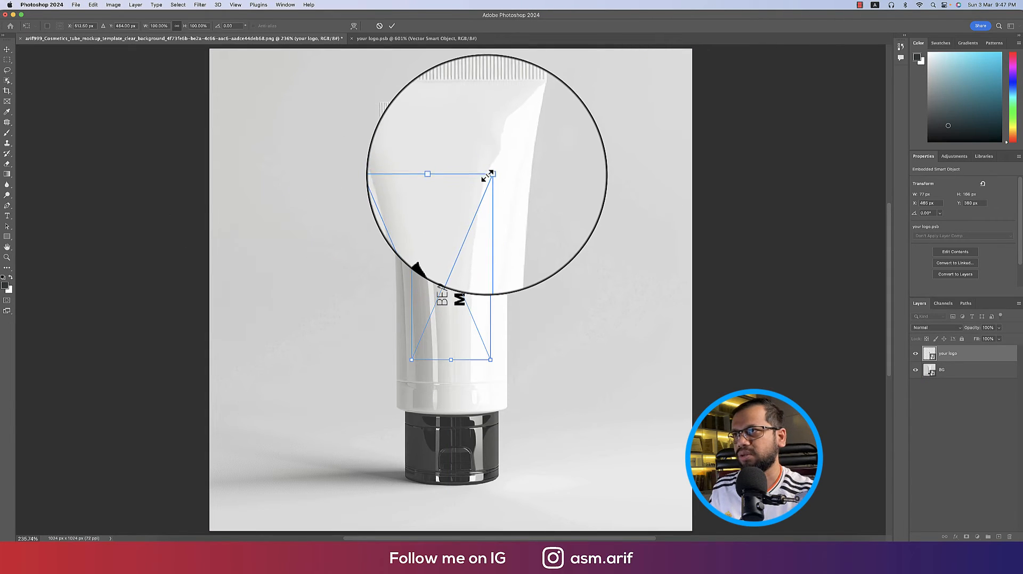
{"action": "left_click_drag", "start_coordinate": [488, 176], "coordinate": [534, 114]}
{"action": "key", "text": "Return"}
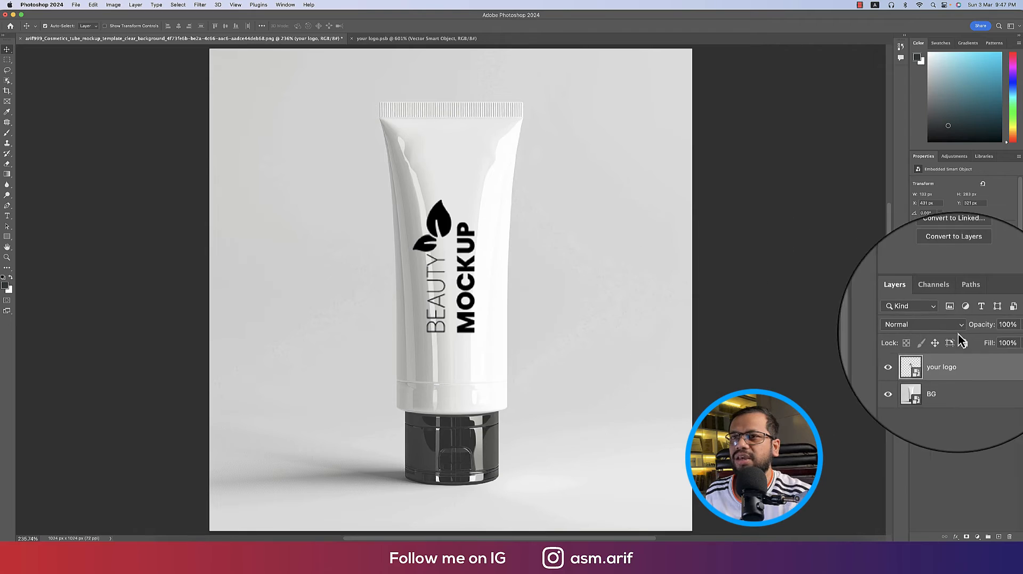
Delete the your logo layer, paste the logo as a smart object, then shrink, rotate 90° and narrow it
{"action": "key", "text": "Delete"}
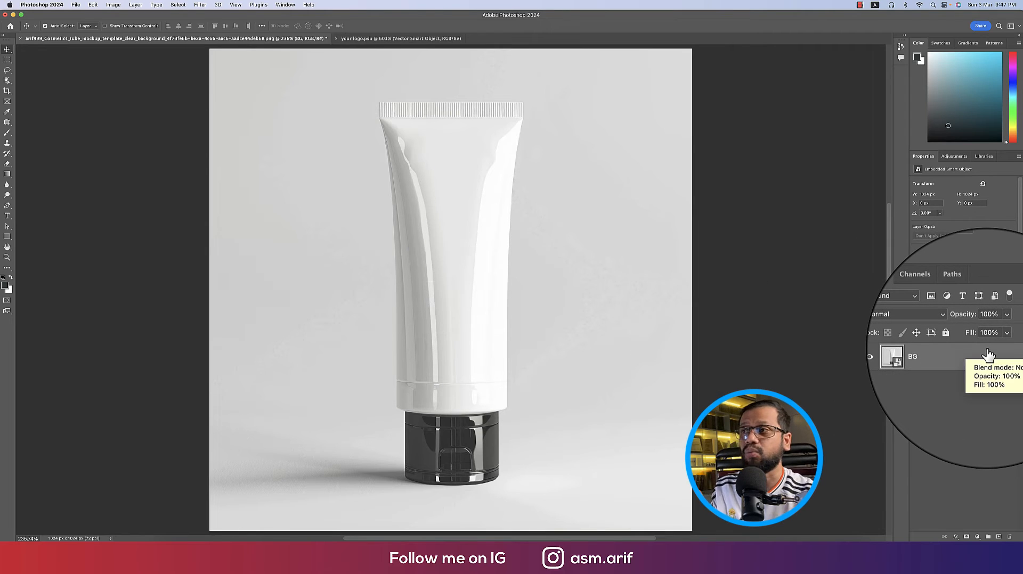
{"action": "key", "text": "super+v"}
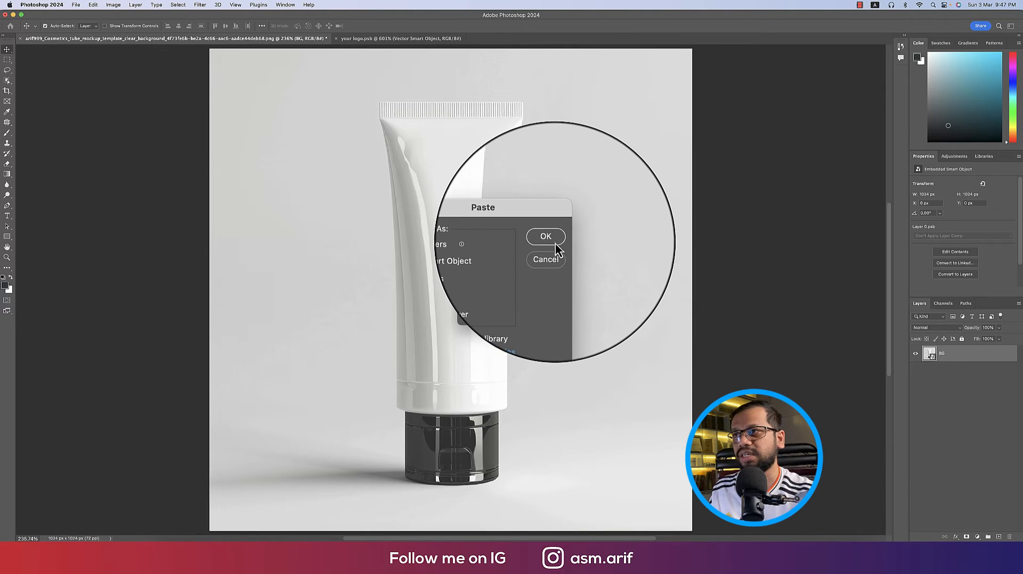
{"action": "left_click", "coordinate": [554, 244]}
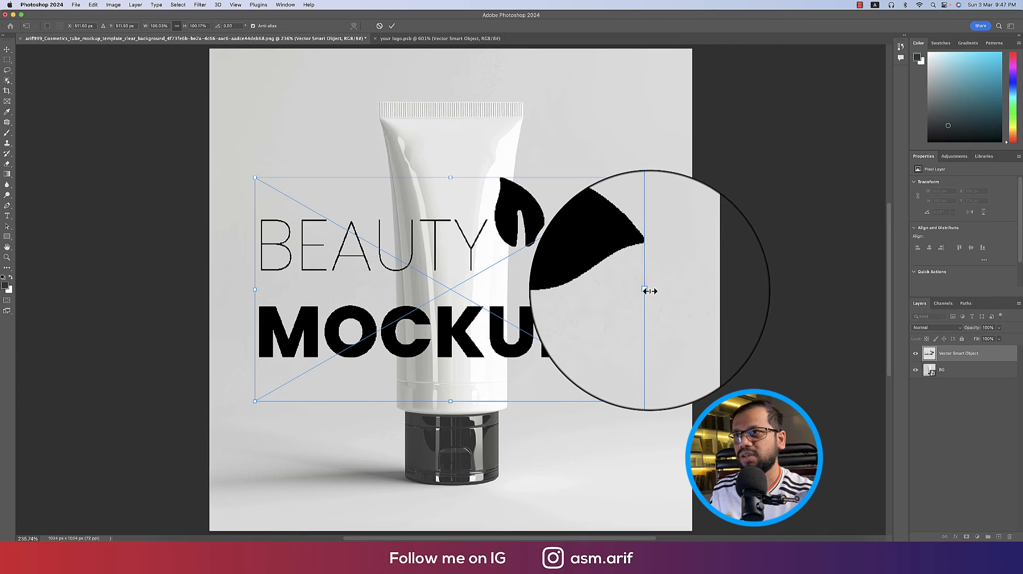
{"action": "left_click_drag", "start_coordinate": [647, 293], "coordinate": [438, 276]}
{"action": "left_click_drag", "start_coordinate": [449, 235], "coordinate": [461, 351]}
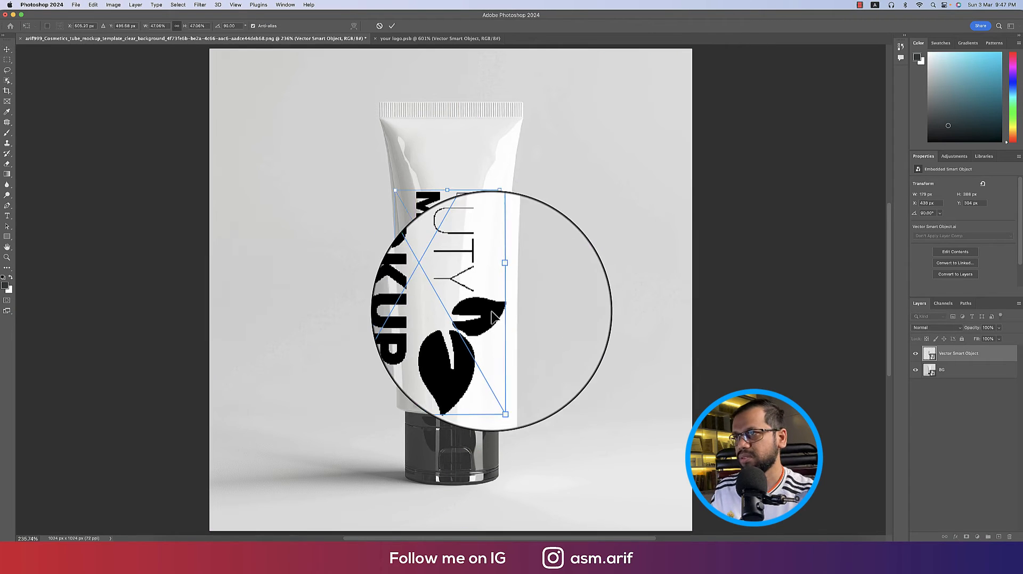
{"action": "left_click_drag", "start_coordinate": [504, 266], "coordinate": [491, 288]}
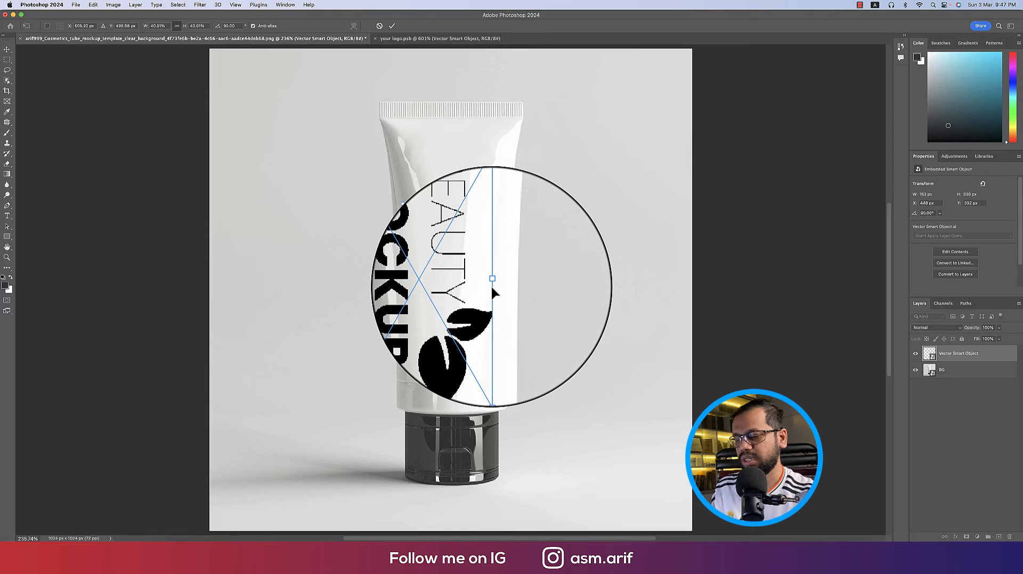
{"action": "key", "text": "Return"}
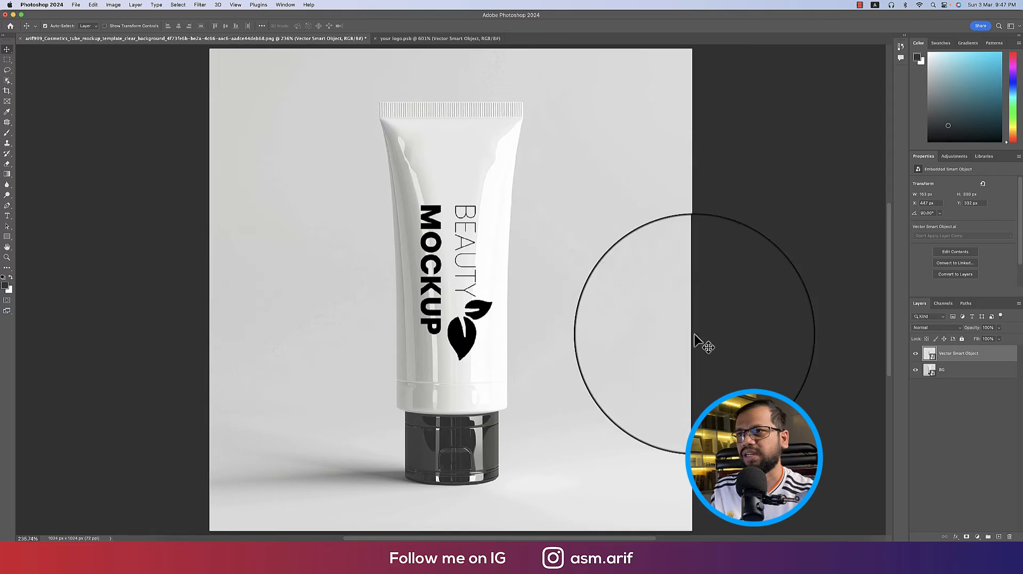
Rasterize the logo layer, rename it Your logo, and give it a red label
{"action": "right_click", "coordinate": [949, 356]}
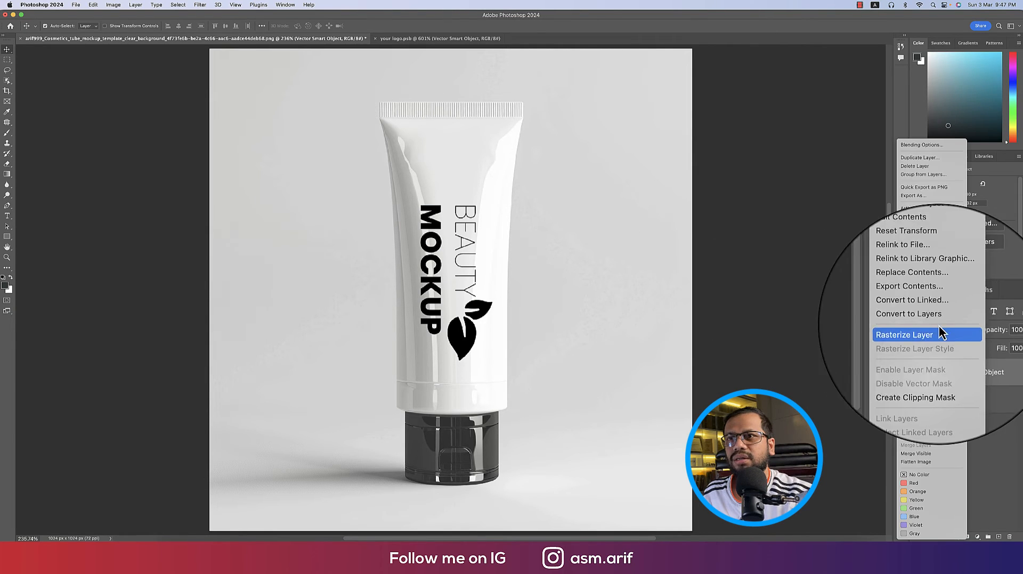
{"action": "left_click", "coordinate": [938, 333]}
{"action": "double_click", "coordinate": [952, 353]}
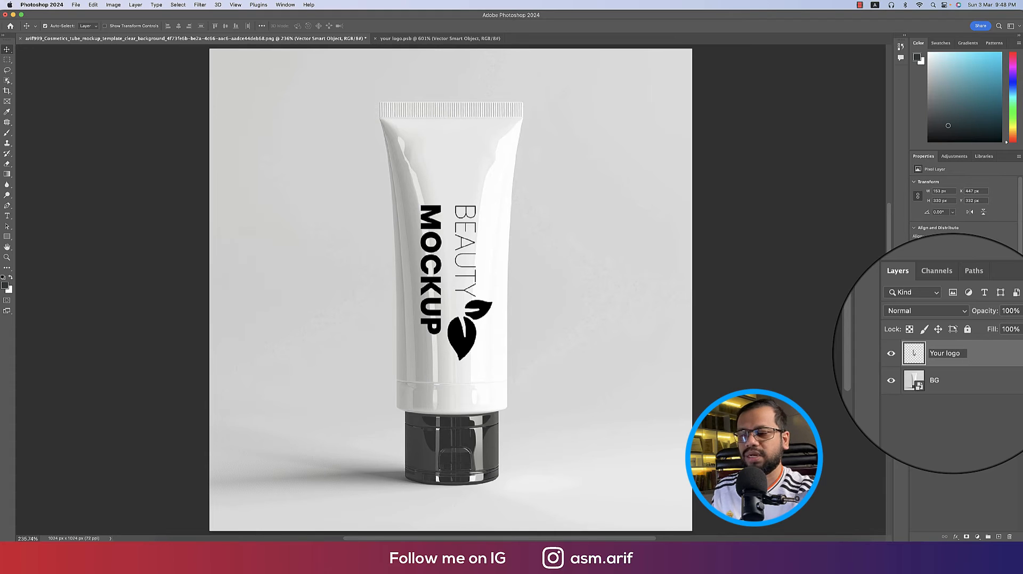
{"action": "right_click", "coordinate": [916, 352]}
{"action": "left_click", "coordinate": [929, 385]}
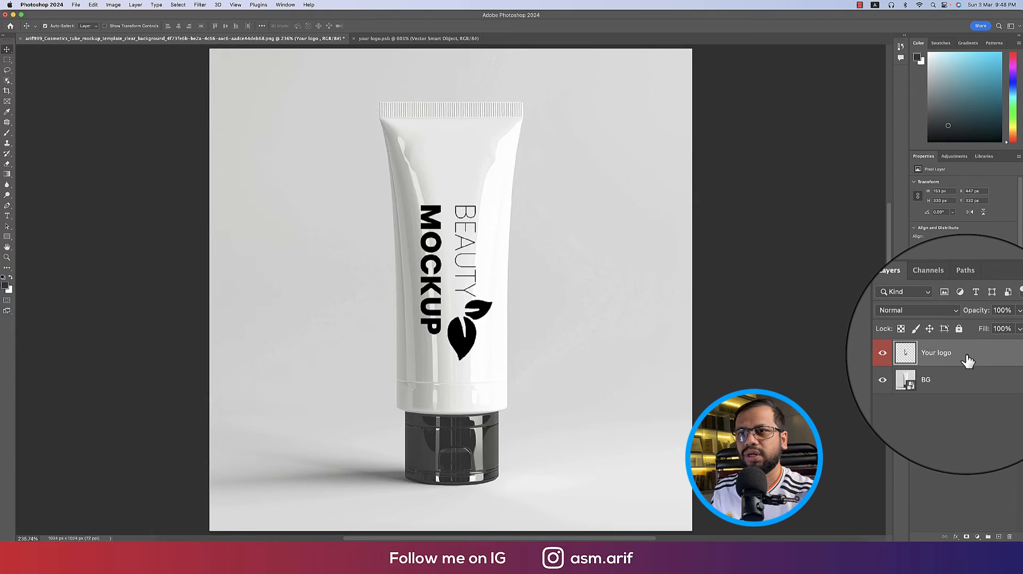
Convert Your logo into an embedded smart object and check its .psb contents before closing them
{"action": "right_click", "coordinate": [964, 358]}
{"action": "left_click", "coordinate": [937, 290]}
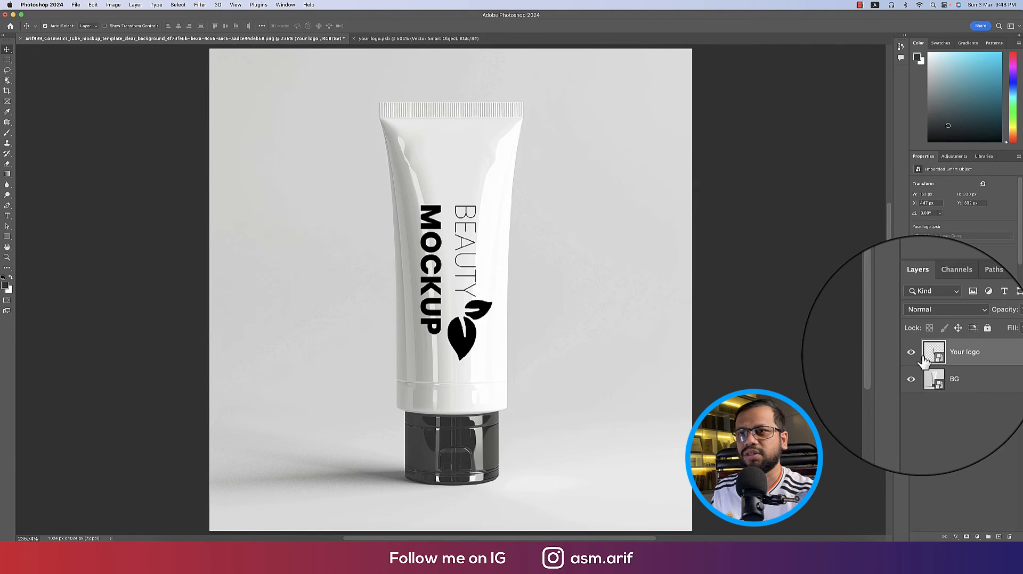
{"action": "double_click", "coordinate": [928, 353]}
{"action": "scroll", "coordinate": [455, 325], "scroll_direction": "up", "scroll_amount": 5}
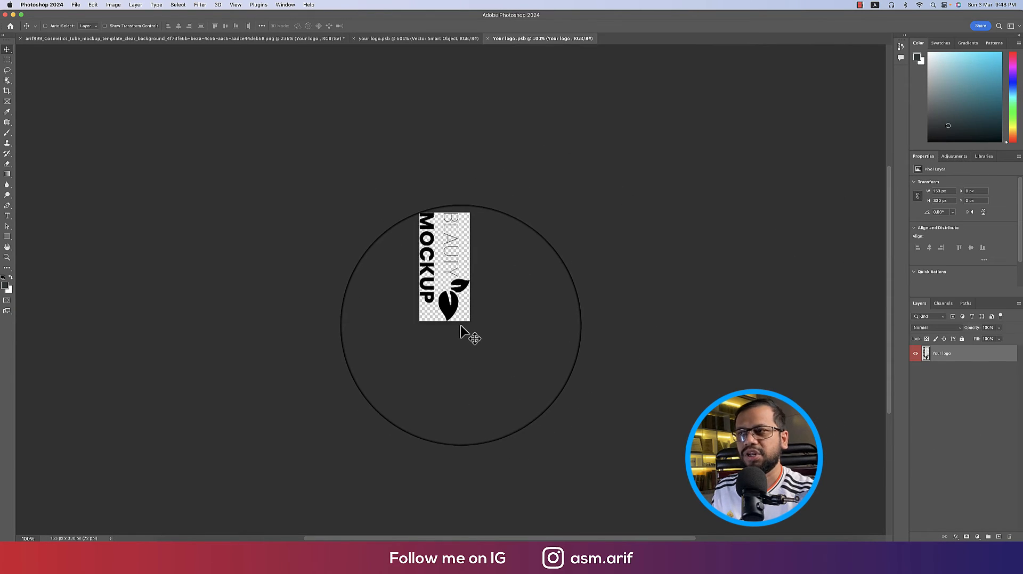
{"action": "scroll", "coordinate": [462, 326], "scroll_direction": "left", "scroll_amount": 2}
{"action": "scroll", "coordinate": [477, 325], "scroll_direction": "up", "scroll_amount": 5}
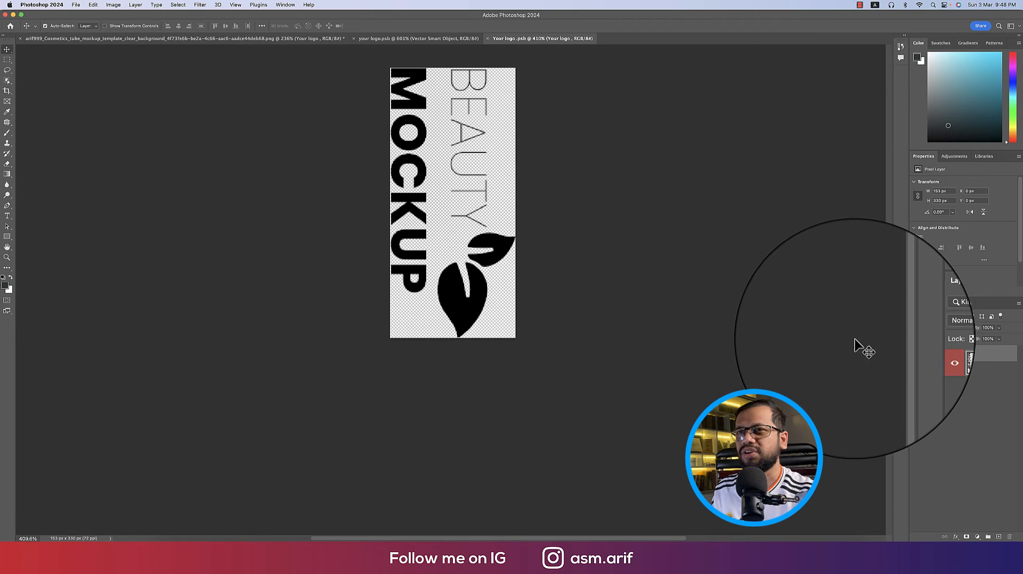
{"action": "left_click", "coordinate": [486, 39]}
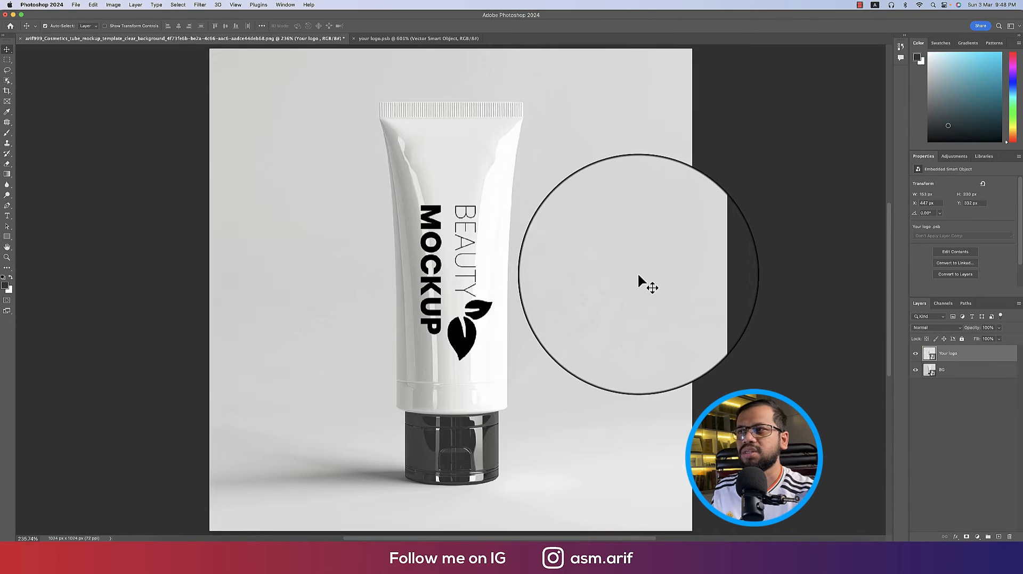
{"action": "right_click", "coordinate": [976, 356]}
{"action": "left_click", "coordinate": [1005, 357]}
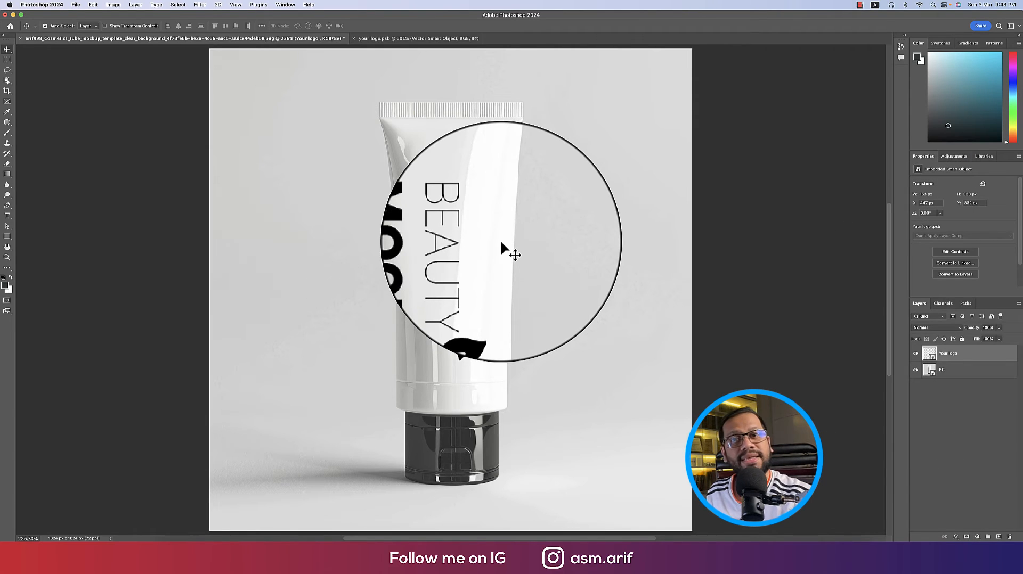
Split the Underlying Layer Blend If sliders so the logo fades into the tube, keeping Normal mode
{"action": "right_click", "coordinate": [996, 356]}
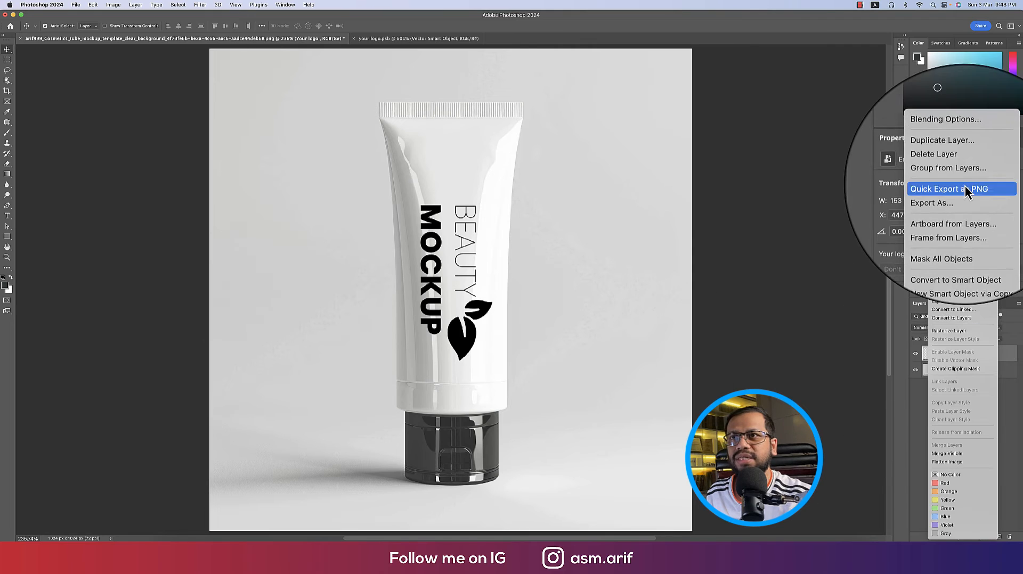
{"action": "left_click", "coordinate": [954, 146]}
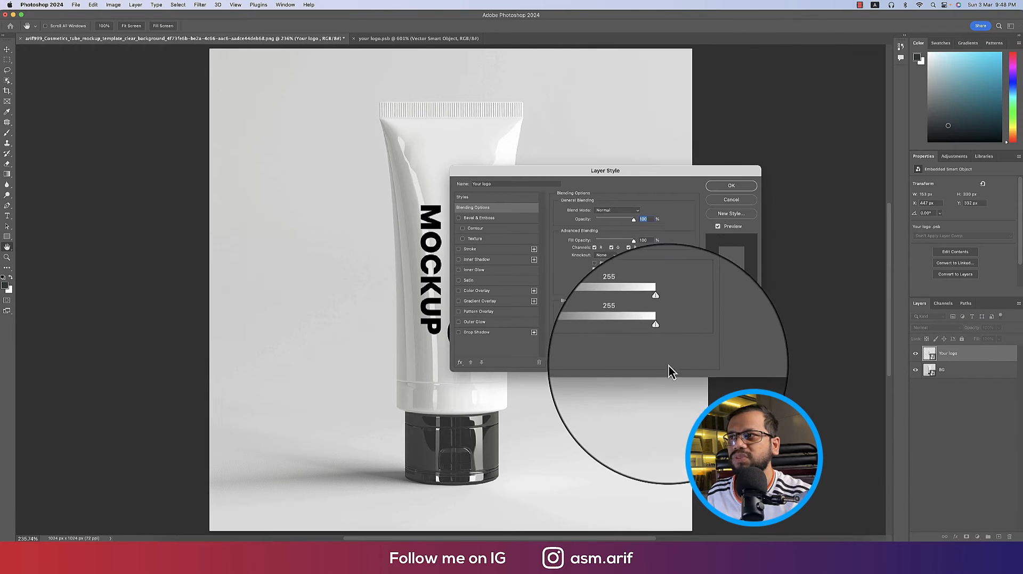
{"action": "left_click_drag", "start_coordinate": [595, 171], "coordinate": [704, 108]}
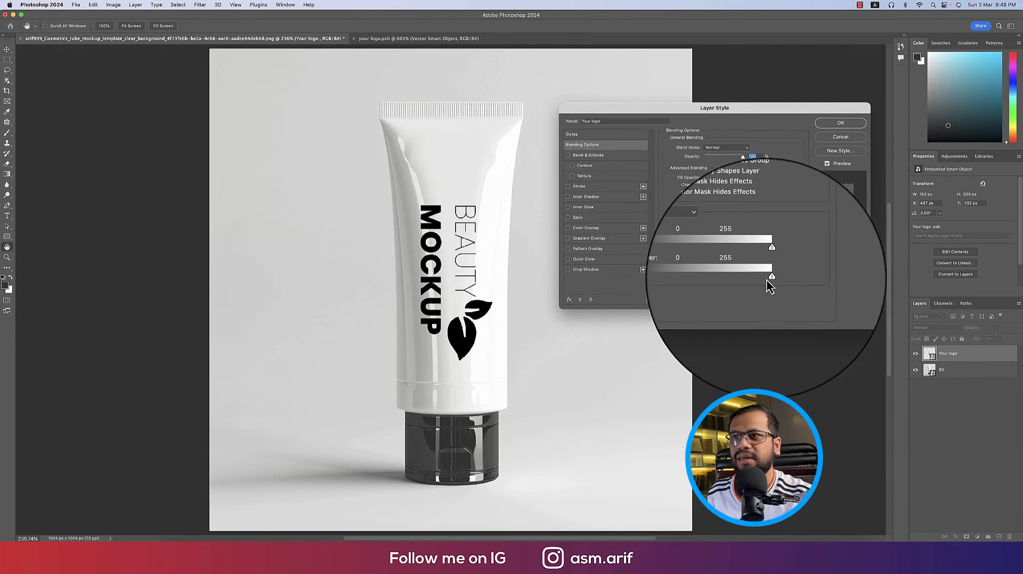
{"action": "key", "text": "alt"}
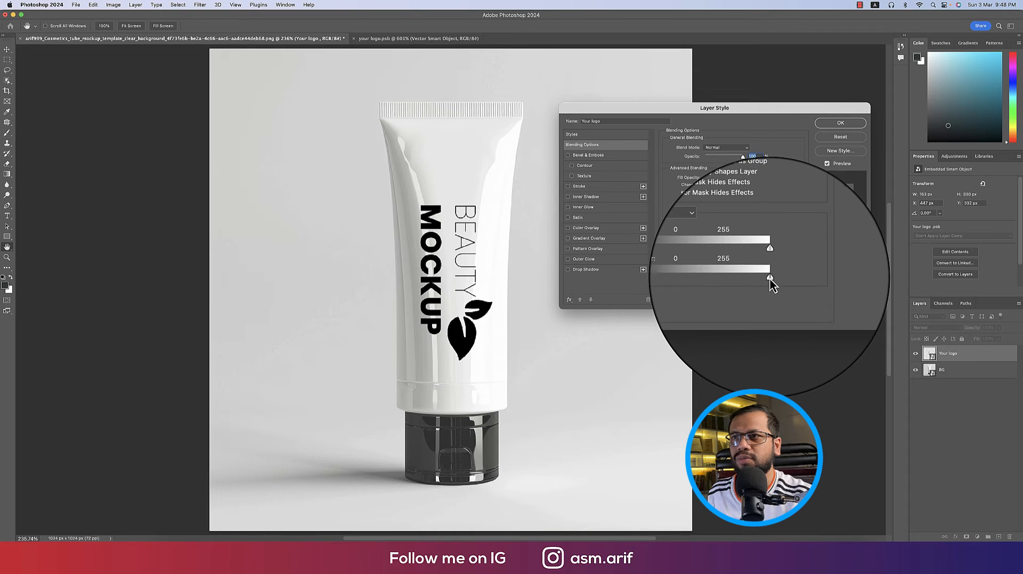
{"action": "mouse_move", "coordinate": [770, 278]}
{"action": "left_mouse_down"}
{"action": "mouse_move", "coordinate": [753, 281]}
{"action": "mouse_move", "coordinate": [762, 277]}
{"action": "left_mouse_up"}
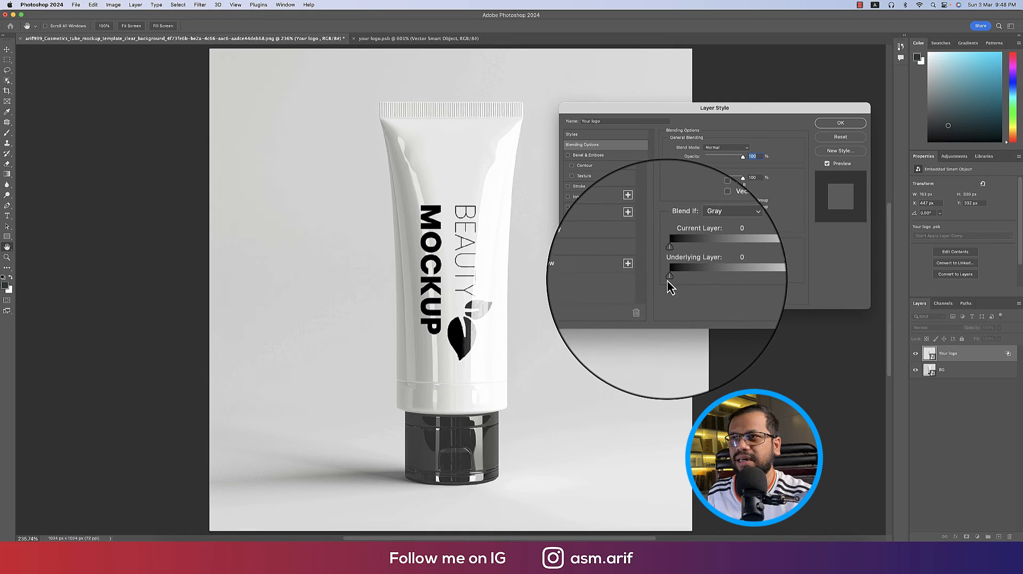
{"action": "mouse_move", "coordinate": [672, 280]}
{"action": "left_mouse_down"}
{"action": "mouse_move", "coordinate": [733, 280]}
{"action": "mouse_move", "coordinate": [688, 279]}
{"action": "left_mouse_up"}
{"action": "key", "text": "Return"}
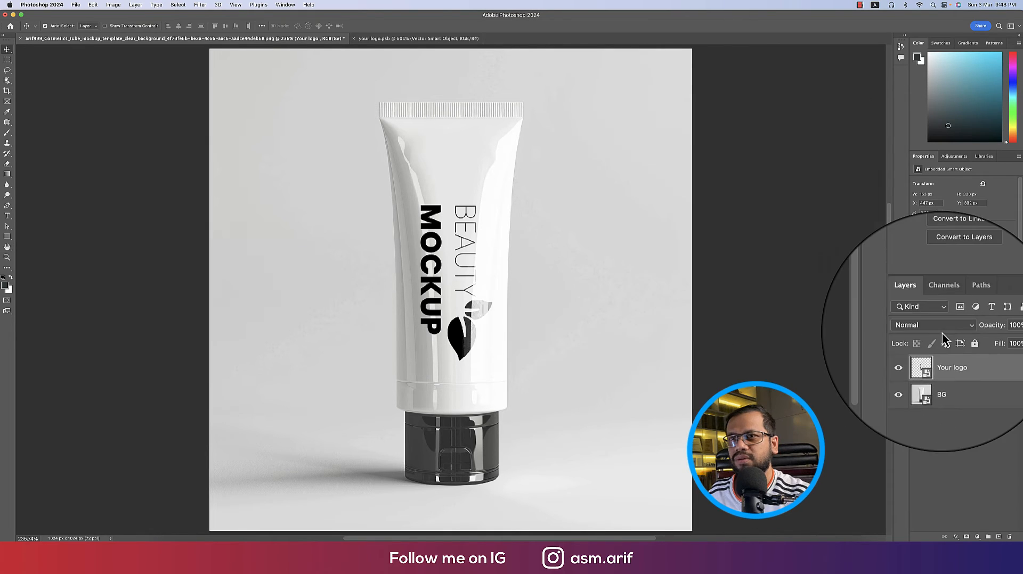
{"action": "left_click", "coordinate": [942, 330]}
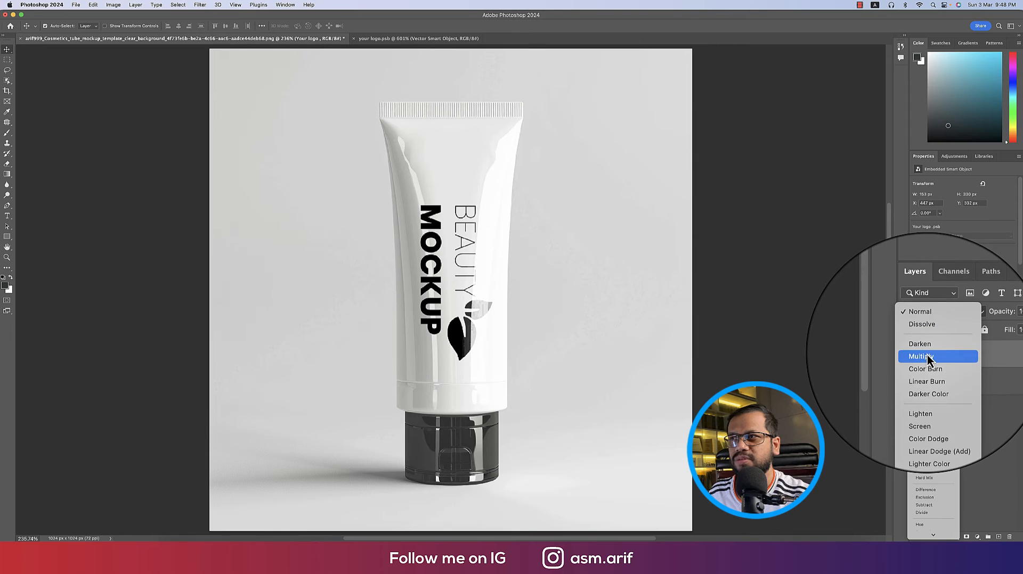
{"action": "left_click", "coordinate": [925, 326]}
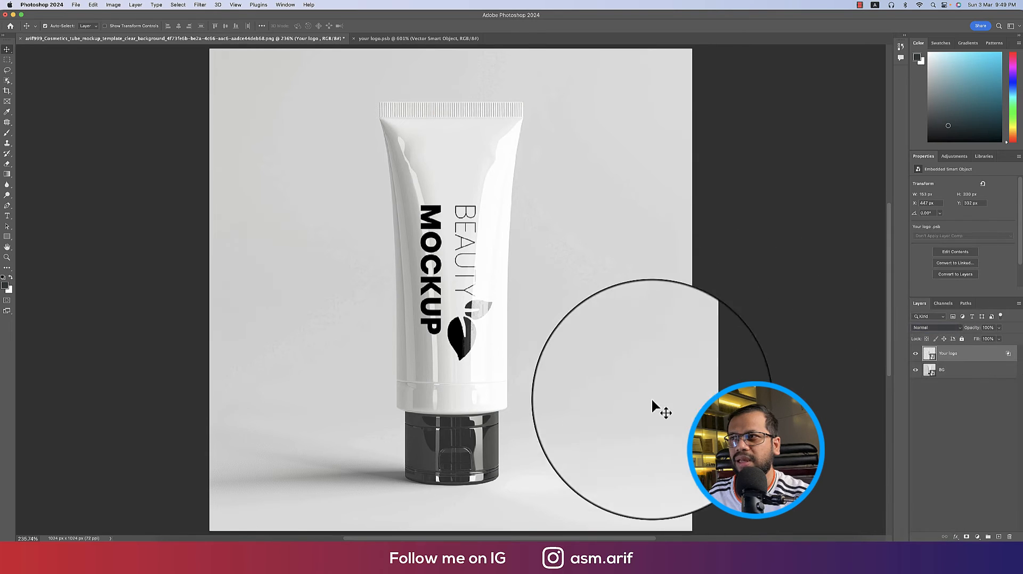
Narrow the logo slightly with Free Transform to fit the tube
{"action": "key", "text": "super+t"}
{"action": "left_click_drag", "start_coordinate": [492, 282], "coordinate": [490, 285]}
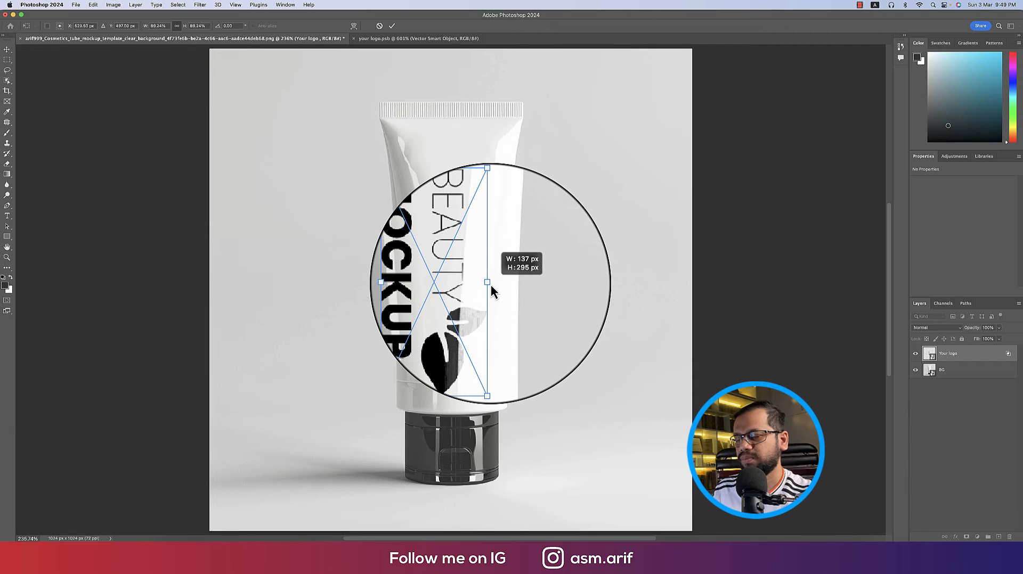
{"action": "key", "text": "Return"}
{"action": "scroll", "coordinate": [483, 341], "scroll_direction": "down", "scroll_amount": 2}
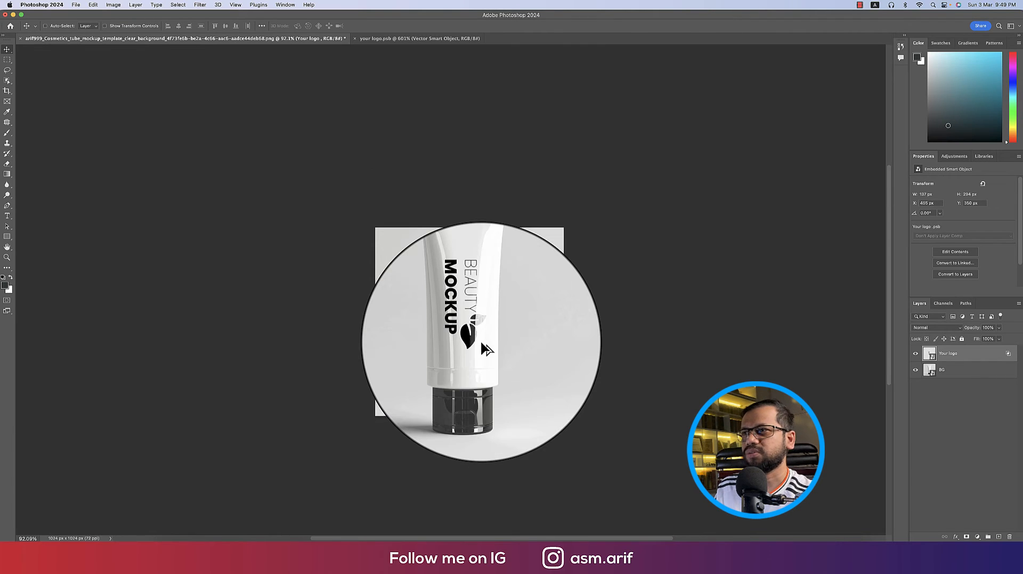
{"action": "scroll", "coordinate": [481, 342], "scroll_direction": "up", "scroll_amount": 2}
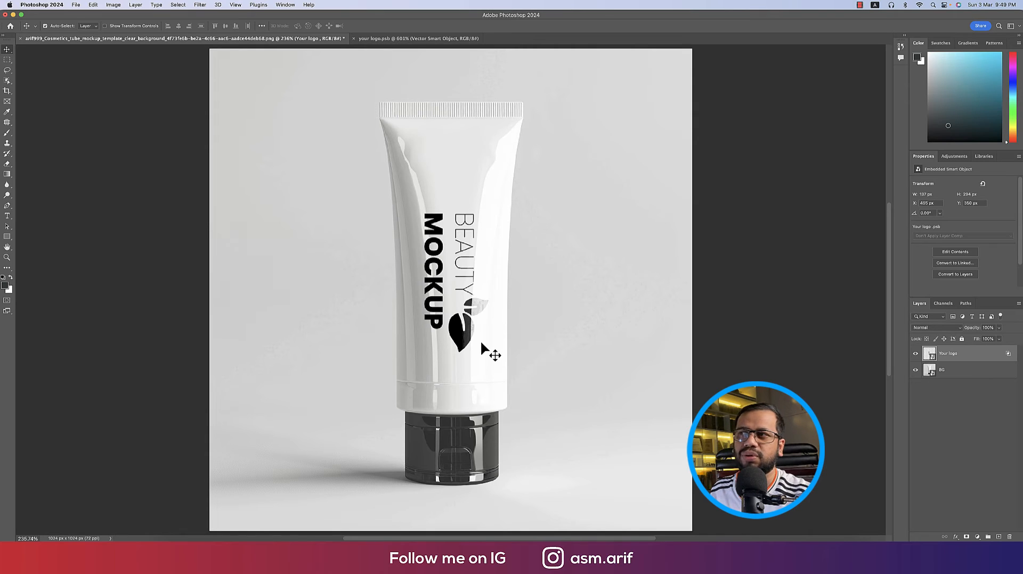
Move the Underlying Layer split slider to 165 so the logo blends greyer
{"action": "double_click", "coordinate": [1008, 354]}
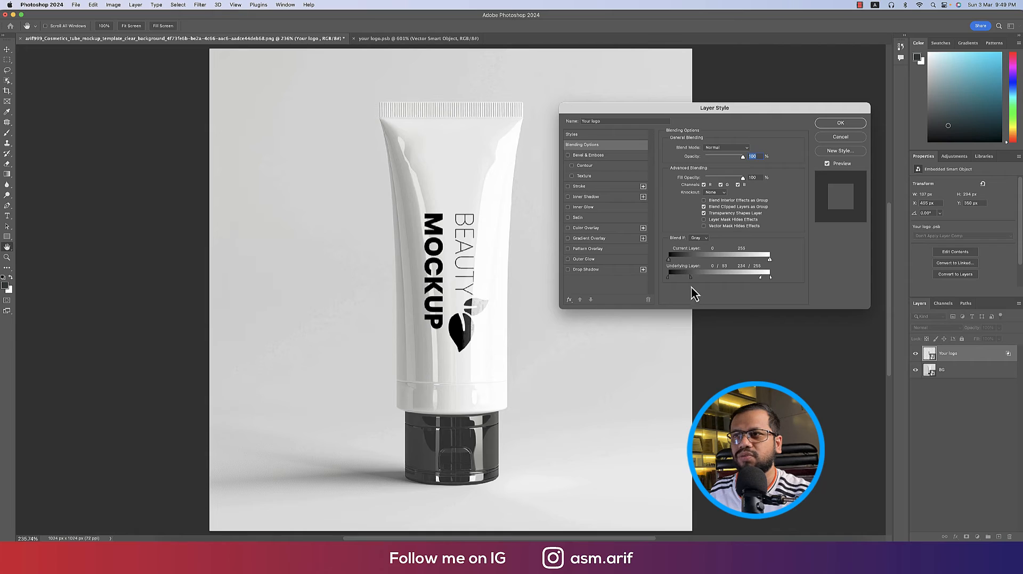
{"action": "left_click_drag", "start_coordinate": [690, 278], "coordinate": [735, 277]}
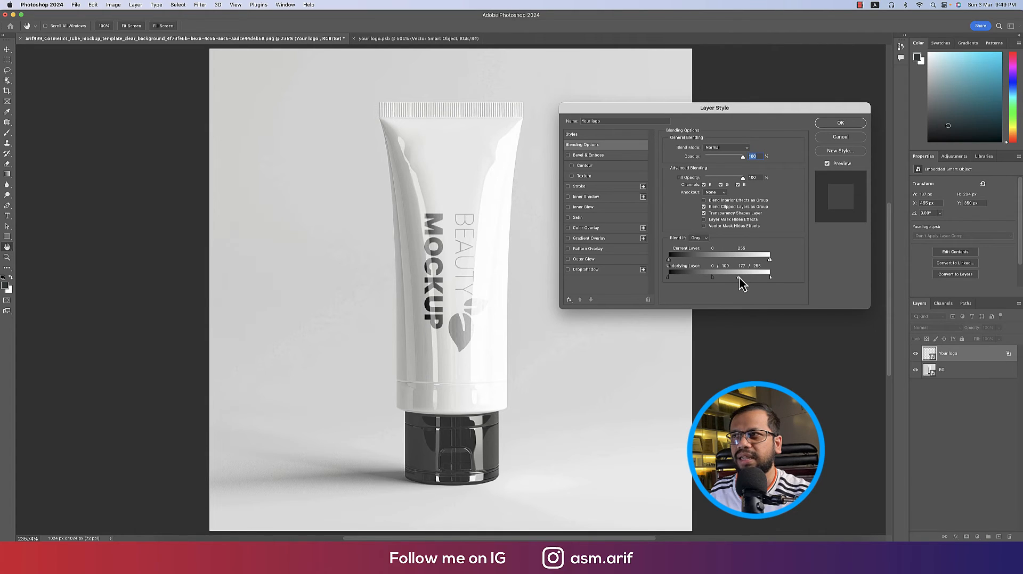
{"action": "left_click", "coordinate": [830, 124]}
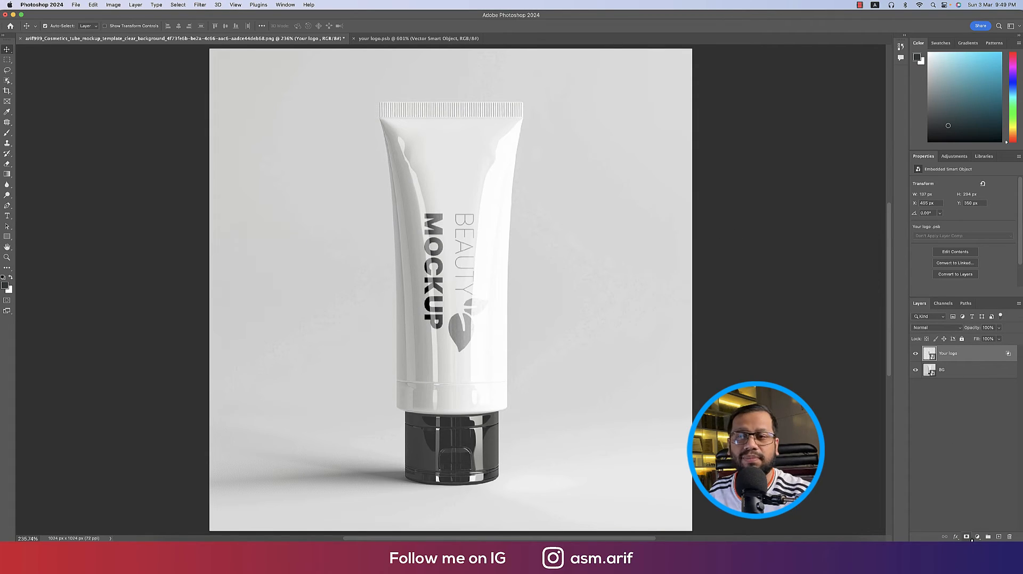
Add a Solid Color fill layer clipped to the Your logo layer
{"action": "left_click", "coordinate": [977, 537]}
{"action": "scroll", "coordinate": [991, 440], "scroll_direction": "up", "scroll_amount": 3}
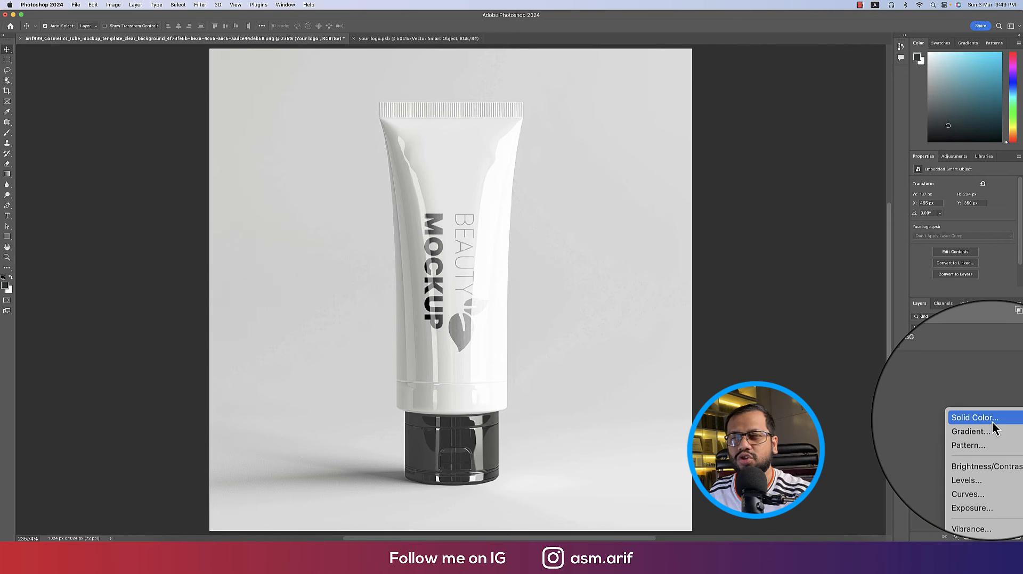
{"action": "left_click", "coordinate": [992, 421]}
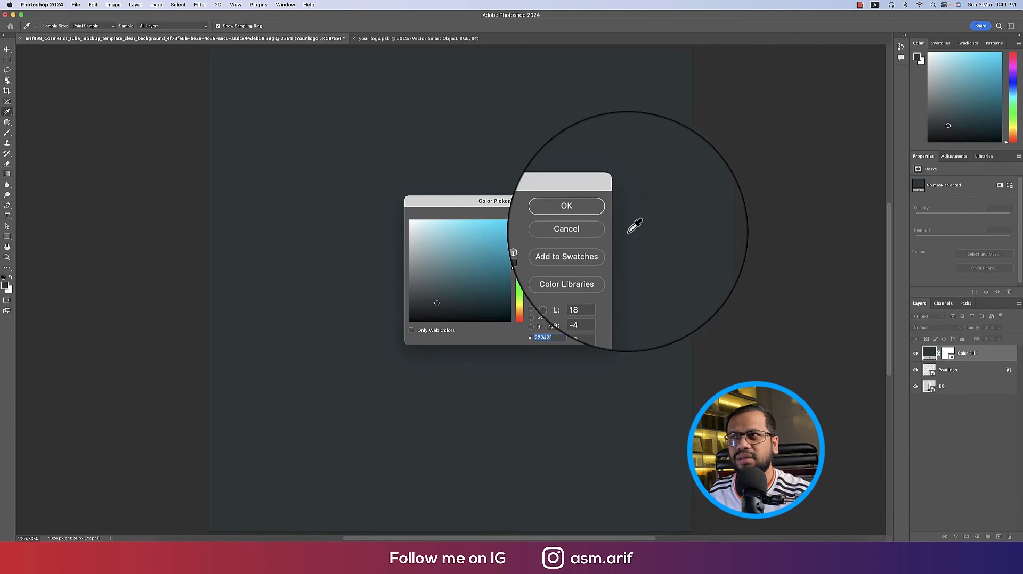
{"action": "left_click", "coordinate": [590, 216]}
{"action": "right_click", "coordinate": [973, 365]}
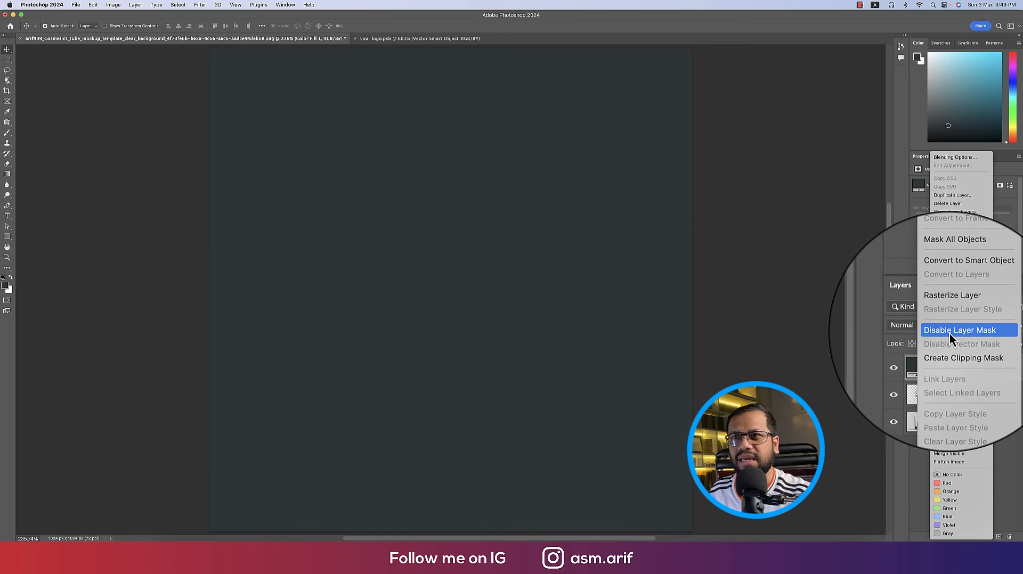
{"action": "left_click", "coordinate": [946, 348]}
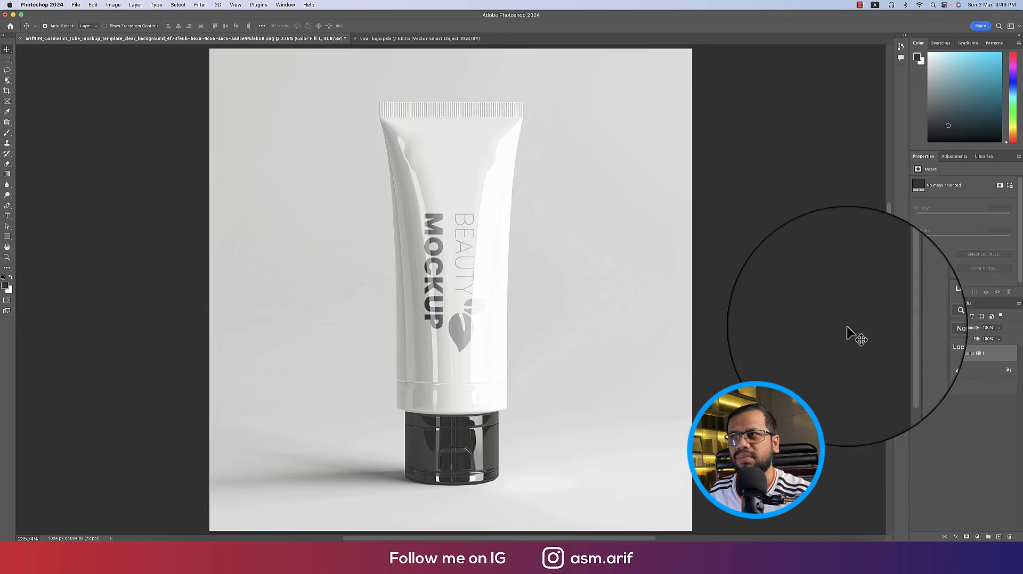
Change the fill colour to blue and reopen the Your logo blending options
{"action": "double_click", "coordinate": [937, 355]}
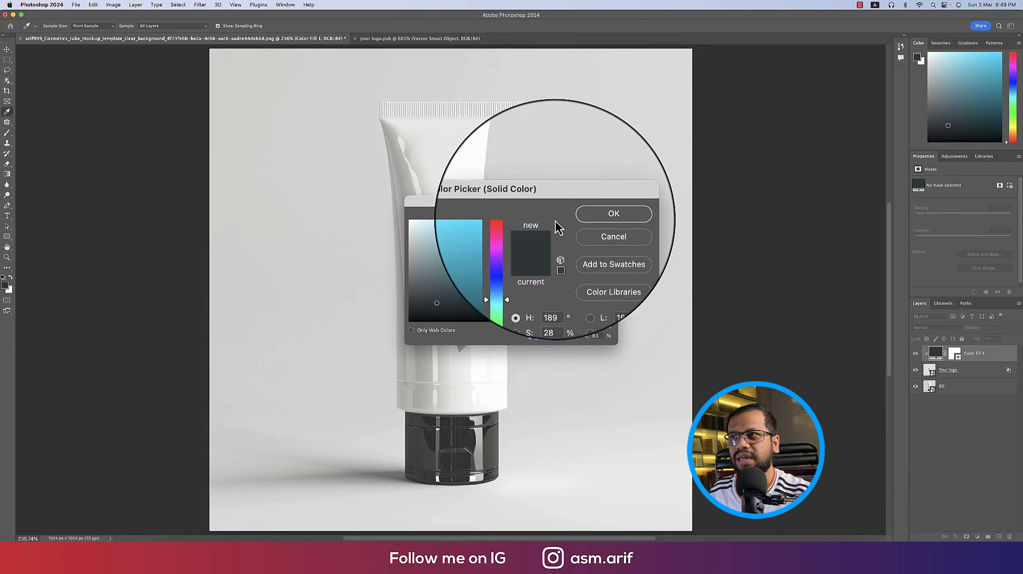
{"action": "left_click_drag", "start_coordinate": [690, 201], "coordinate": [685, 173]}
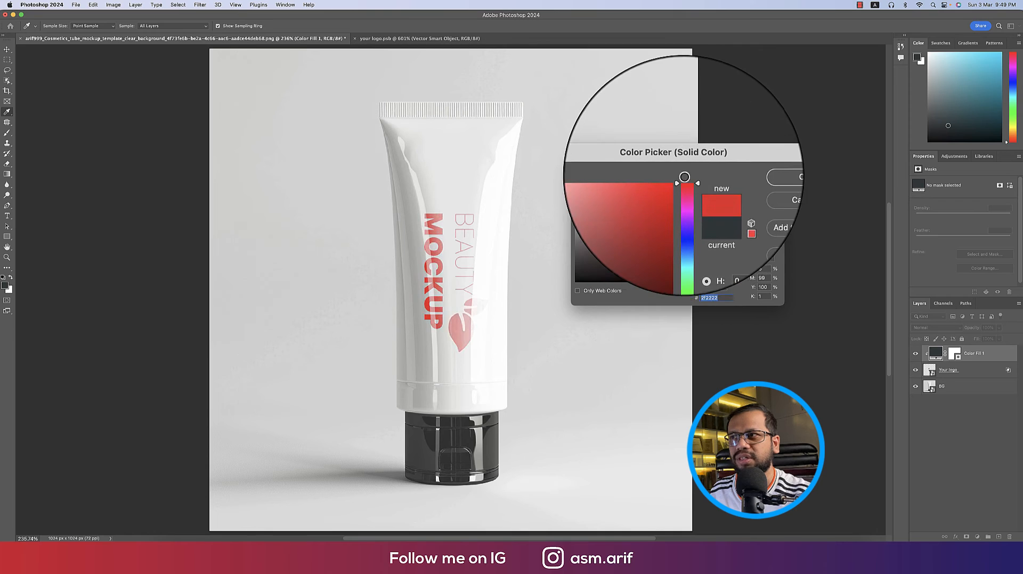
{"action": "left_click_drag", "start_coordinate": [687, 287], "coordinate": [681, 220]}
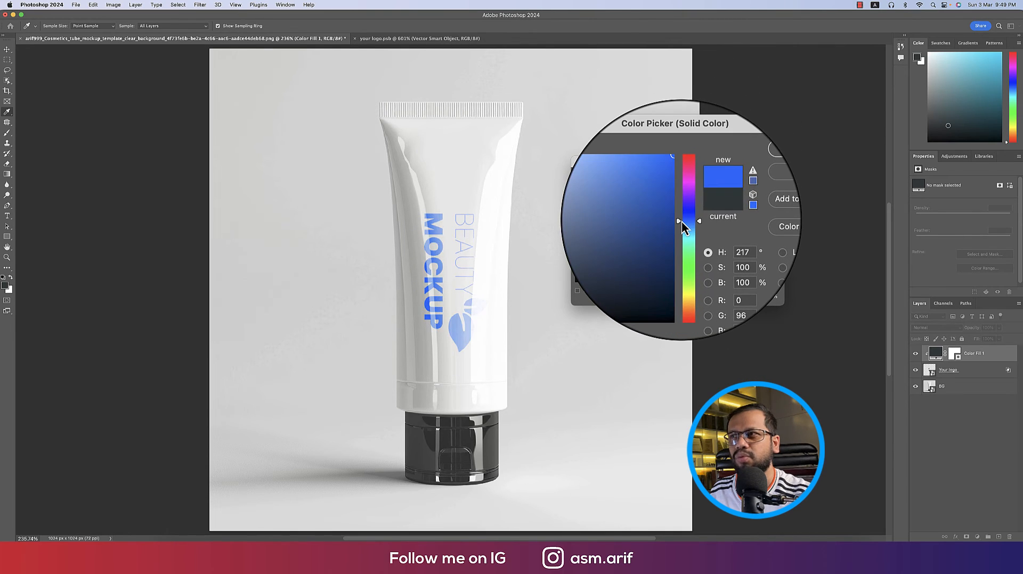
{"action": "left_click", "coordinate": [759, 177]}
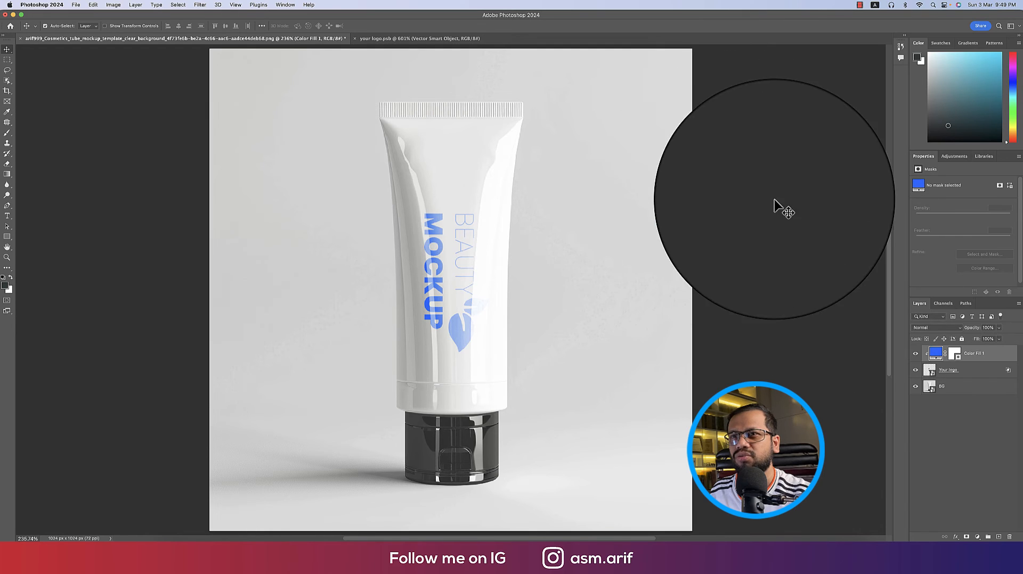
{"action": "double_click", "coordinate": [1000, 370]}
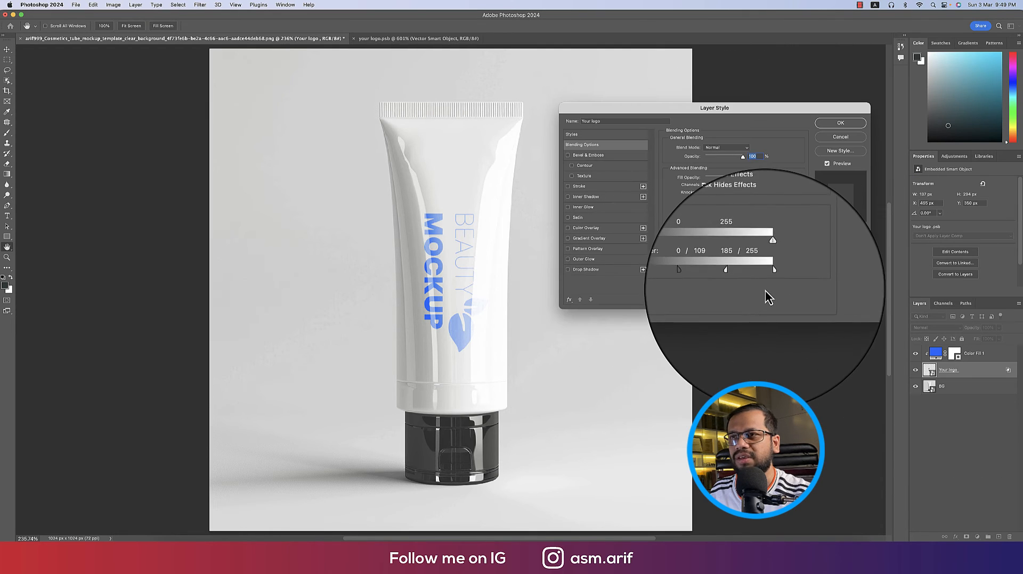
Pull the Underlying Layer white slider left, then recolour Color Fill 1 to dark navy
{"action": "left_click_drag", "start_coordinate": [771, 280], "coordinate": [699, 279]}
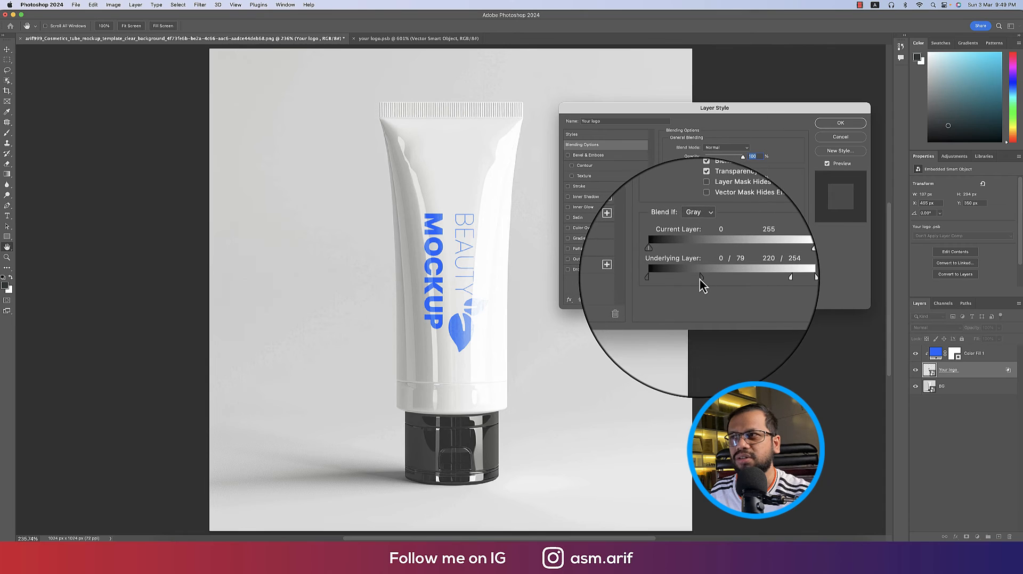
{"action": "left_click", "coordinate": [840, 123]}
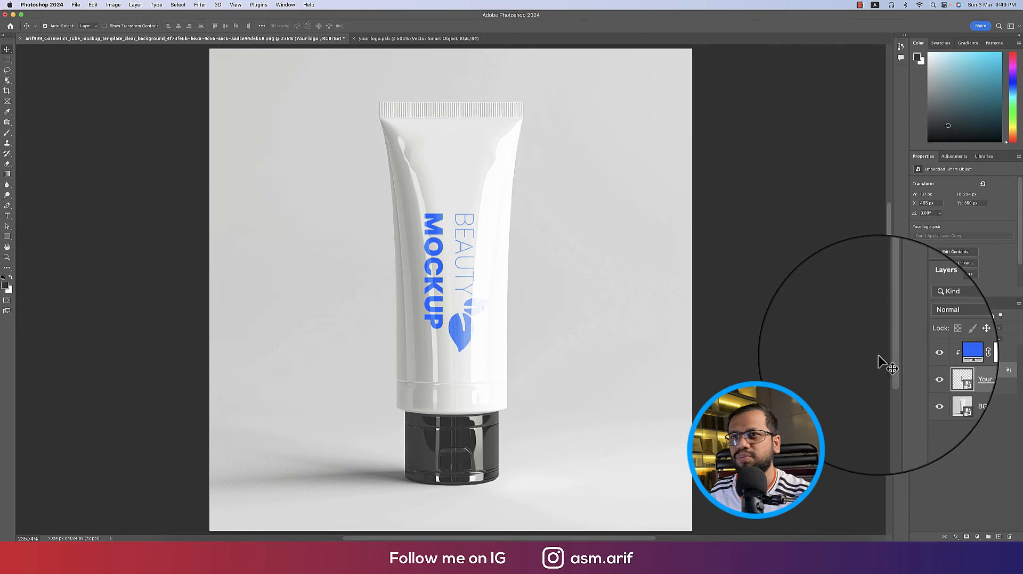
{"action": "double_click", "coordinate": [936, 354]}
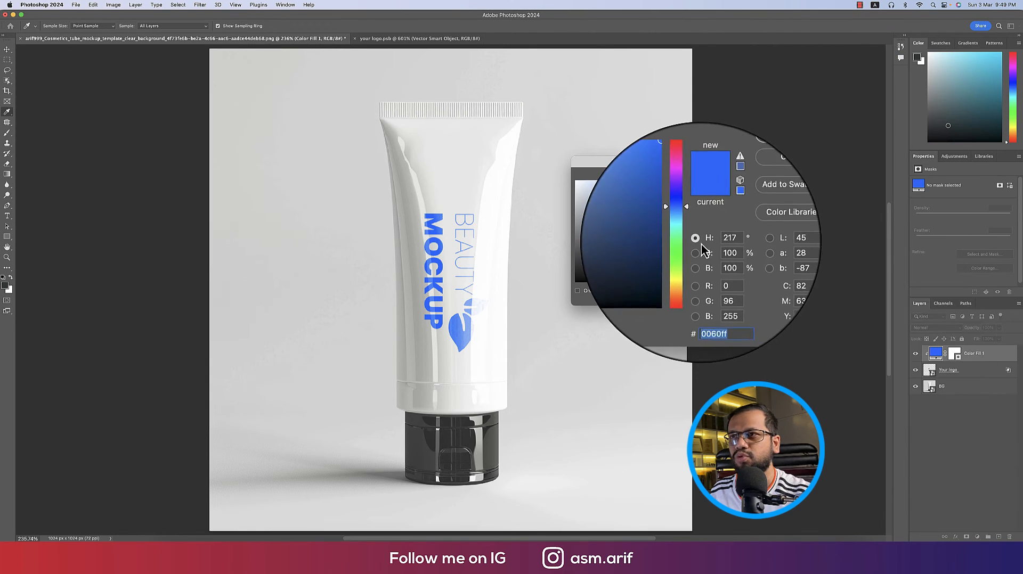
{"action": "left_click_drag", "start_coordinate": [693, 253], "coordinate": [689, 275]}
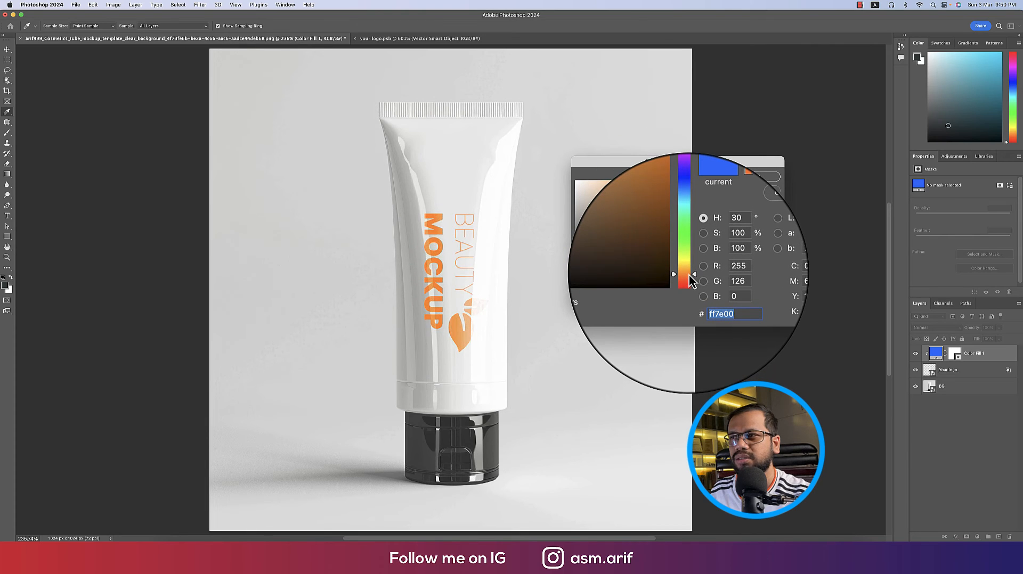
{"action": "left_click", "coordinate": [689, 212]}
{"action": "mouse_move", "coordinate": [658, 198]}
{"action": "left_mouse_down"}
{"action": "mouse_move", "coordinate": [602, 209]}
{"action": "mouse_move", "coordinate": [635, 245]}
{"action": "left_mouse_up"}
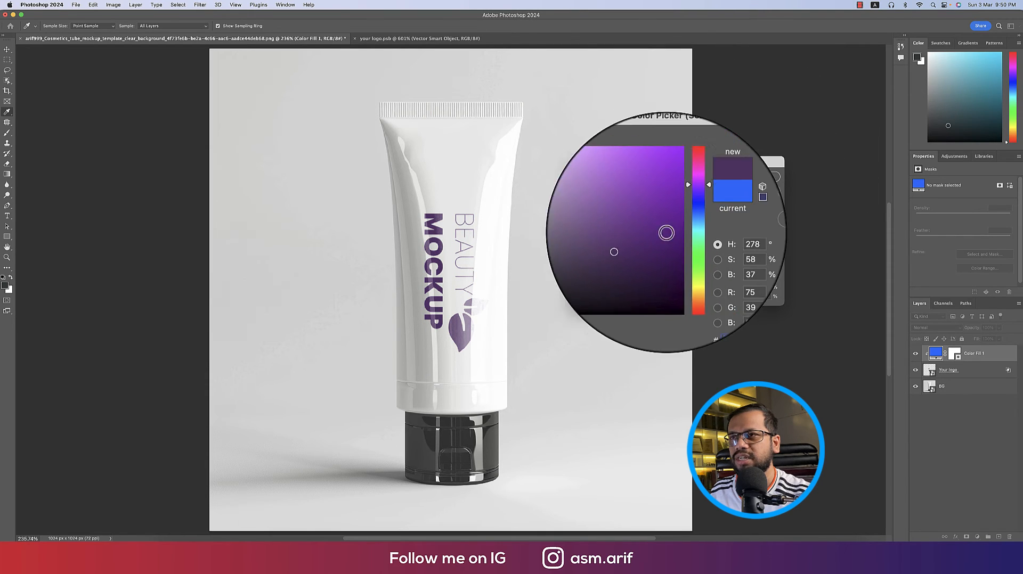
{"action": "mouse_move", "coordinate": [690, 209]}
{"action": "left_mouse_down"}
{"action": "mouse_move", "coordinate": [685, 238]}
{"action": "mouse_move", "coordinate": [686, 227]}
{"action": "left_mouse_up"}
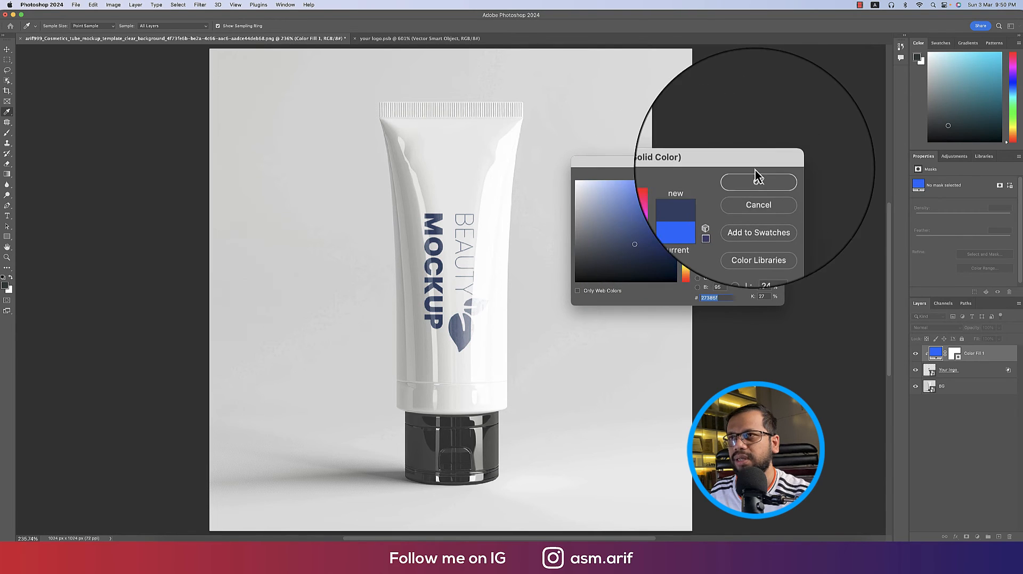
{"action": "left_click", "coordinate": [760, 181]}
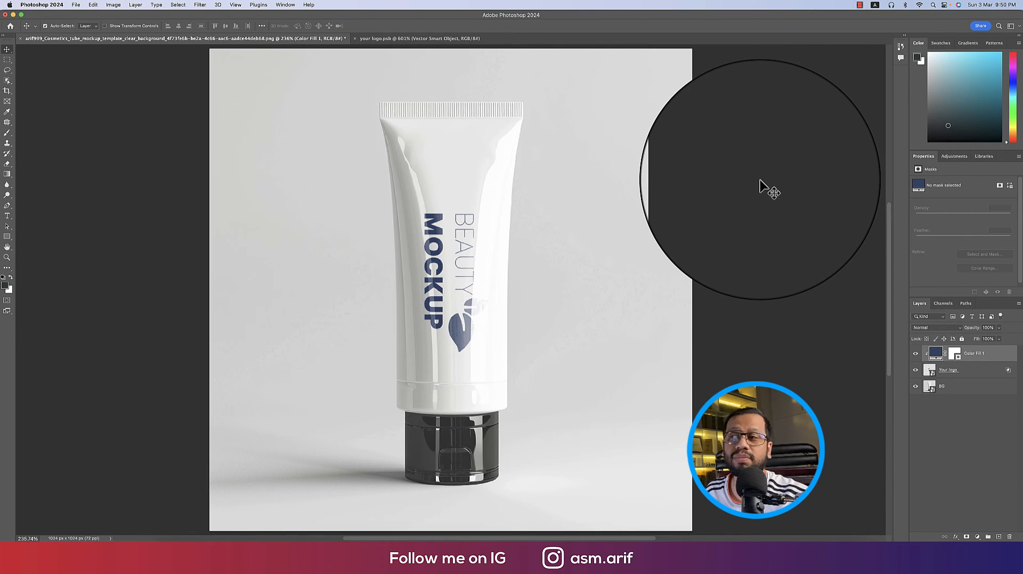
Move the Underlying Layer white slider to 189 so more tube highlights show through
{"action": "double_click", "coordinate": [1006, 374]}
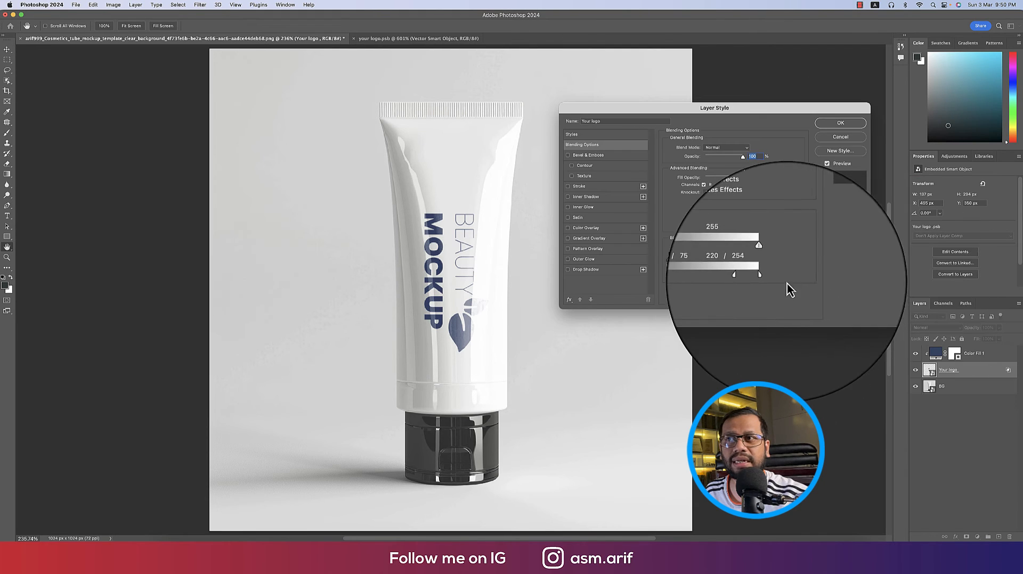
{"action": "mouse_move", "coordinate": [754, 277]}
{"action": "left_mouse_down"}
{"action": "mouse_move", "coordinate": [743, 277]}
{"action": "mouse_move", "coordinate": [757, 278]}
{"action": "left_mouse_up"}
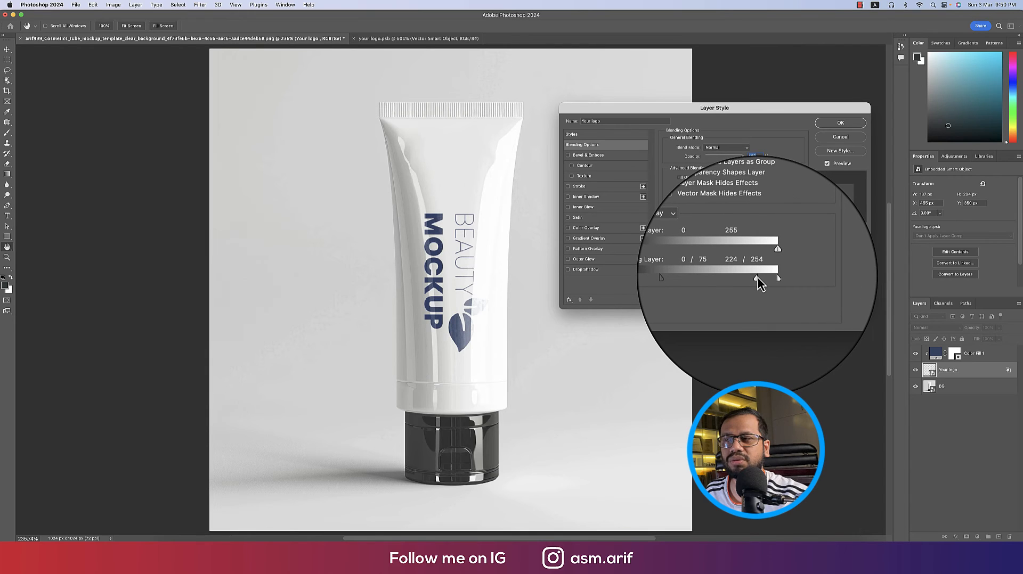
{"action": "left_click", "coordinate": [840, 123]}
{"action": "key", "text": "super"}
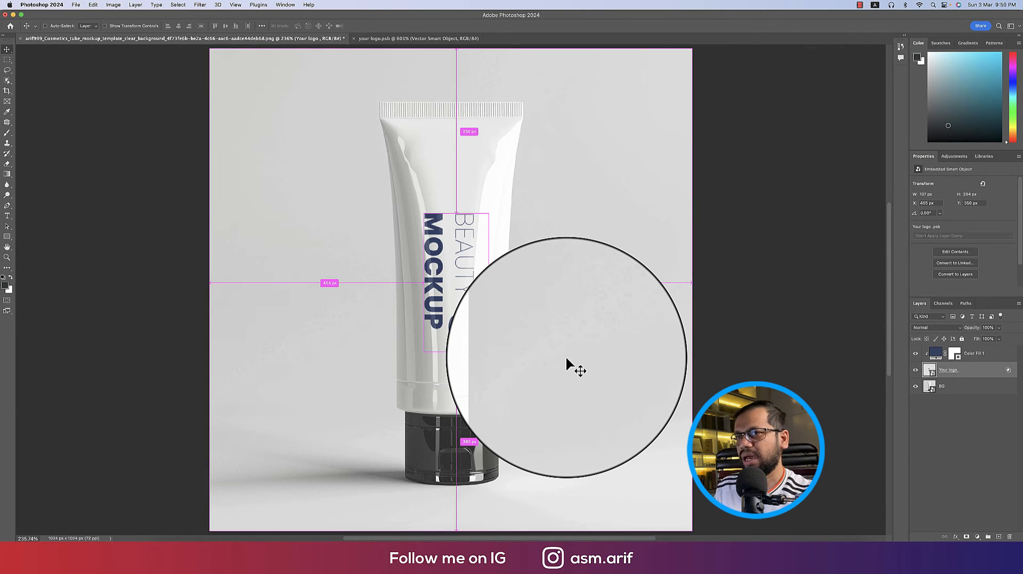
Group the logo and Color Fill 1 into a Your logo folder labelled red
{"action": "left_click", "coordinate": [983, 357], "text": "shift"}
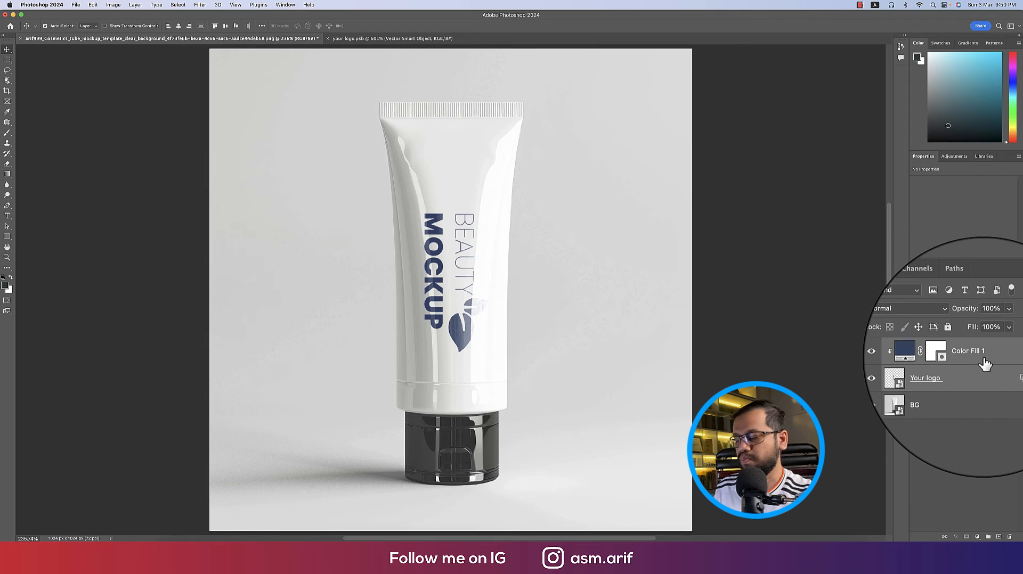
{"action": "key", "text": "super+g"}
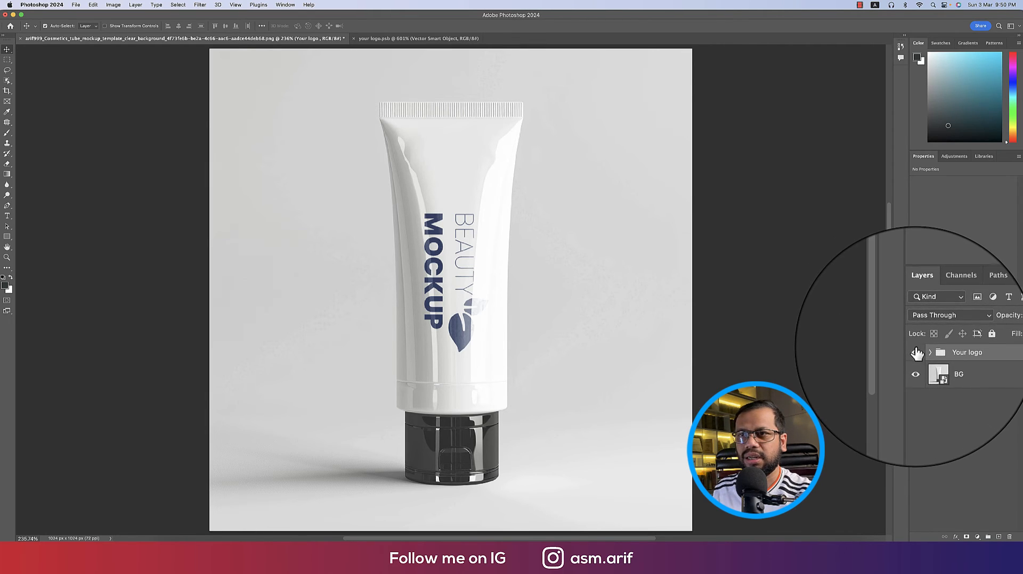
{"action": "right_click", "coordinate": [895, 350]}
{"action": "left_click", "coordinate": [928, 383]}
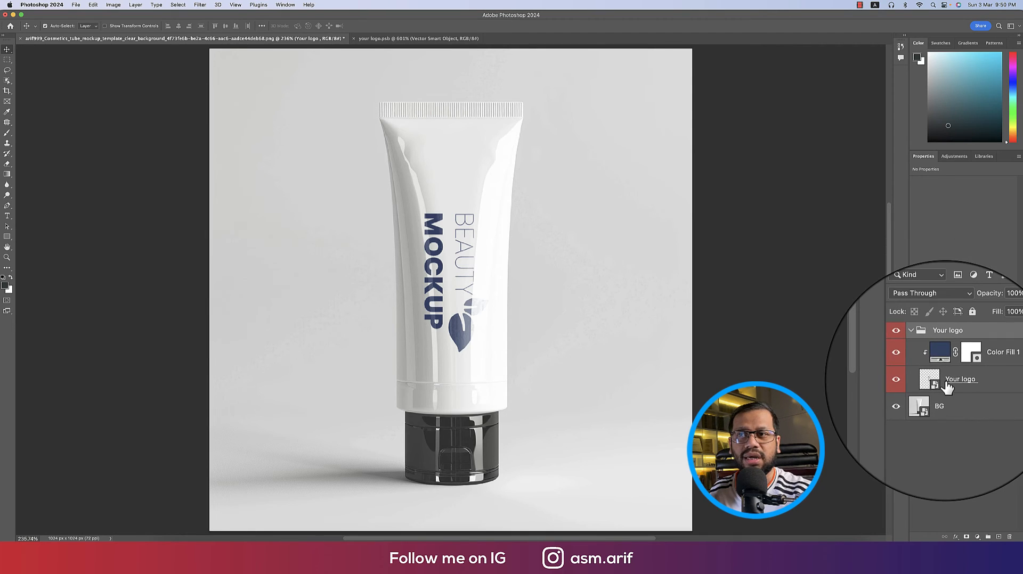
{"action": "left_click", "coordinate": [949, 388]}
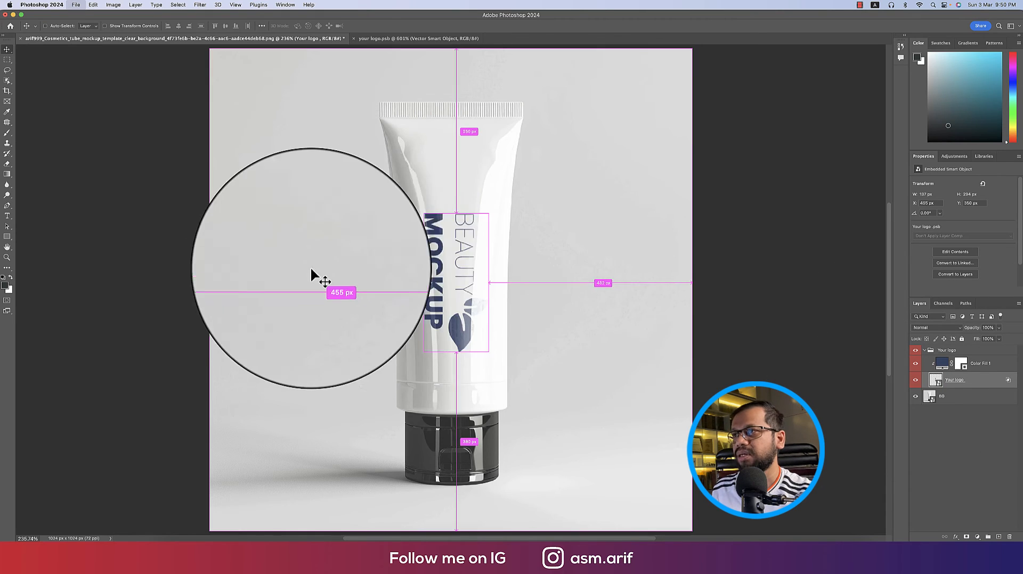
{"action": "key", "text": "super+s"}
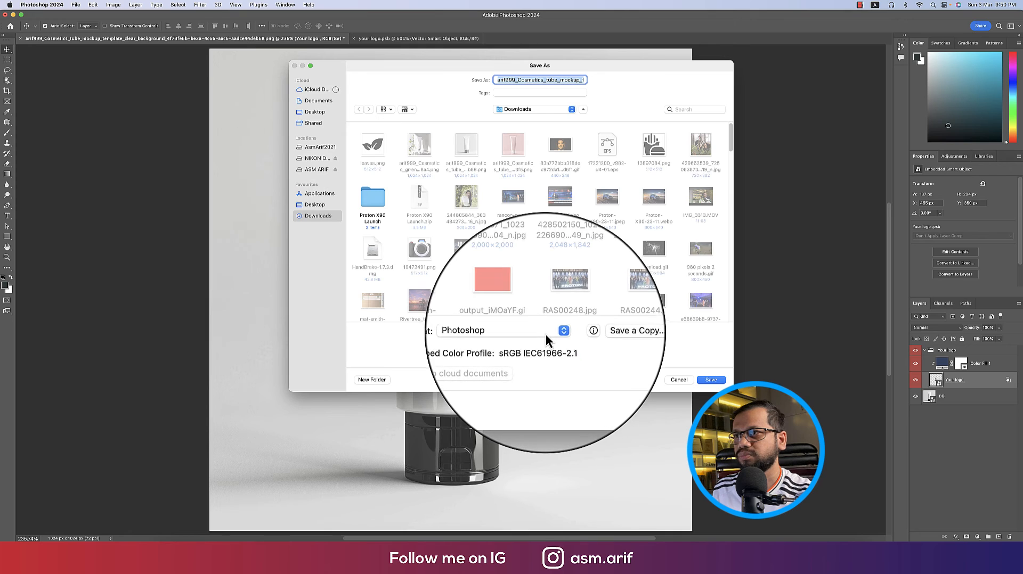
Save the first mockup in Photoshop format, accepting the compatibility option
{"action": "left_click", "coordinate": [546, 333]}
{"action": "left_click", "coordinate": [557, 333]}
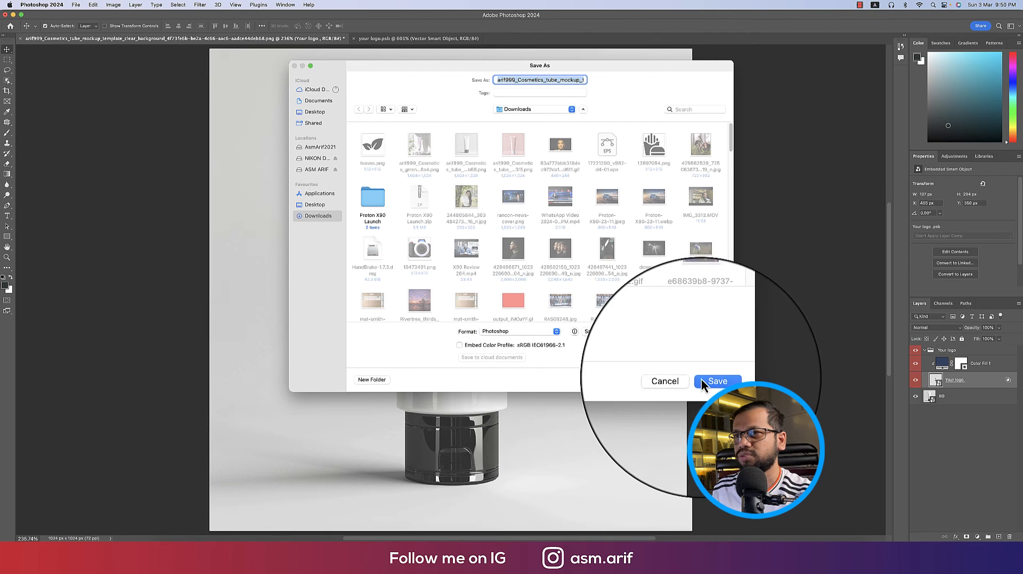
{"action": "left_click", "coordinate": [711, 379]}
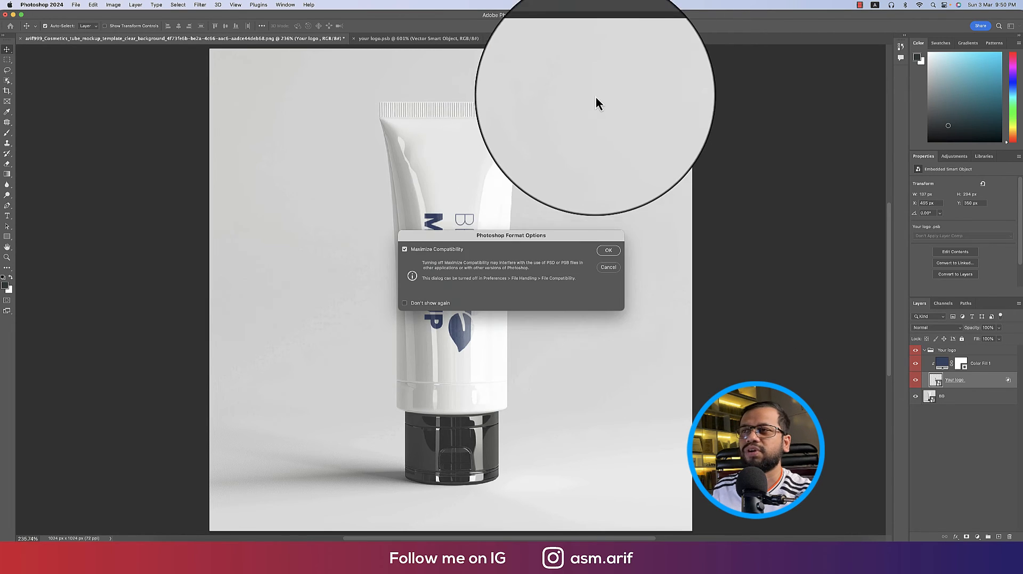
{"action": "left_click", "coordinate": [618, 256]}
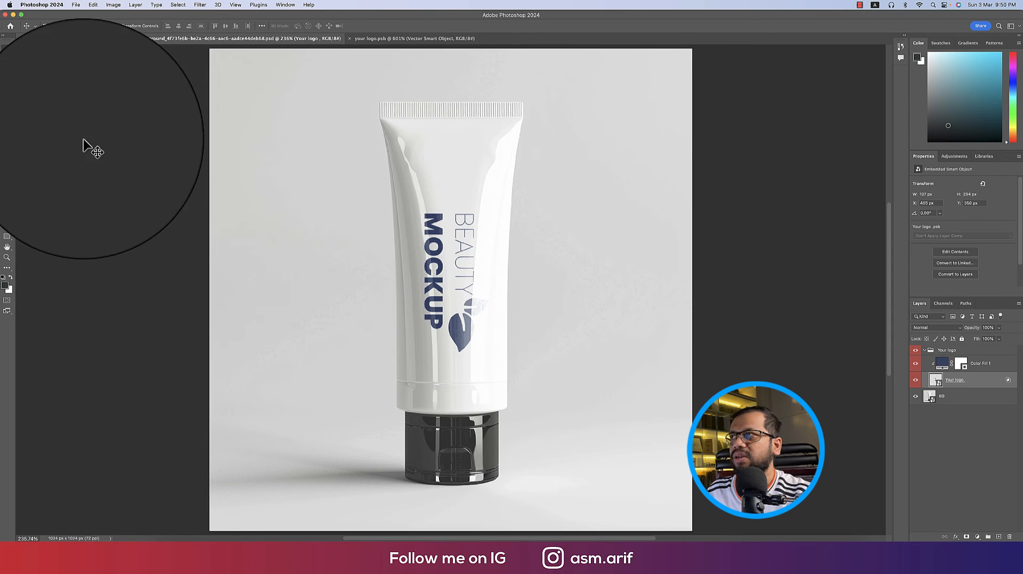
{"action": "left_click", "coordinate": [77, 6]}
Open the second tube mockup image, fit it on screen, and unlock the background as Layer 0
{"action": "left_click", "coordinate": [82, 25]}
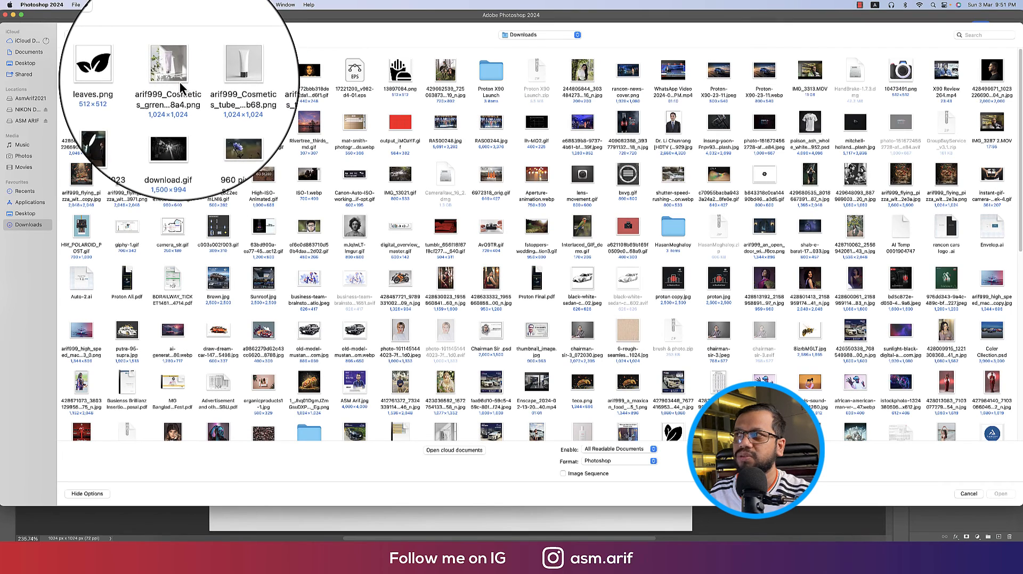
{"action": "left_click", "coordinate": [180, 81]}
{"action": "left_click", "coordinate": [1001, 494]}
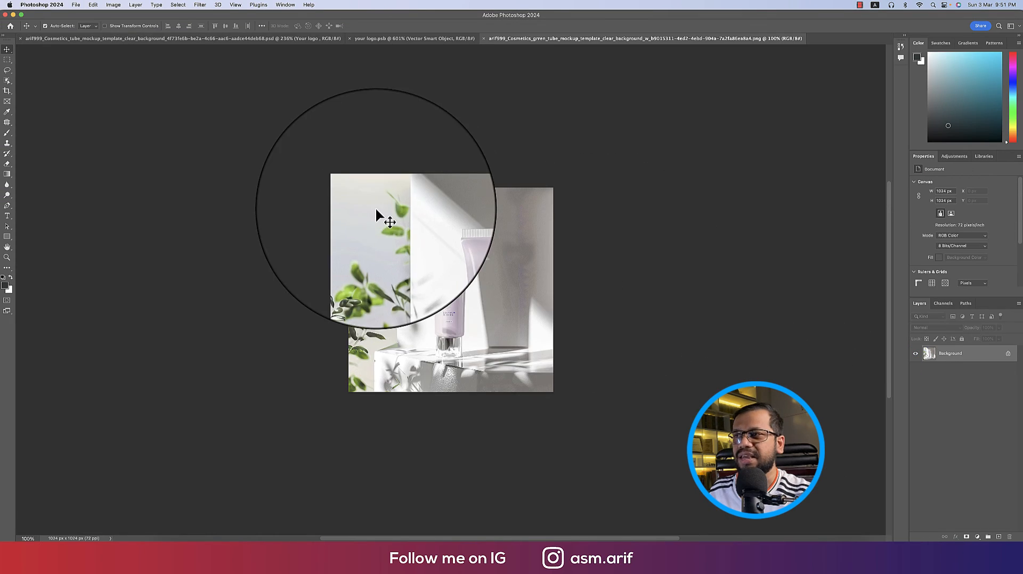
{"action": "key", "text": "super+0"}
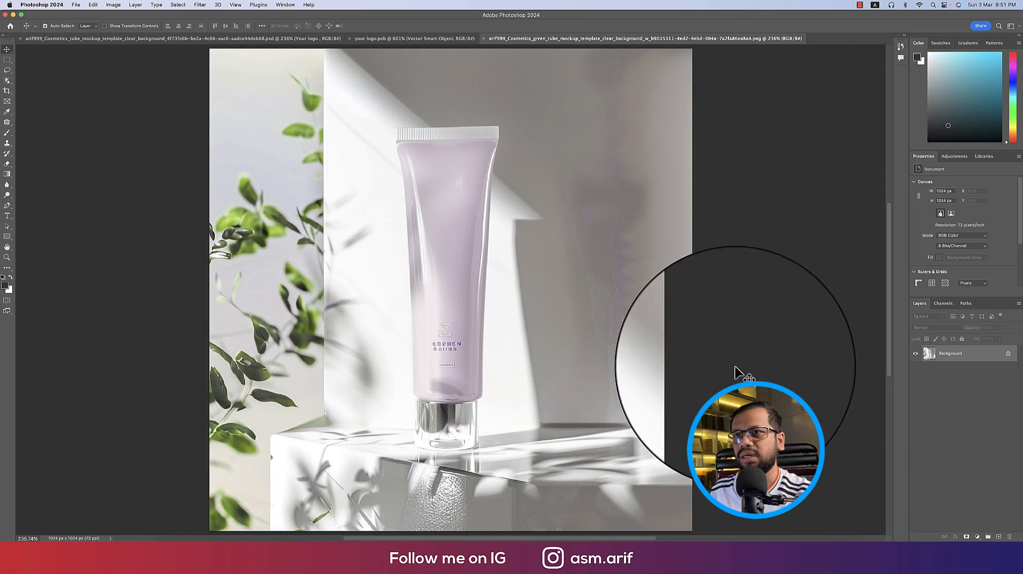
{"action": "left_click", "coordinate": [1009, 354]}
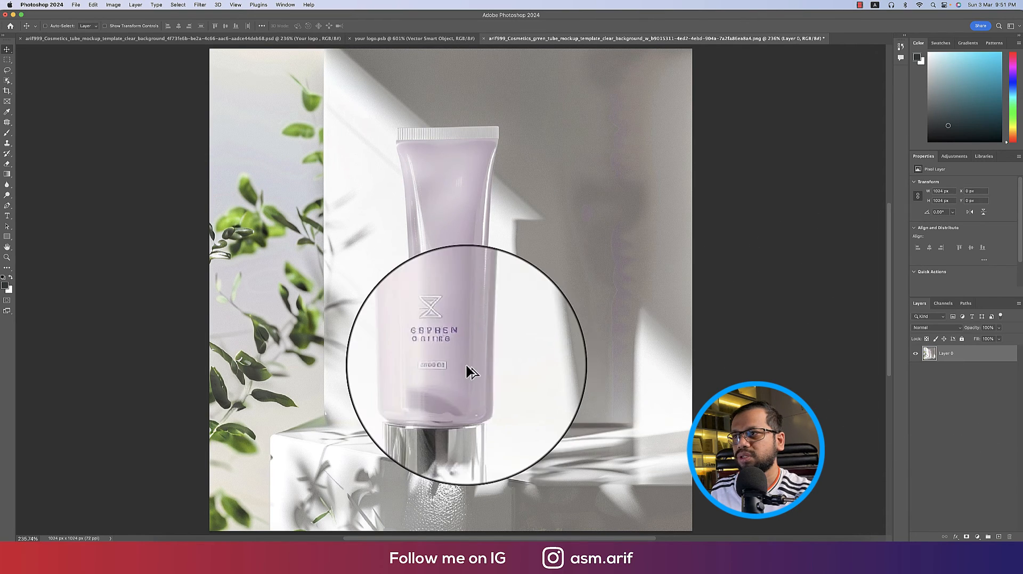
Patch away the hourglass logo using clean tube surface with the Patch Tool
{"action": "scroll", "coordinate": [467, 365], "scroll_direction": "up", "scroll_amount": 10}
{"action": "scroll", "coordinate": [466, 366], "scroll_direction": "down", "scroll_amount": 8}
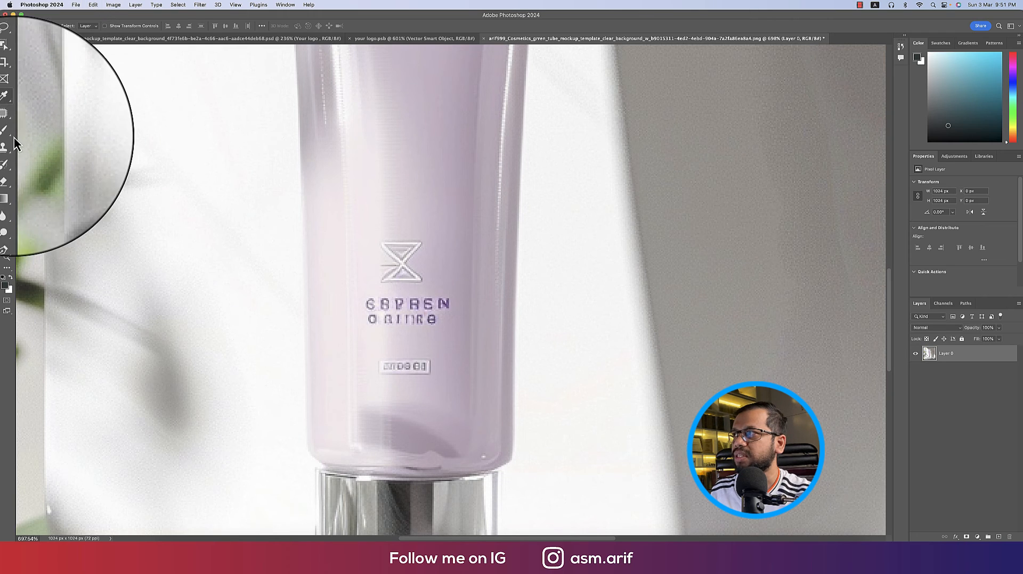
{"action": "right_click", "coordinate": [7, 122]}
{"action": "left_click", "coordinate": [51, 151]}
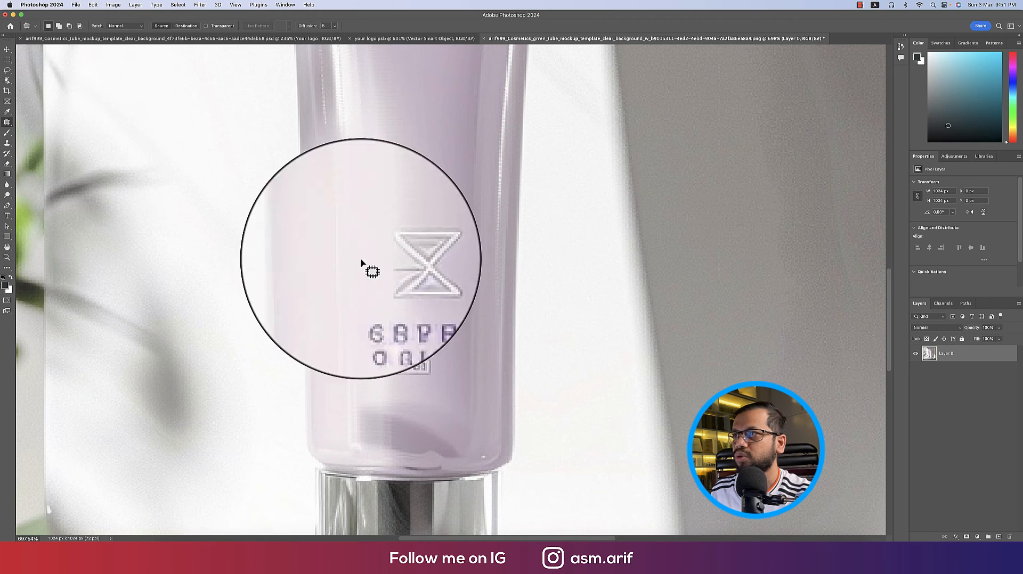
{"action": "mouse_move", "coordinate": [382, 234]}
{"action": "left_mouse_down"}
{"action": "mouse_move", "coordinate": [366, 274]}
{"action": "mouse_move", "coordinate": [377, 290]}
{"action": "left_mouse_up"}
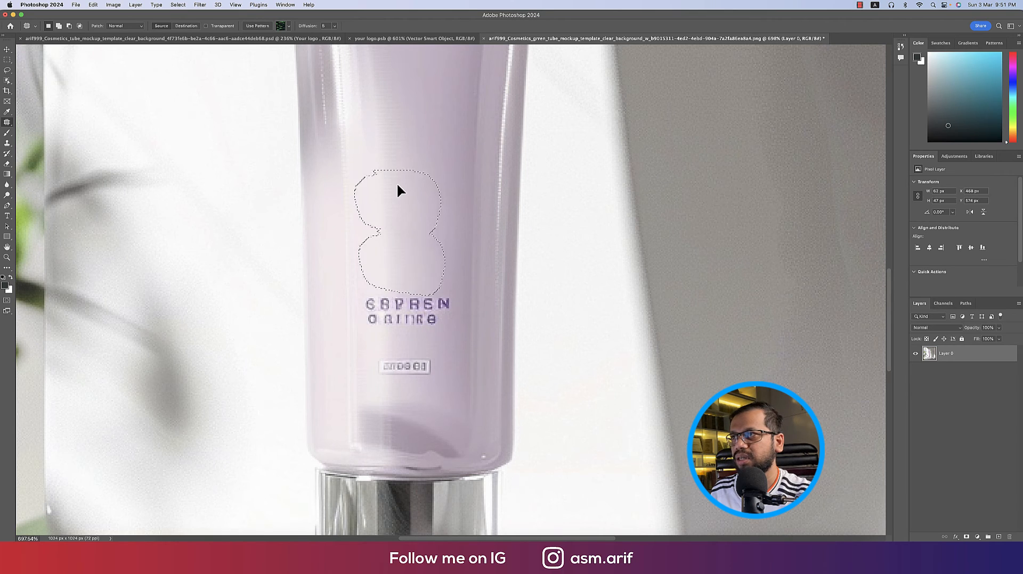
{"action": "left_click_drag", "start_coordinate": [398, 185], "coordinate": [399, 174]}
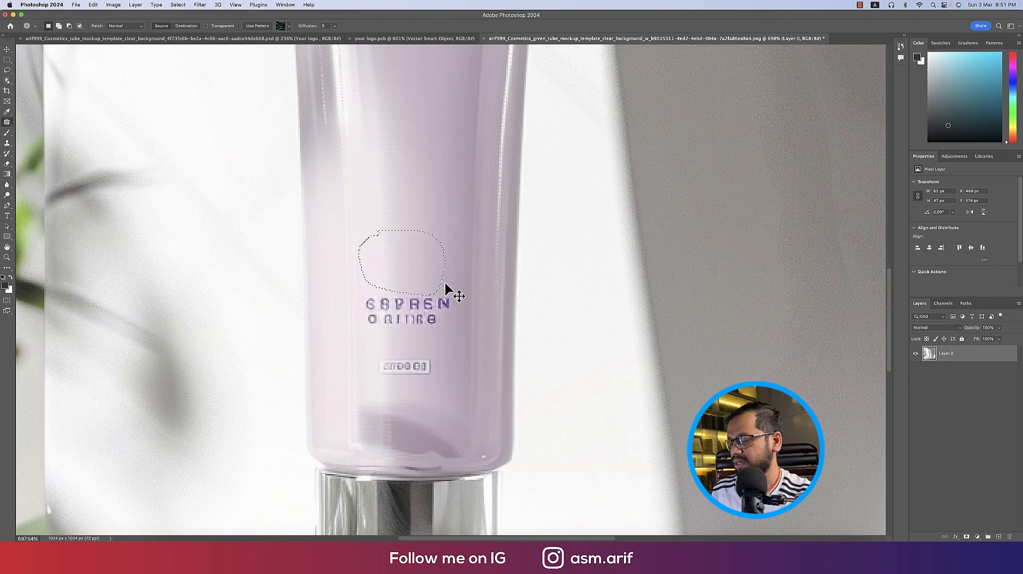
{"action": "key", "text": "super+d"}
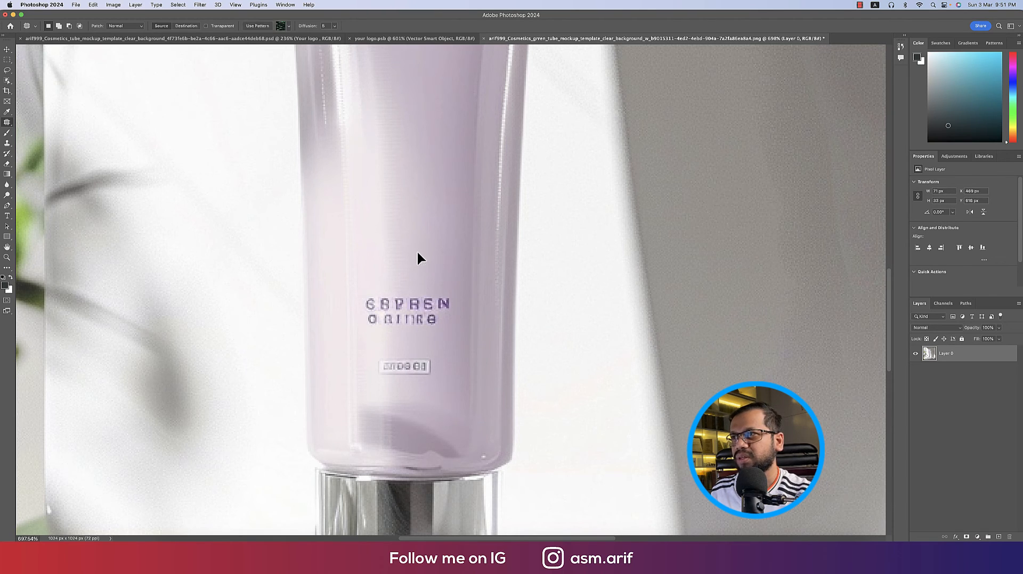
{"action": "key", "text": "super+z"}
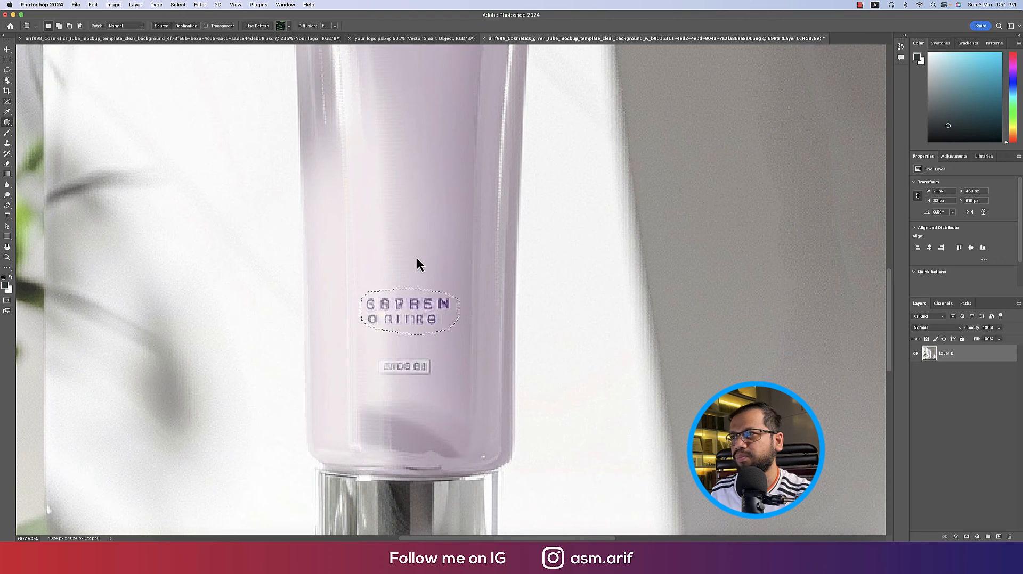
Patch out the brand text and small label, leaving the tube blank
{"action": "left_click_drag", "start_coordinate": [421, 309], "coordinate": [420, 354]}
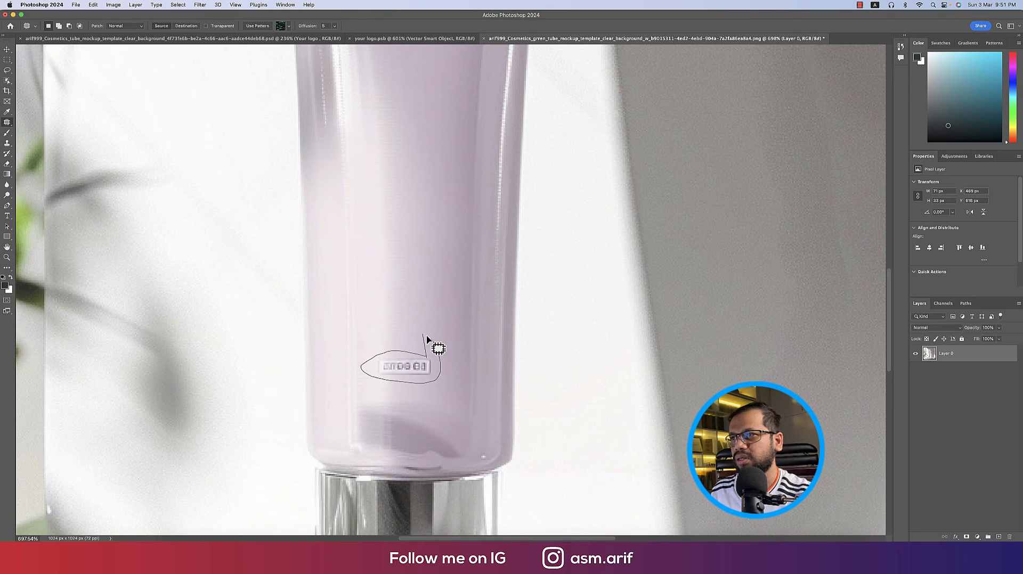
{"action": "left_click_drag", "start_coordinate": [417, 310], "coordinate": [417, 305]}
{"action": "key", "text": "super+d"}
{"action": "key", "text": "super+0"}
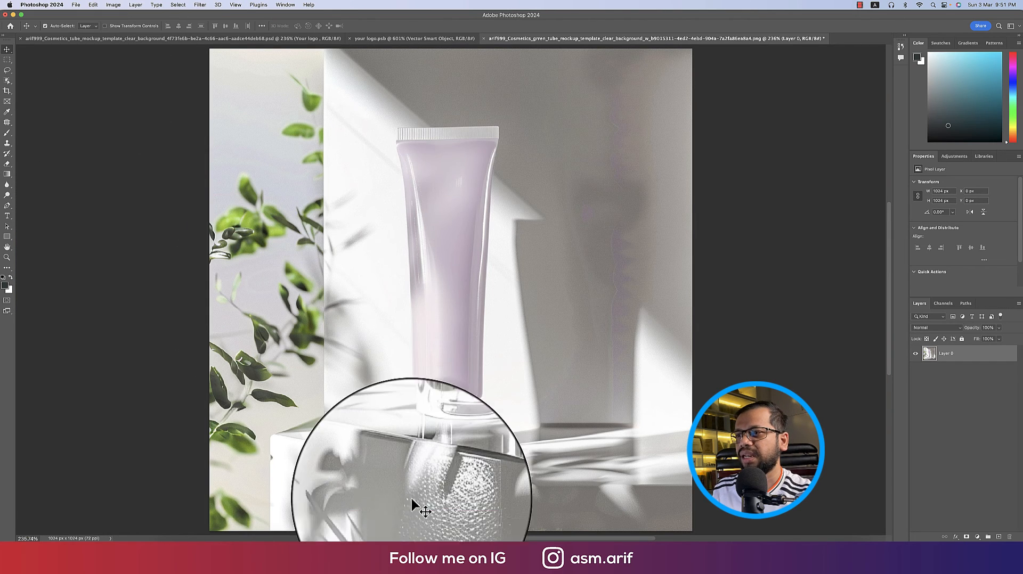
Copy the BEAUTY MOCKUP logo from Illustrator, paste it as a smart object, and shrink it
{"action": "left_click", "coordinate": [478, 537]}
{"action": "key", "text": "a"}
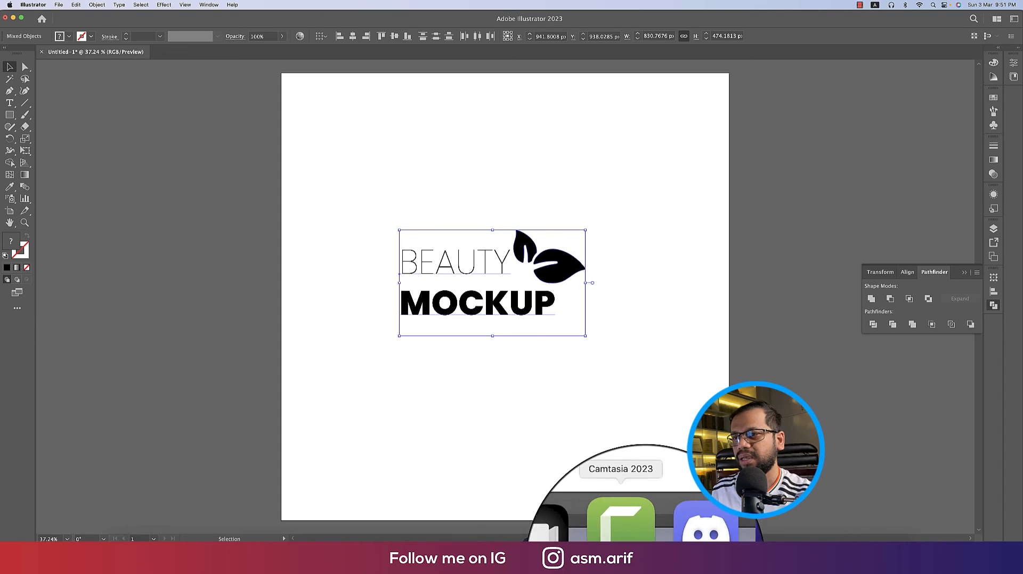
{"action": "left_click", "coordinate": [498, 549]}
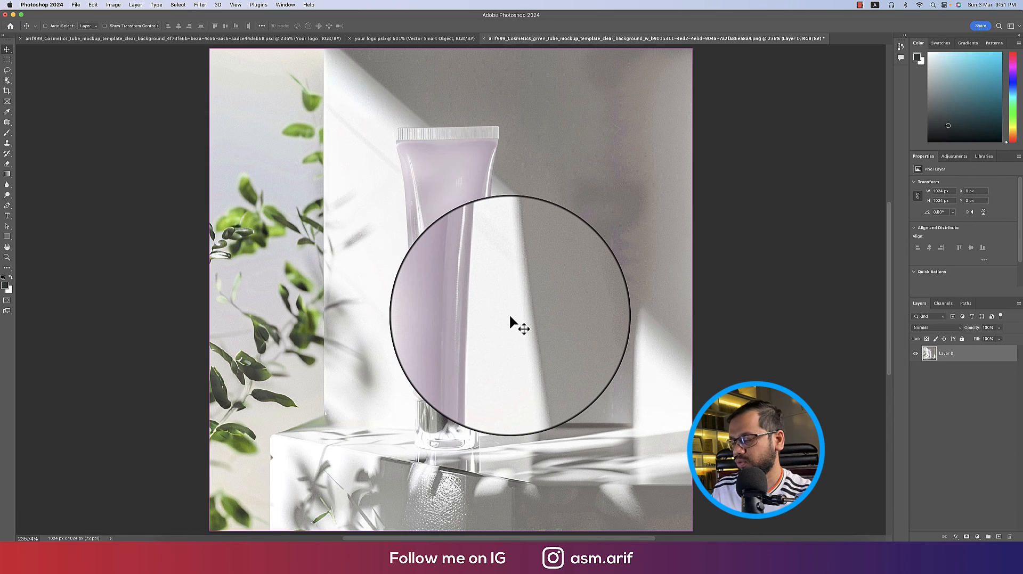
{"action": "key", "text": "super+v"}
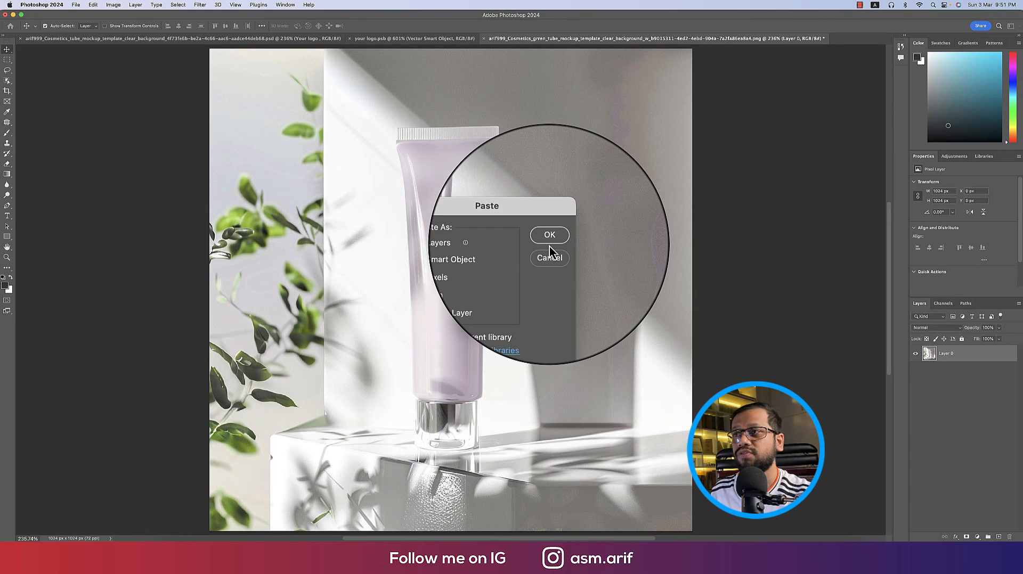
{"action": "left_click", "coordinate": [549, 243]}
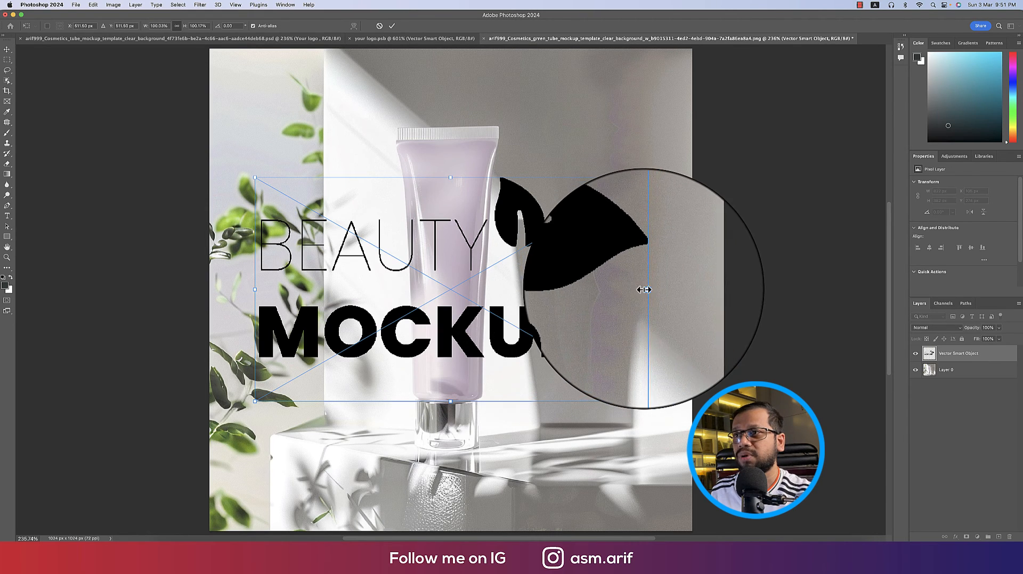
{"action": "left_click_drag", "start_coordinate": [644, 290], "coordinate": [462, 342]}
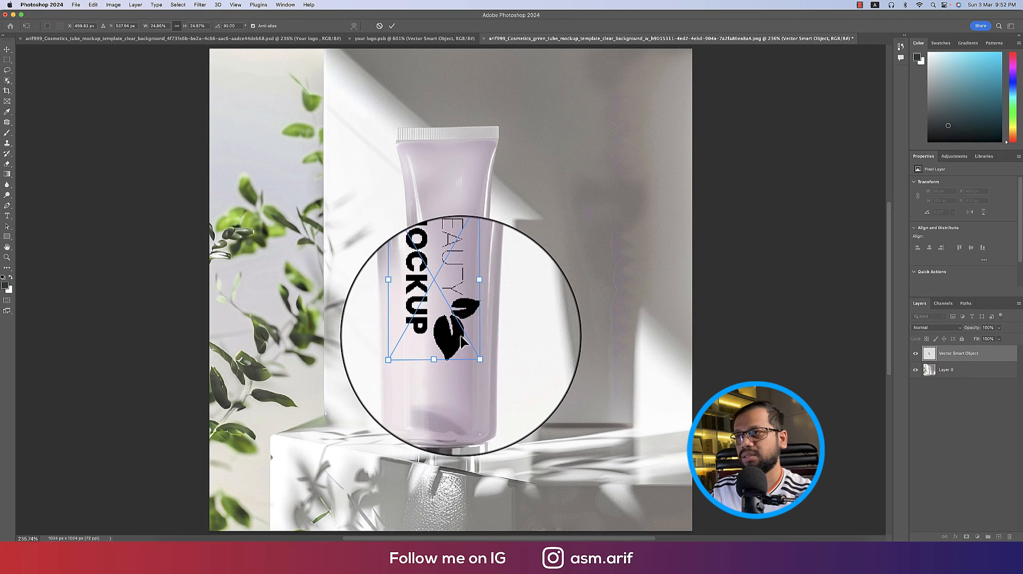
Commit the logo's new size and rotation and open the smart object in Illustrator
{"action": "key", "text": "Return"}
{"action": "double_click", "coordinate": [933, 354]}
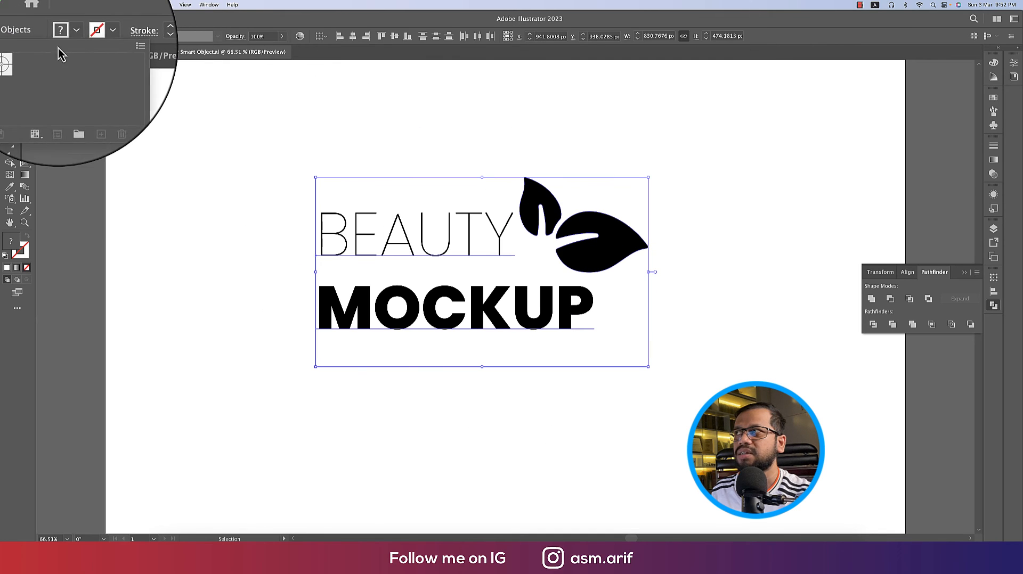
{"action": "double_click", "coordinate": [10, 243]}
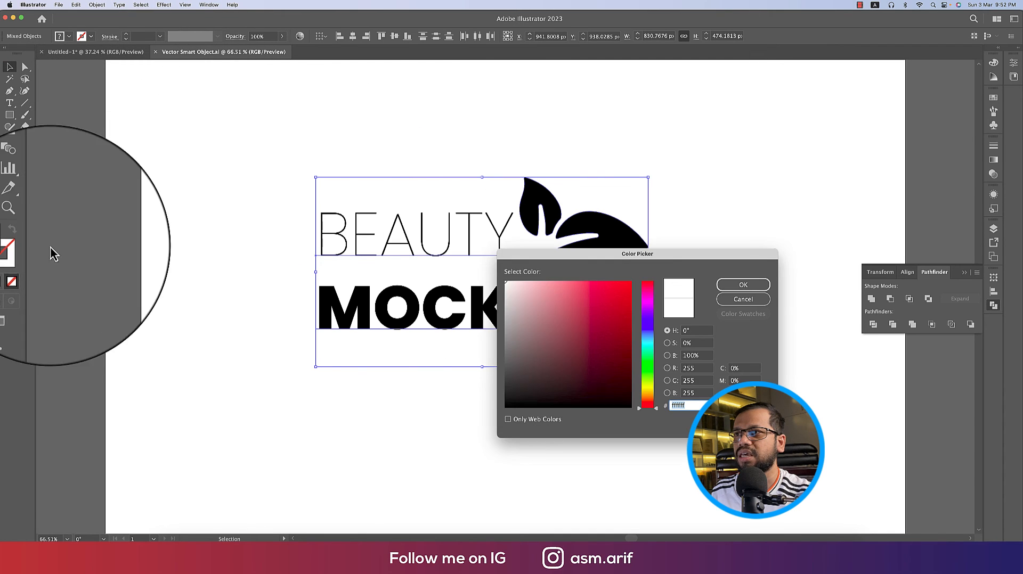
{"action": "left_click", "coordinate": [762, 296]}
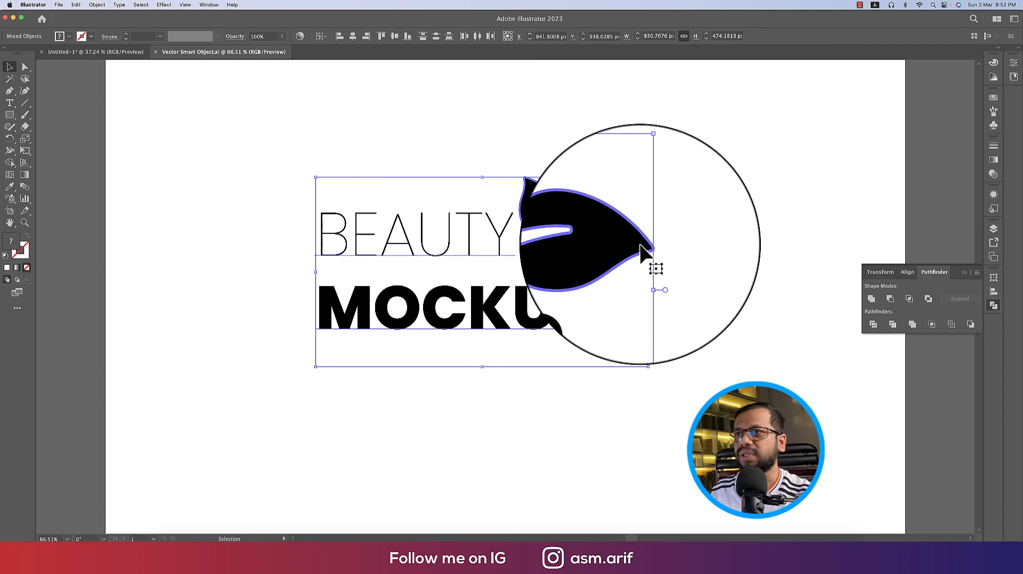
Try a green fill on the leaf group, then set the leaves back to black
{"action": "left_click", "coordinate": [612, 251]}
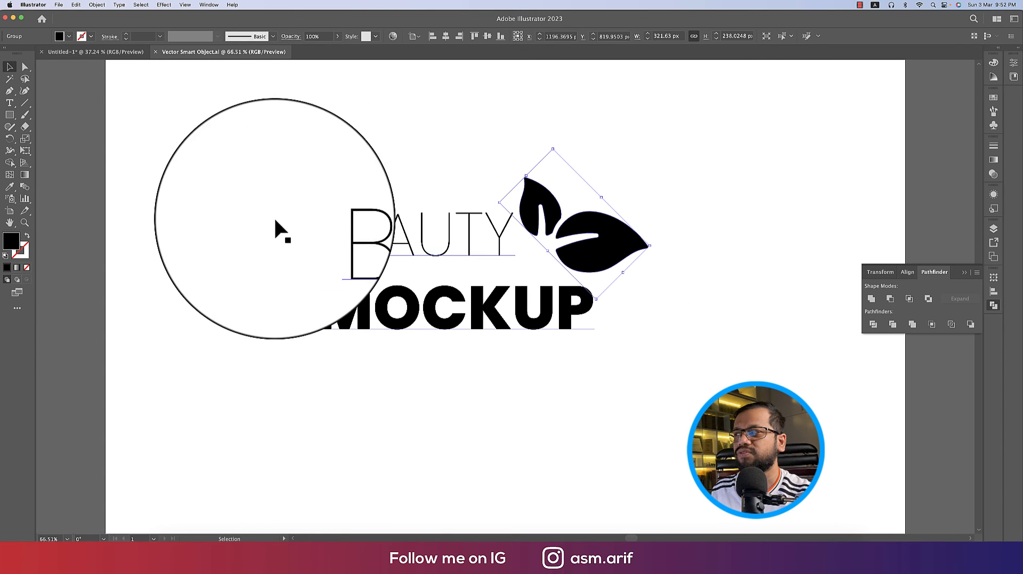
{"action": "double_click", "coordinate": [10, 241]}
{"action": "left_click_drag", "start_coordinate": [649, 351], "coordinate": [648, 356]}
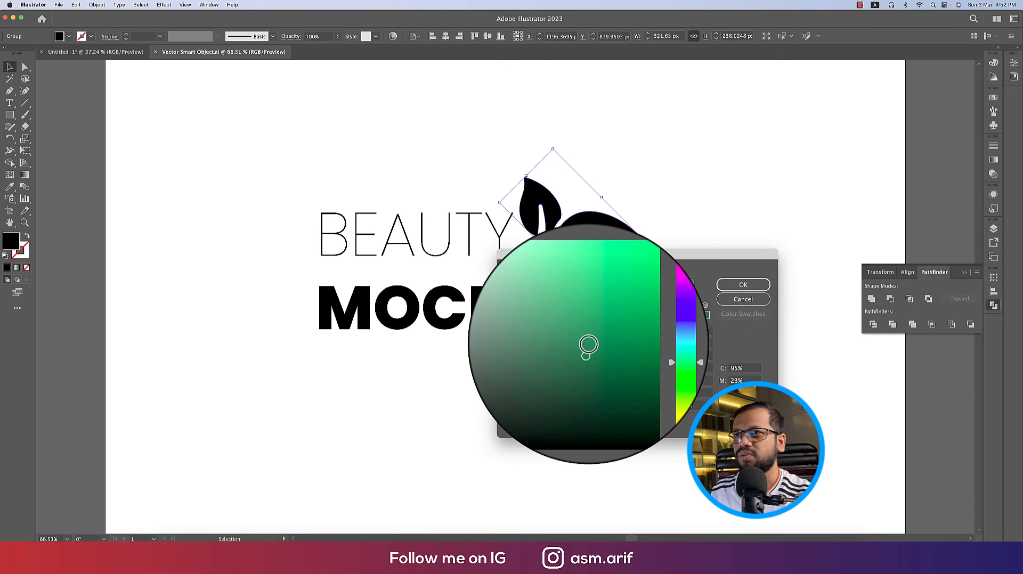
{"action": "left_click", "coordinate": [746, 287]}
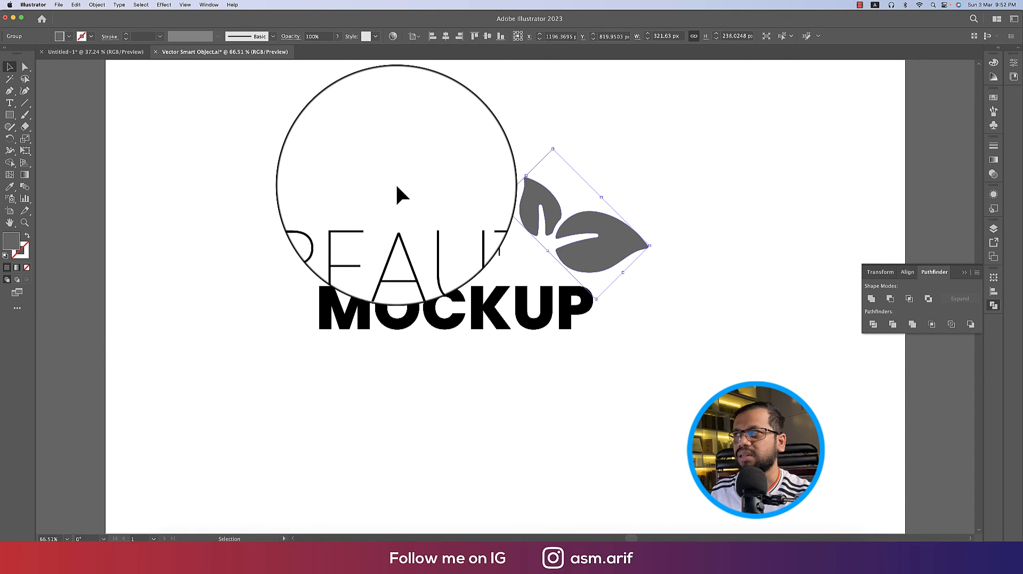
{"action": "left_click", "coordinate": [69, 36]}
{"action": "left_click", "coordinate": [24, 56]}
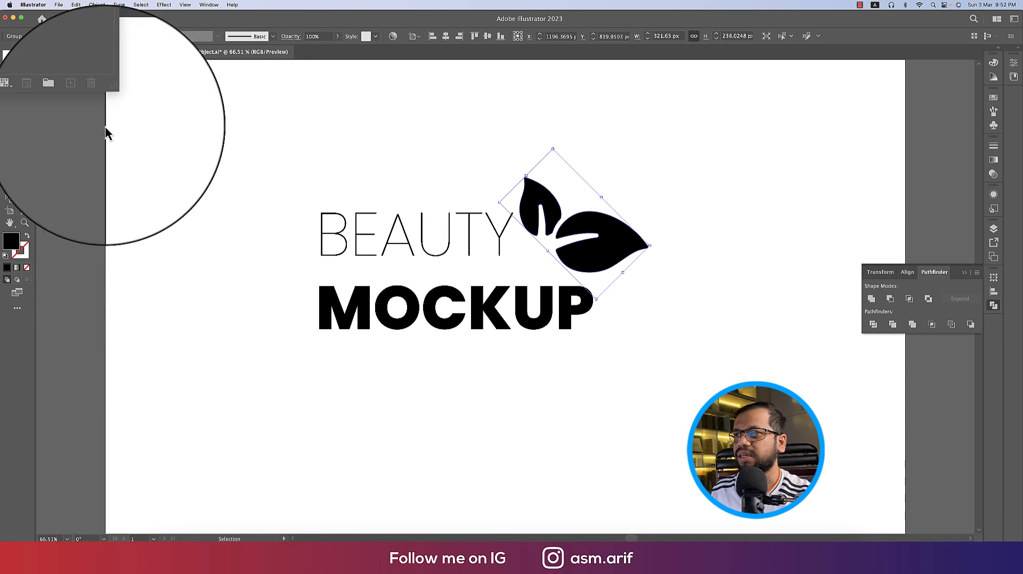
Convert the BEAUTY MOCKUP text to outlines and give it a trial red fill
{"action": "left_click_drag", "start_coordinate": [312, 181], "coordinate": [353, 357]}
{"action": "right_click", "coordinate": [373, 321]}
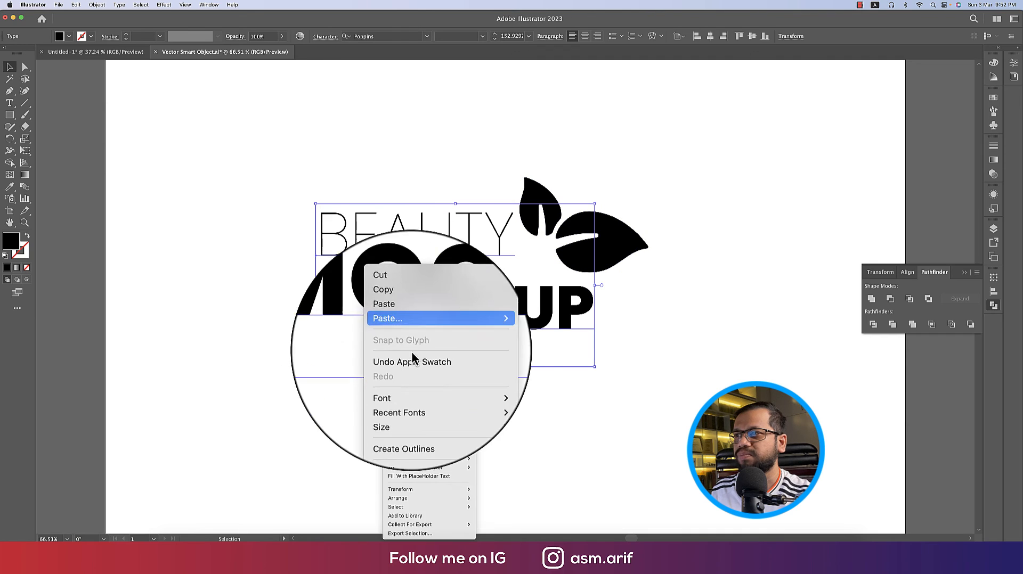
{"action": "left_click", "coordinate": [430, 410]}
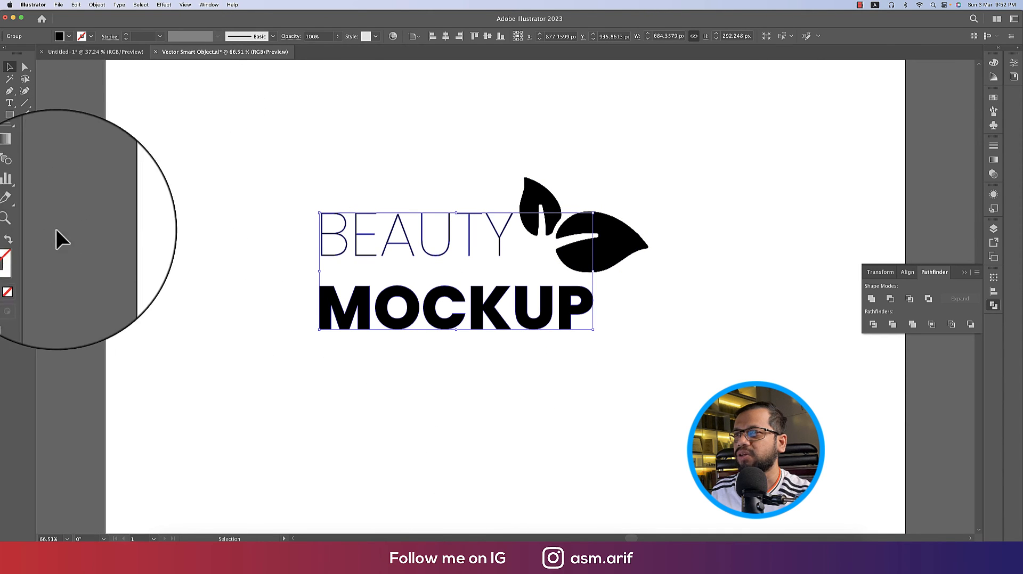
{"action": "double_click", "coordinate": [11, 241]}
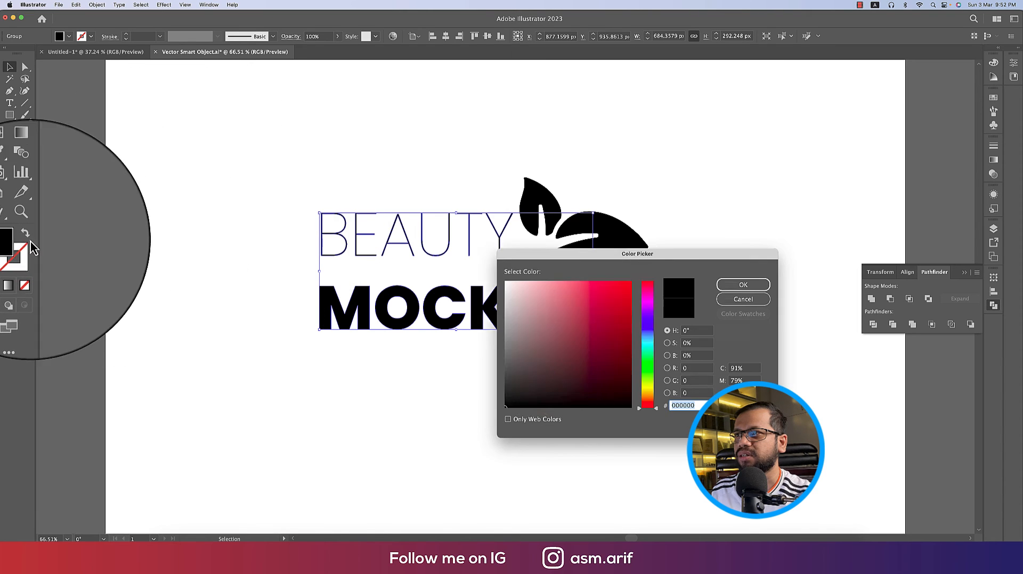
{"action": "left_click", "coordinate": [630, 320]}
{"action": "left_click", "coordinate": [744, 285]}
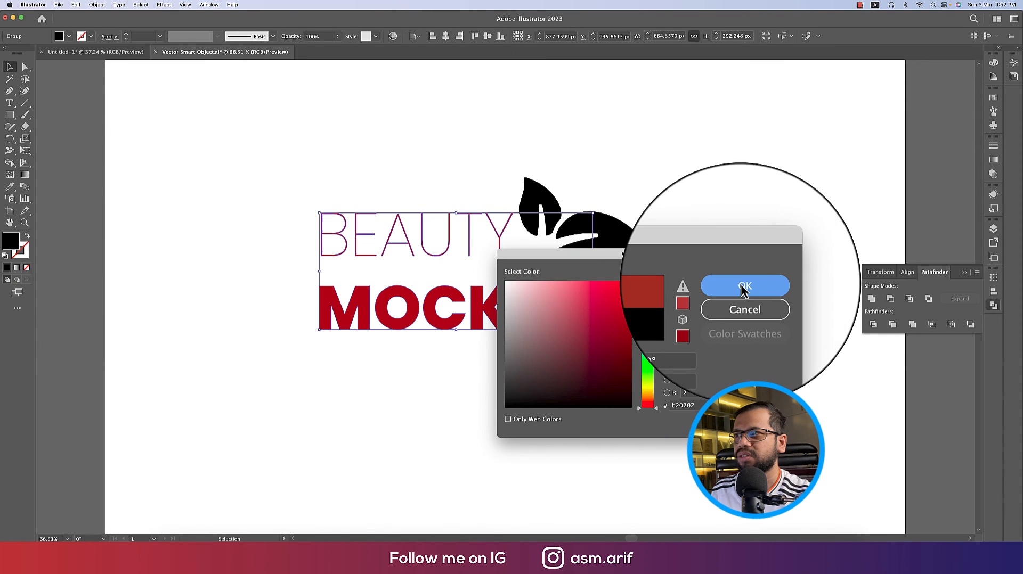
Fill the leaf group with saturated teal #008985
{"action": "left_click", "coordinate": [610, 241]}
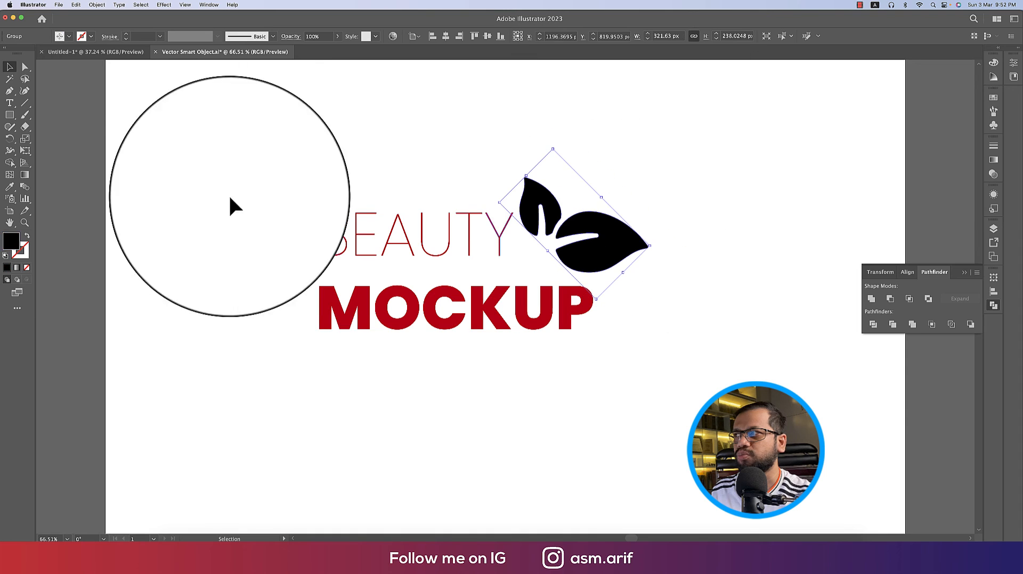
{"action": "double_click", "coordinate": [11, 241]}
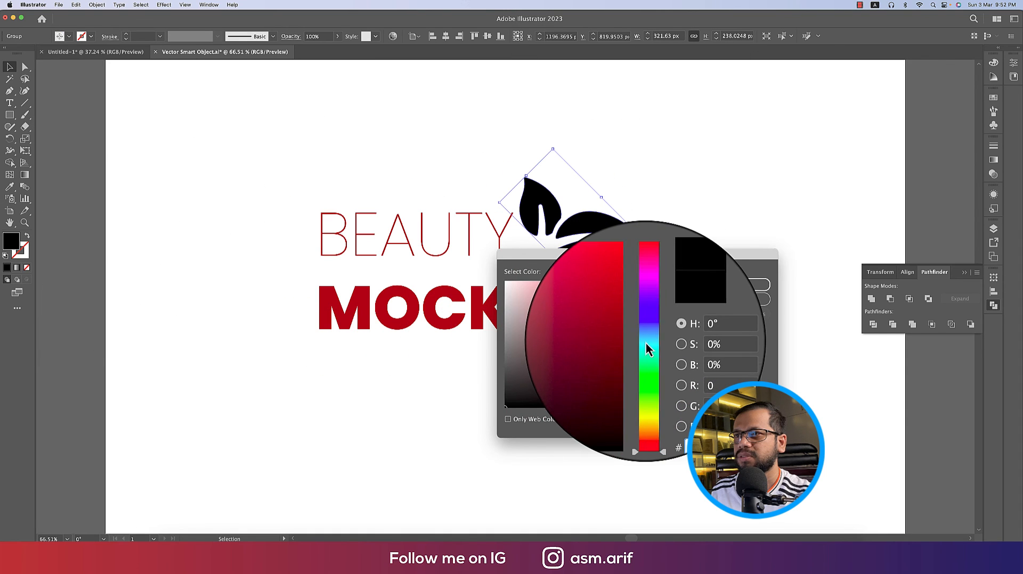
{"action": "left_click", "coordinate": [647, 345]}
{"action": "left_click_drag", "start_coordinate": [626, 341], "coordinate": [632, 340]}
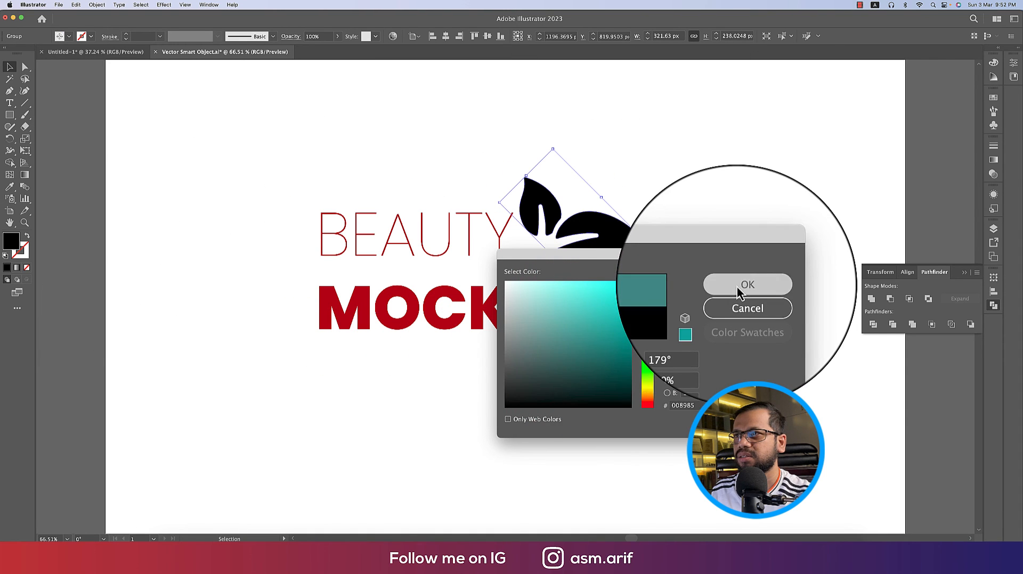
{"action": "left_click", "coordinate": [737, 286]}
{"action": "left_click", "coordinate": [695, 298]}
Fill the outlined BEAUTY MOCKUP text dark grey #3a3a3a and return to Photoshop
{"action": "left_click", "coordinate": [463, 220]}
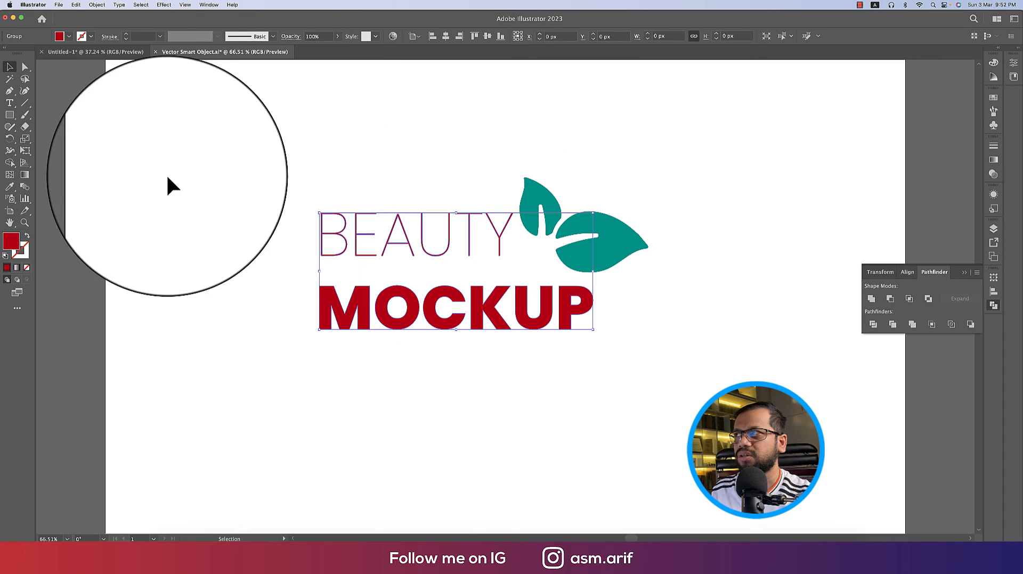
{"action": "left_click", "coordinate": [69, 36]}
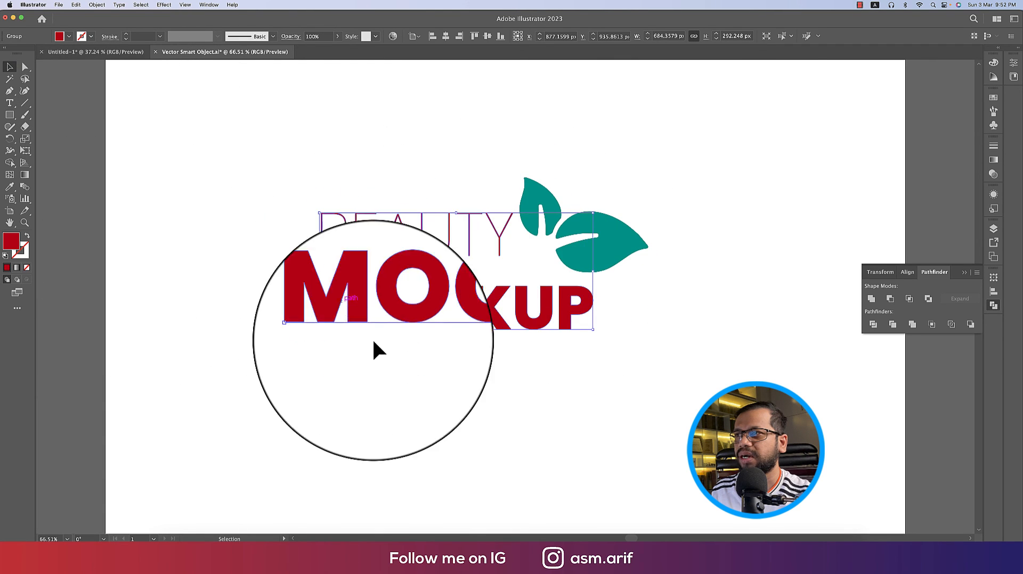
{"action": "double_click", "coordinate": [10, 241]}
{"action": "left_click", "coordinate": [506, 379]}
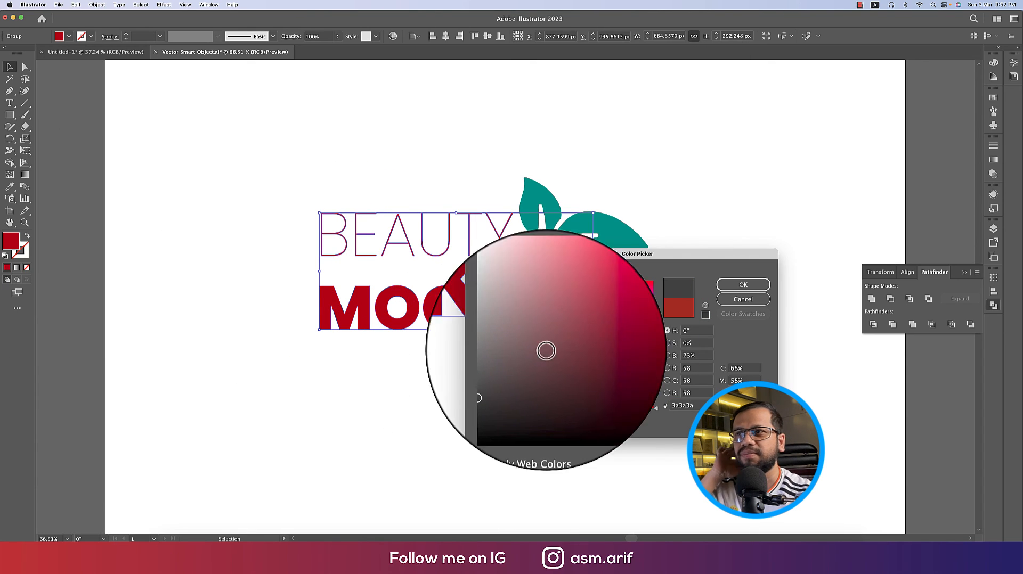
{"action": "left_click", "coordinate": [743, 285]}
{"action": "left_click", "coordinate": [732, 246]}
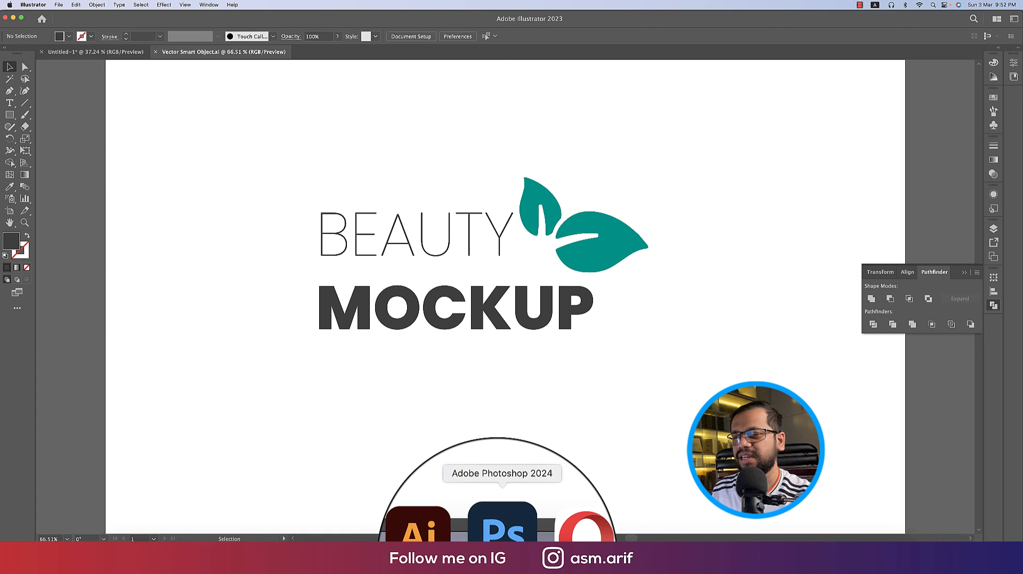
{"action": "left_click", "coordinate": [501, 530]}
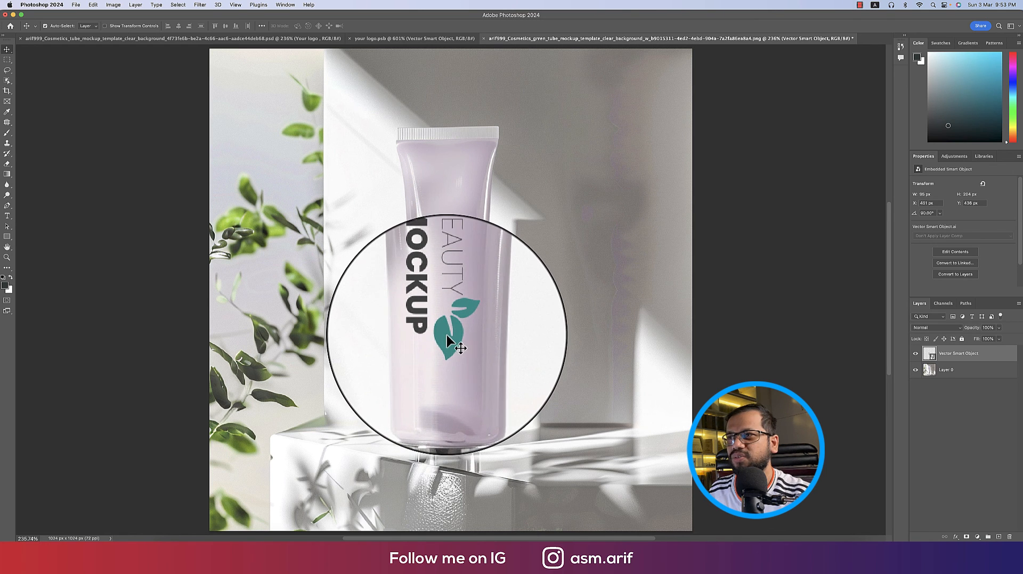
Nudge the logo along the tube and split the Underlying Layer white slider to about 227/255
{"action": "left_click_drag", "start_coordinate": [454, 343], "coordinate": [458, 340]}
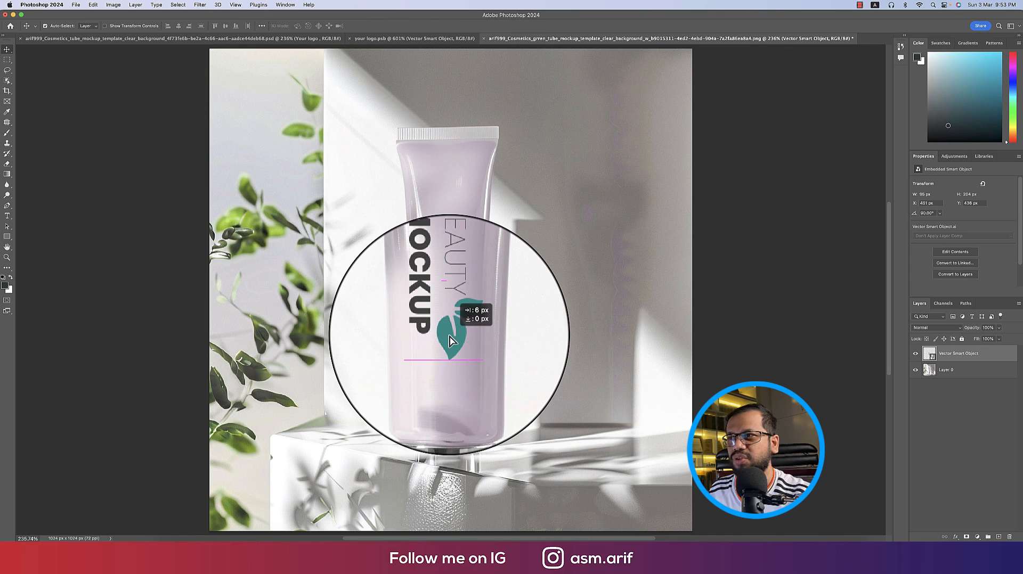
{"action": "right_click", "coordinate": [1011, 360]}
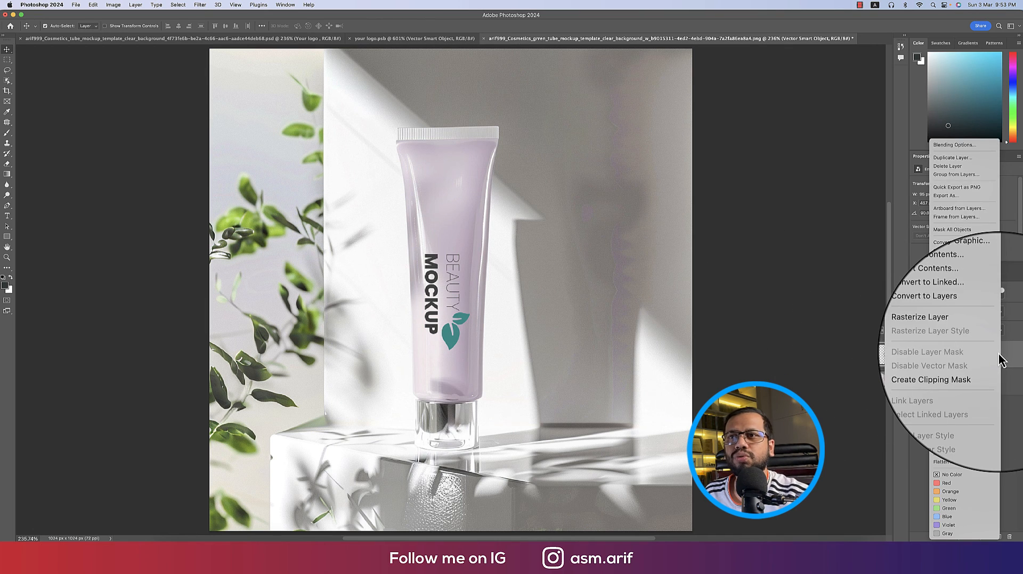
{"action": "left_click", "coordinate": [943, 147]}
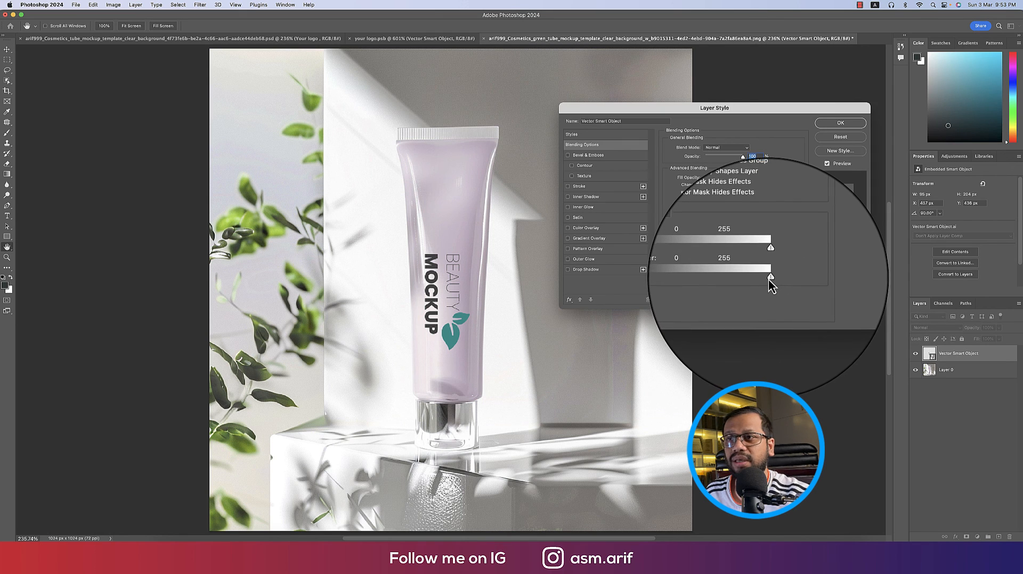
{"action": "key", "text": "alt"}
{"action": "mouse_move", "coordinate": [769, 279]}
{"action": "left_mouse_down"}
{"action": "mouse_move", "coordinate": [751, 279]}
{"action": "mouse_move", "coordinate": [761, 279]}
{"action": "left_mouse_up"}
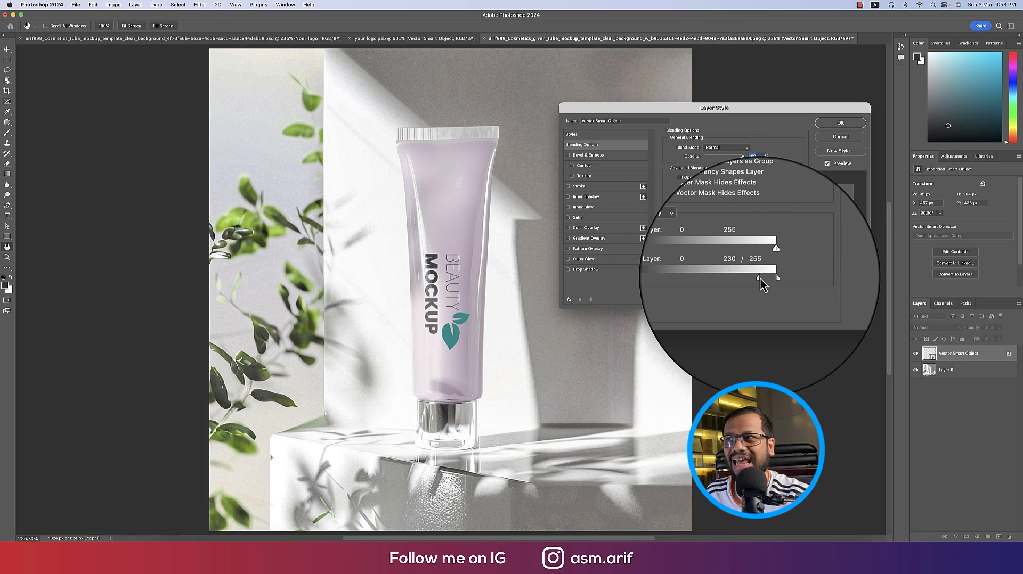
{"action": "left_click", "coordinate": [840, 123]}
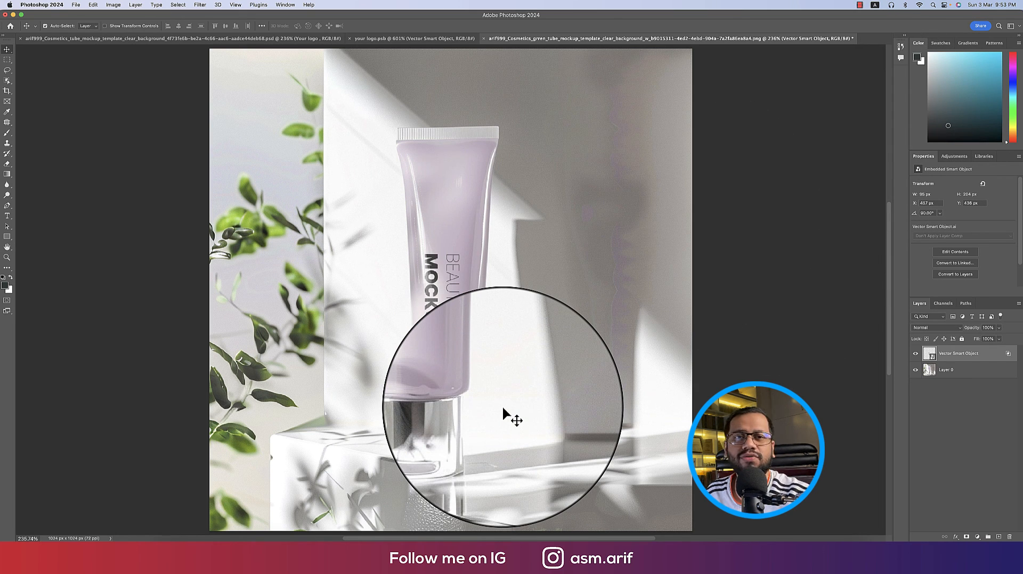